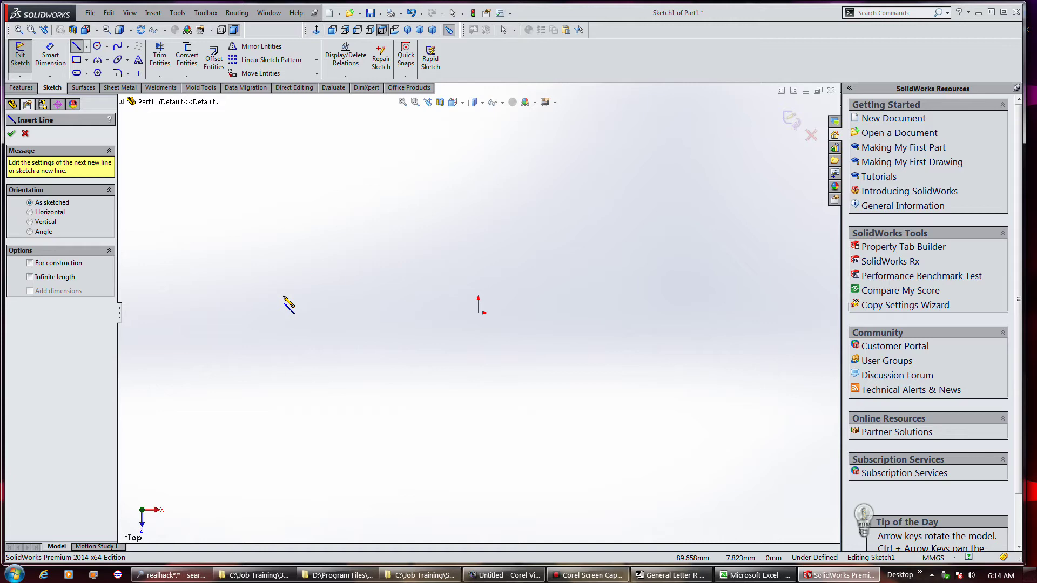
- Sketch a two-segment open line chain, plus a line about 67 mm long from below that ends at the chain's shared corner
{"action": "left_click", "coordinate": [395, 257]}
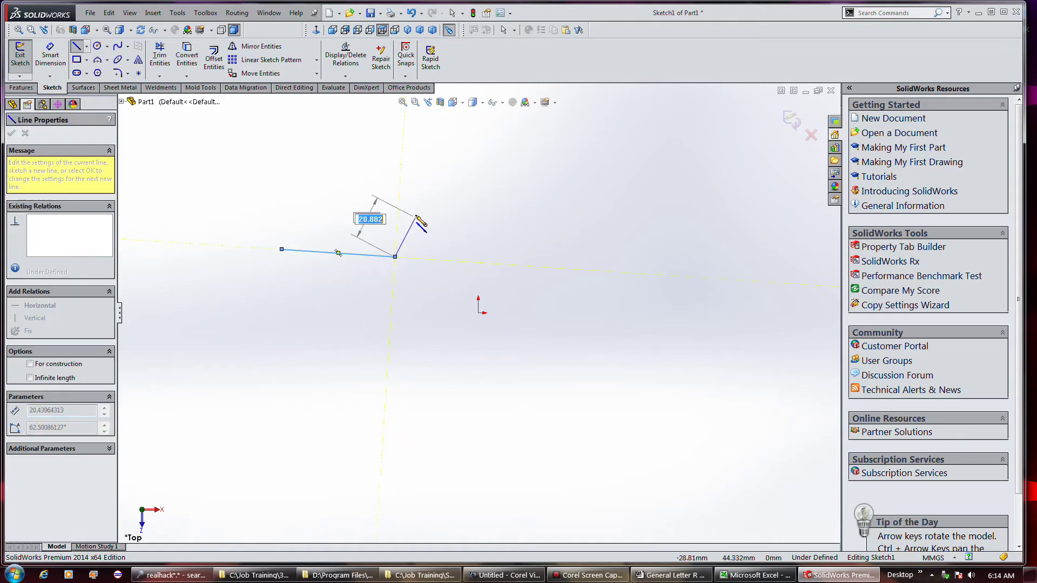
{"action": "double_click", "coordinate": [415, 209]}
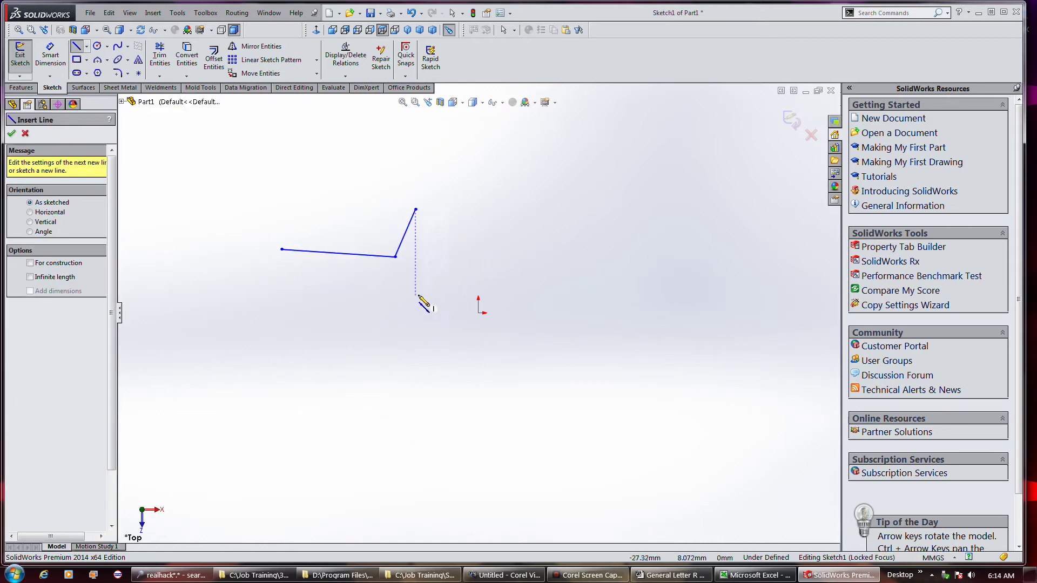
{"action": "left_click", "coordinate": [273, 335]}
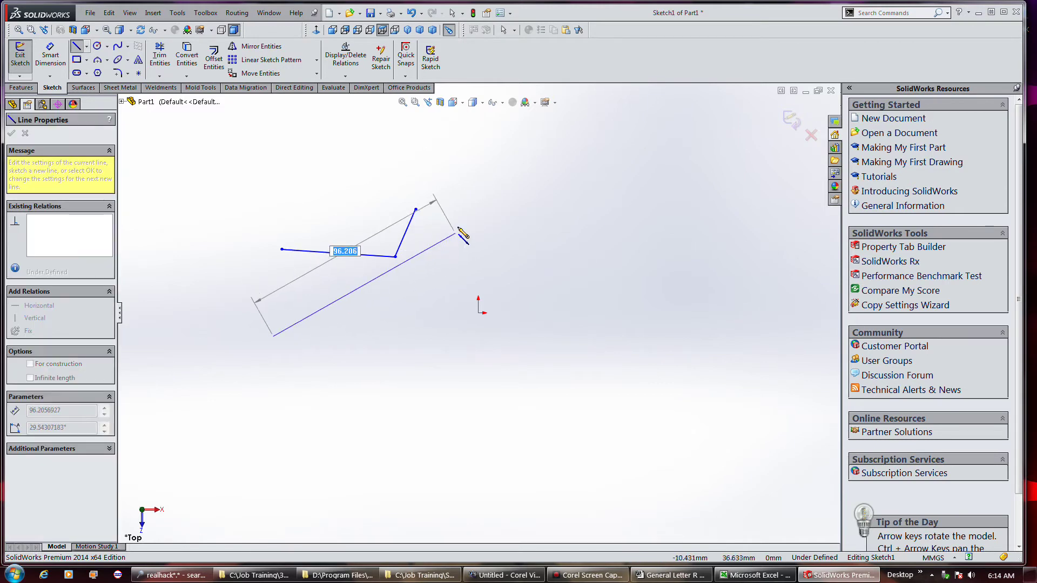
{"action": "left_click", "coordinate": [396, 258]}
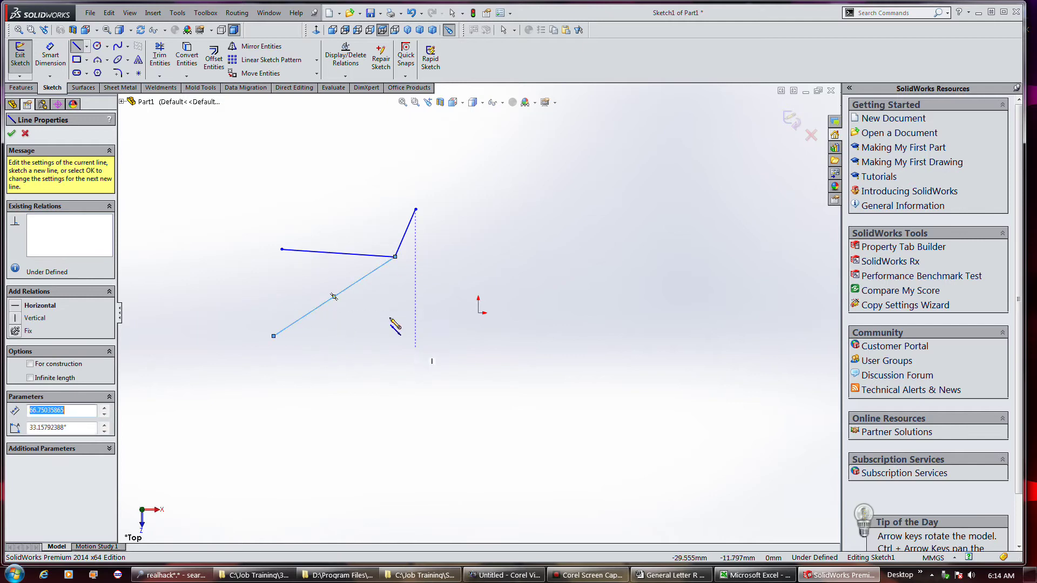
- Sketch a single sloping line about 47 mm long above the origin and an open two-segment chain below it, ending the chain
{"action": "left_click", "coordinate": [490, 262]}
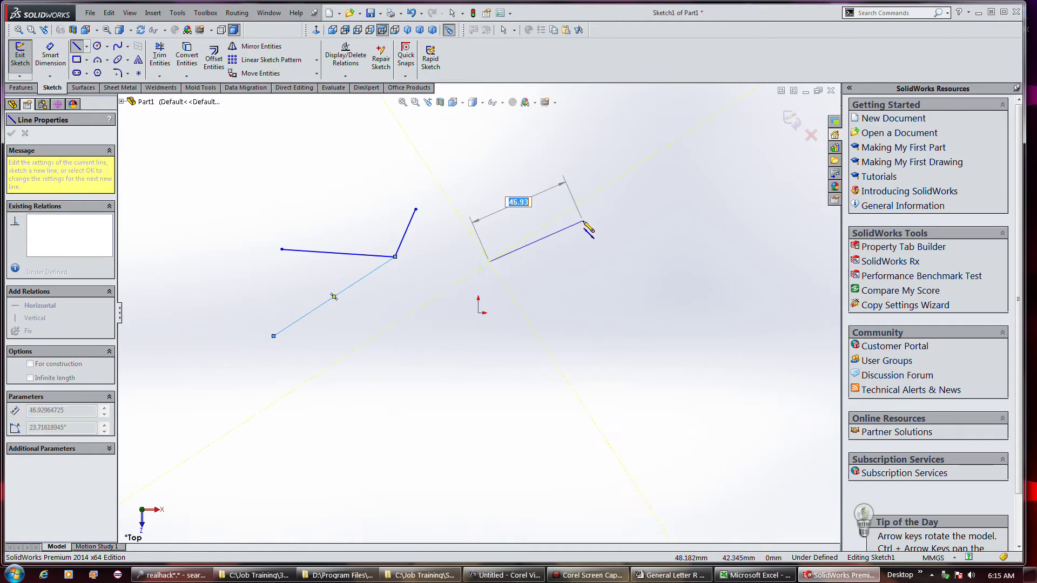
{"action": "left_click", "coordinate": [583, 221]}
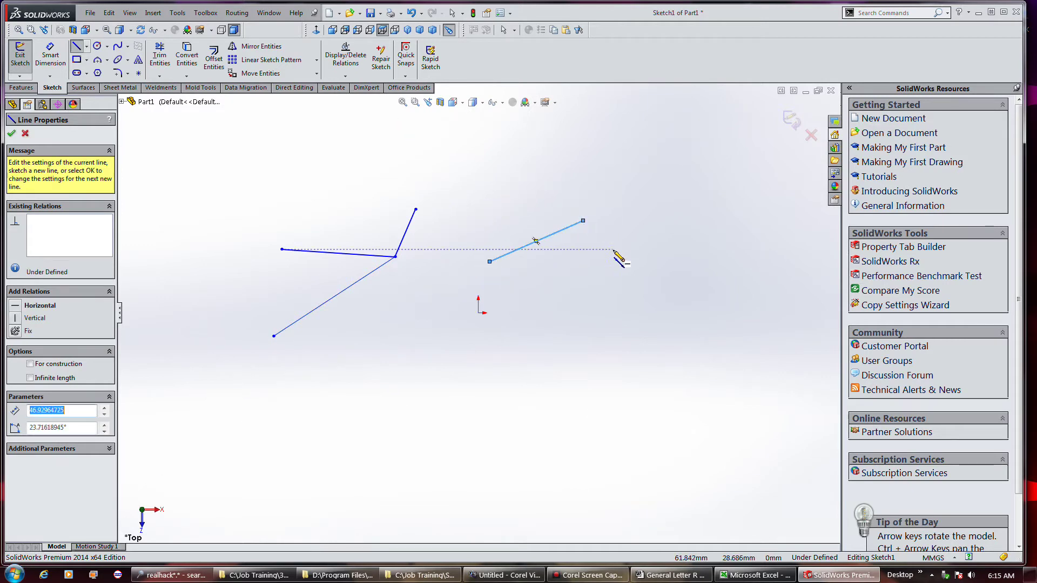
{"action": "left_click", "coordinate": [530, 297]}
{"action": "left_click", "coordinate": [601, 251]}
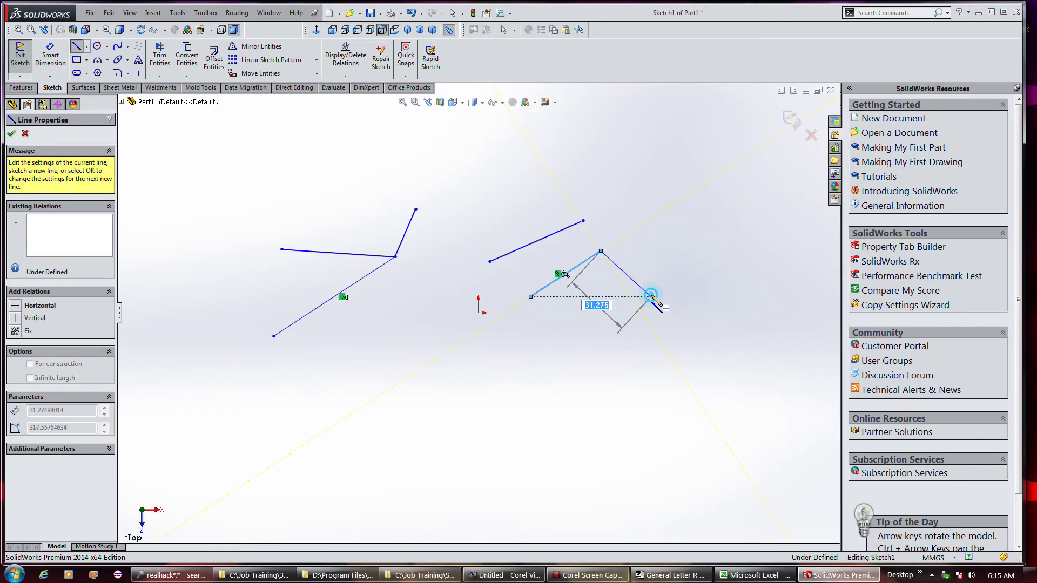
{"action": "left_click", "coordinate": [651, 297]}
{"action": "right_click", "coordinate": [694, 262]}
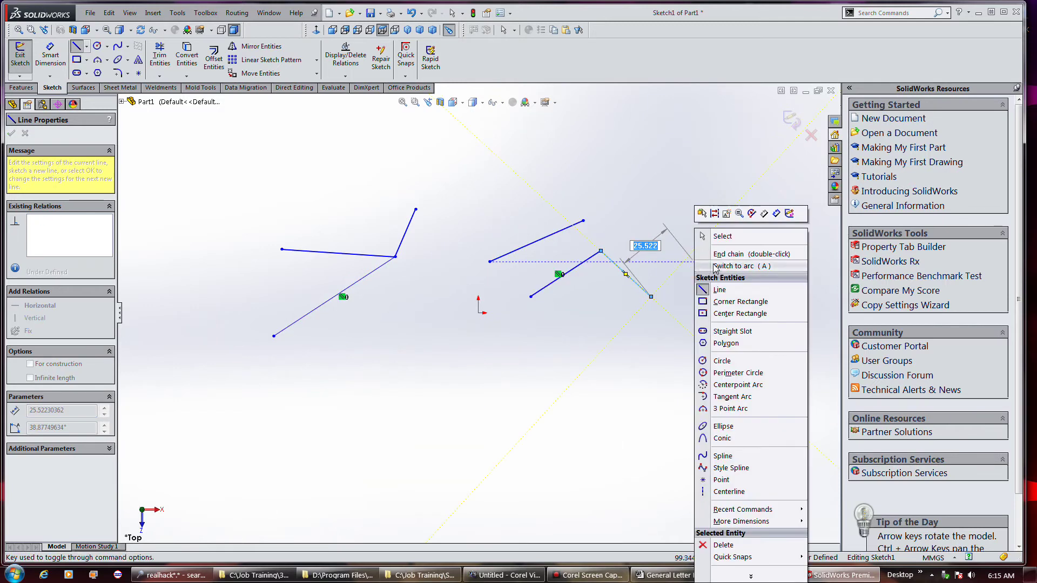
{"action": "left_click", "coordinate": [721, 254]}
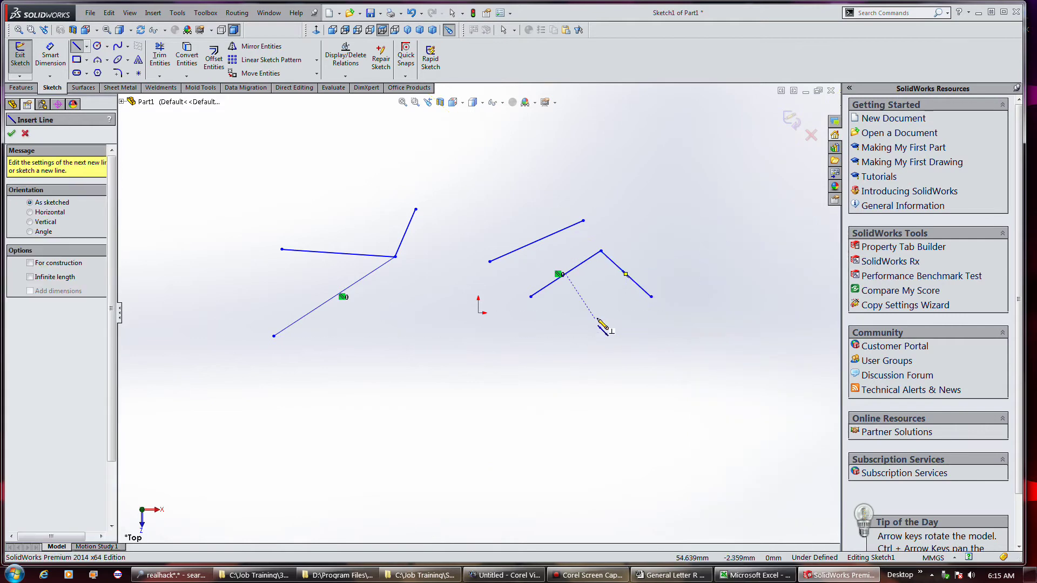
- Sketch another open two-segment line chain beneath the existing one, its second segment about 25 mm long, and end the chain
{"action": "left_click", "coordinate": [535, 336]}
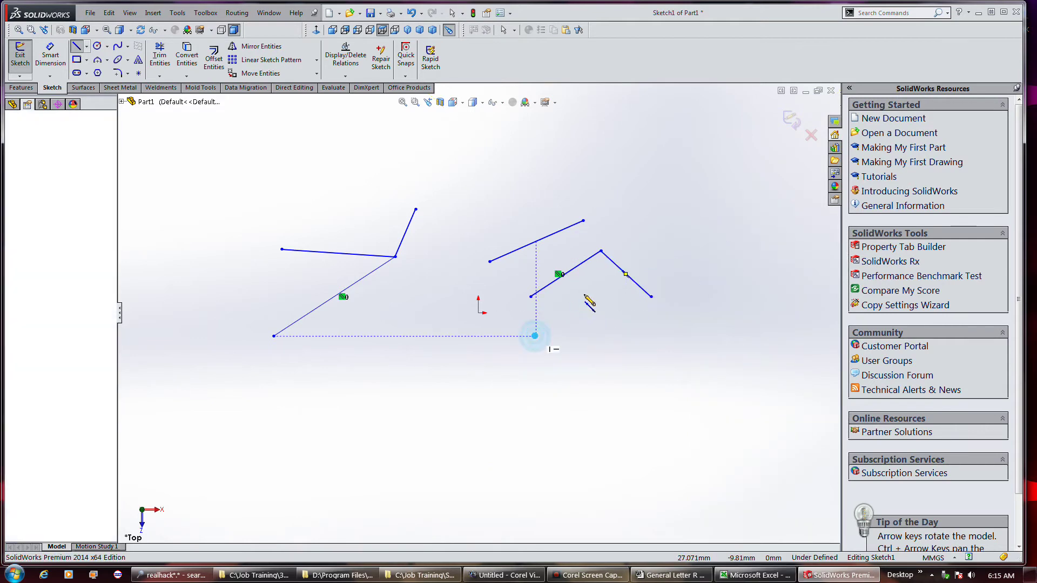
{"action": "left_click", "coordinate": [591, 292]}
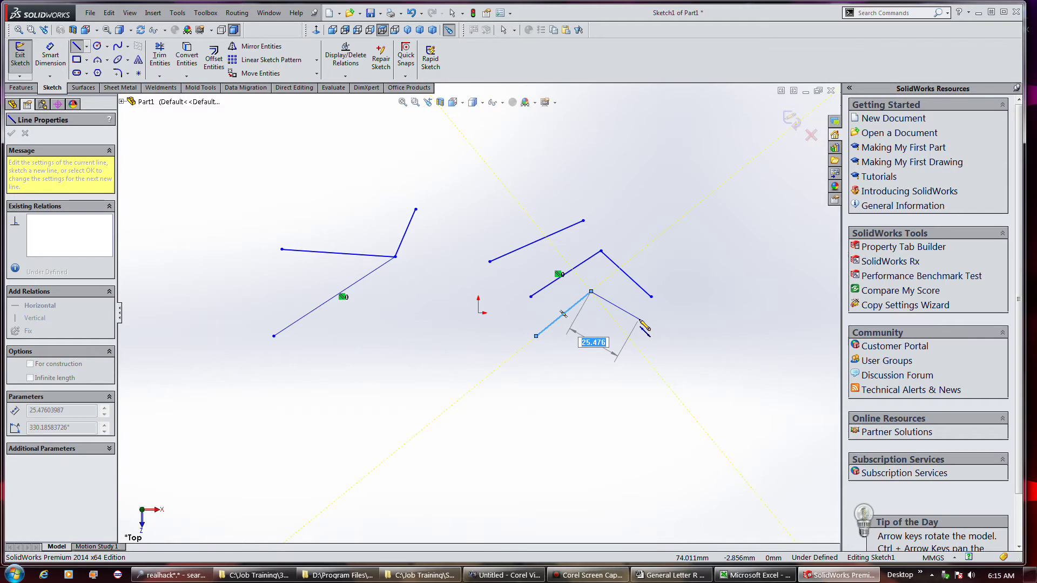
{"action": "left_click", "coordinate": [639, 319]}
{"action": "right_click", "coordinate": [658, 316]}
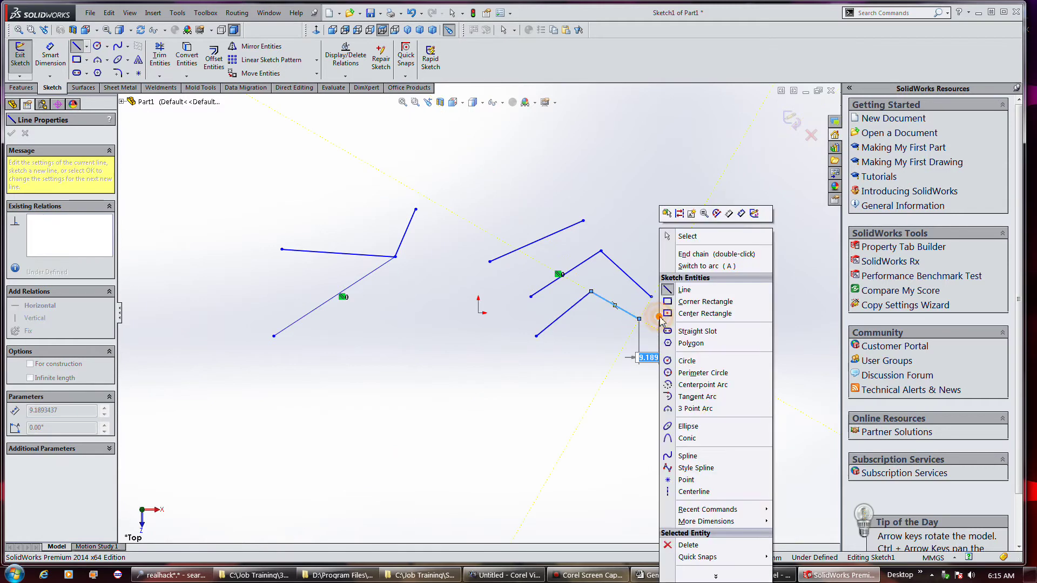
{"action": "left_click", "coordinate": [695, 256]}
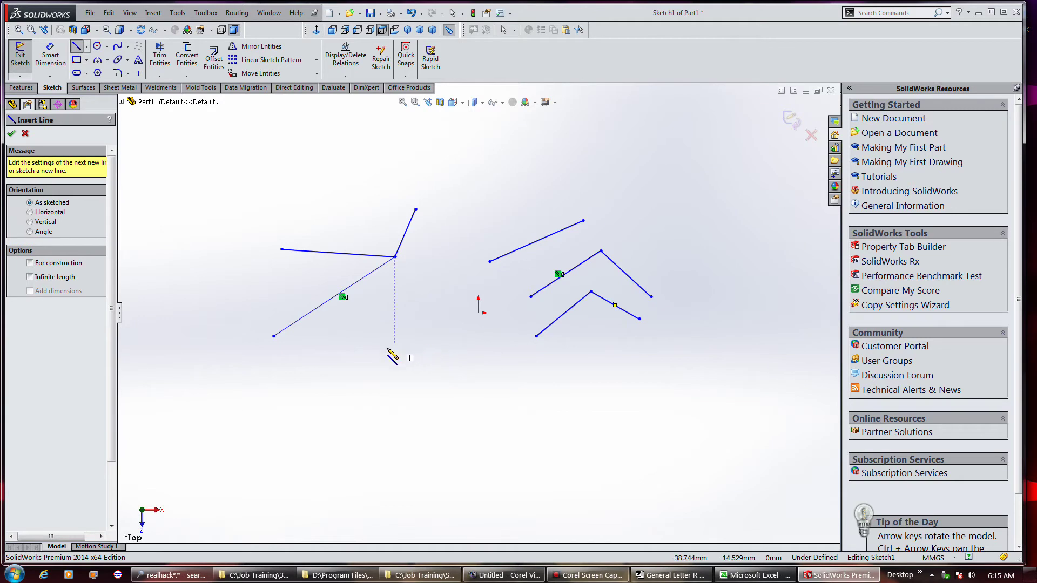
- Sketch a single sloping line below the first line chain, ending before the origin, and leave the Line tool
{"action": "left_click", "coordinate": [356, 360]}
{"action": "left_click", "coordinate": [406, 307]}
{"action": "key", "text": "Escape"}
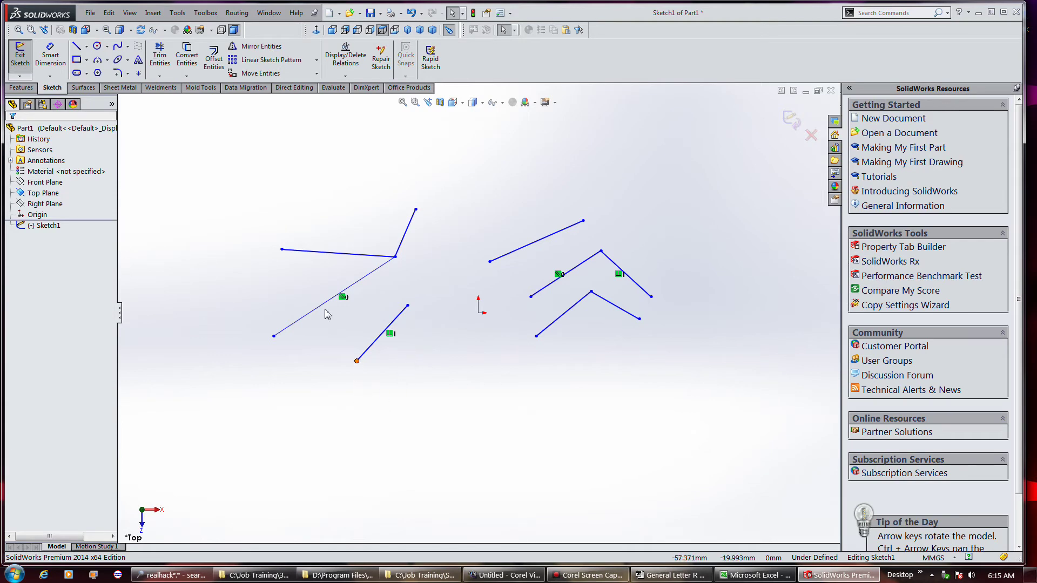
- Select all the sketched lines and delete them
{"action": "left_click_drag", "start_coordinate": [234, 176], "coordinate": [706, 446]}
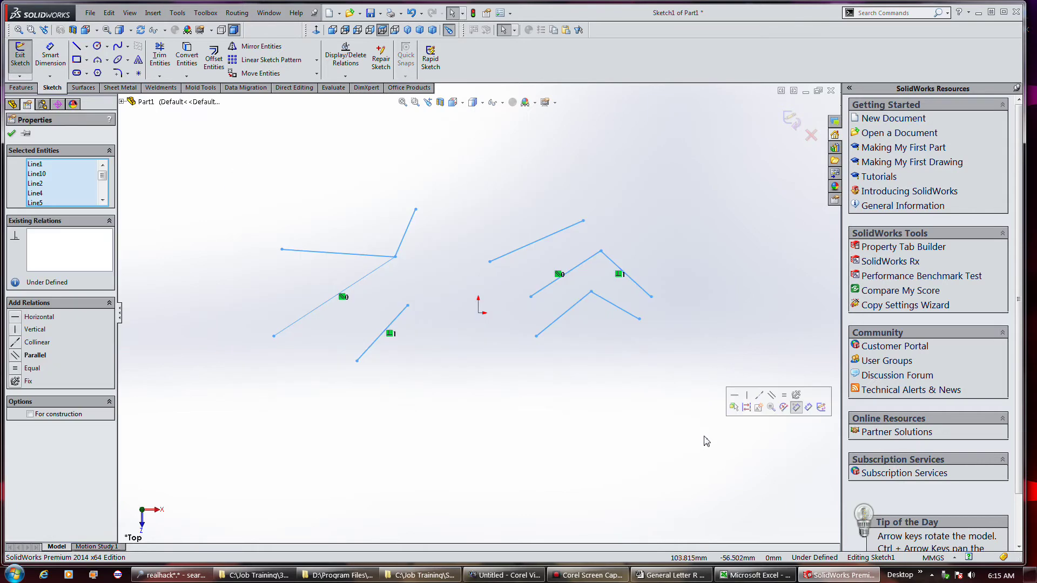
{"action": "key", "text": "Delete"}
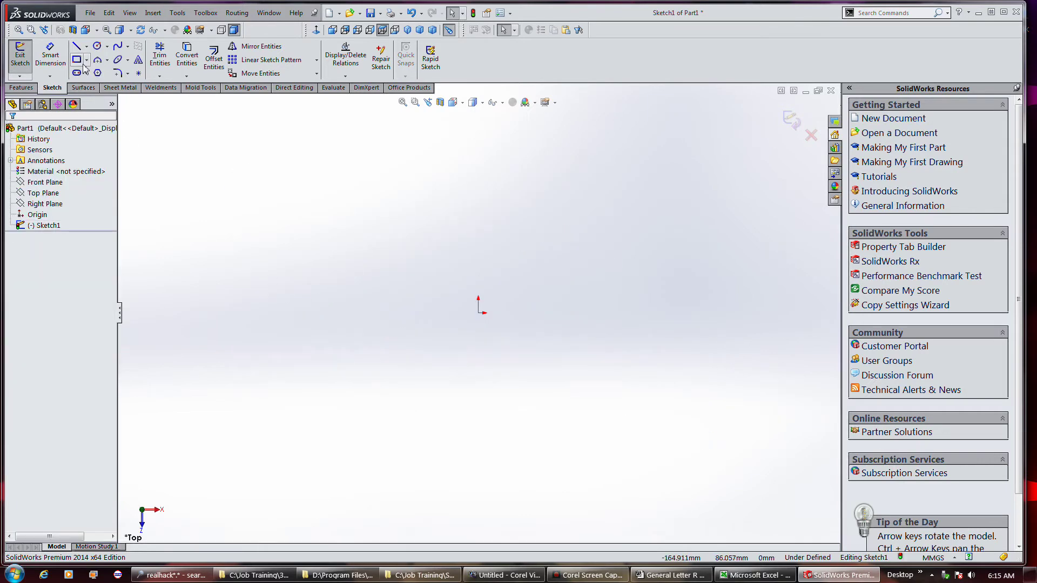
- Draw a corner rectangle about 44 mm wide and 33 mm high to the upper left of the origin
{"action": "left_click", "coordinate": [86, 60]}
{"action": "left_click", "coordinate": [80, 74]}
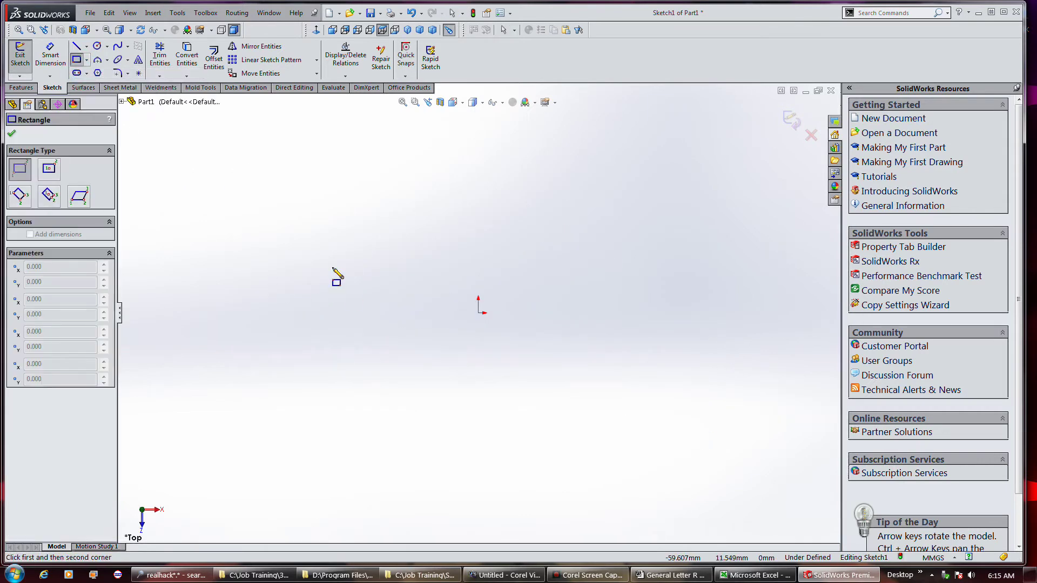
{"action": "left_click", "coordinate": [228, 175]}
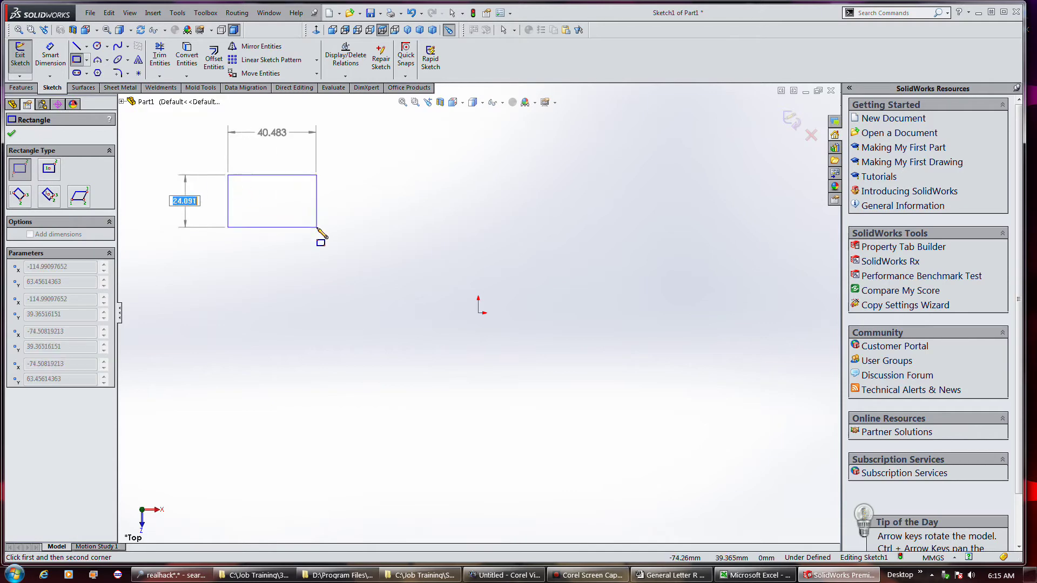
{"action": "left_click", "coordinate": [323, 246]}
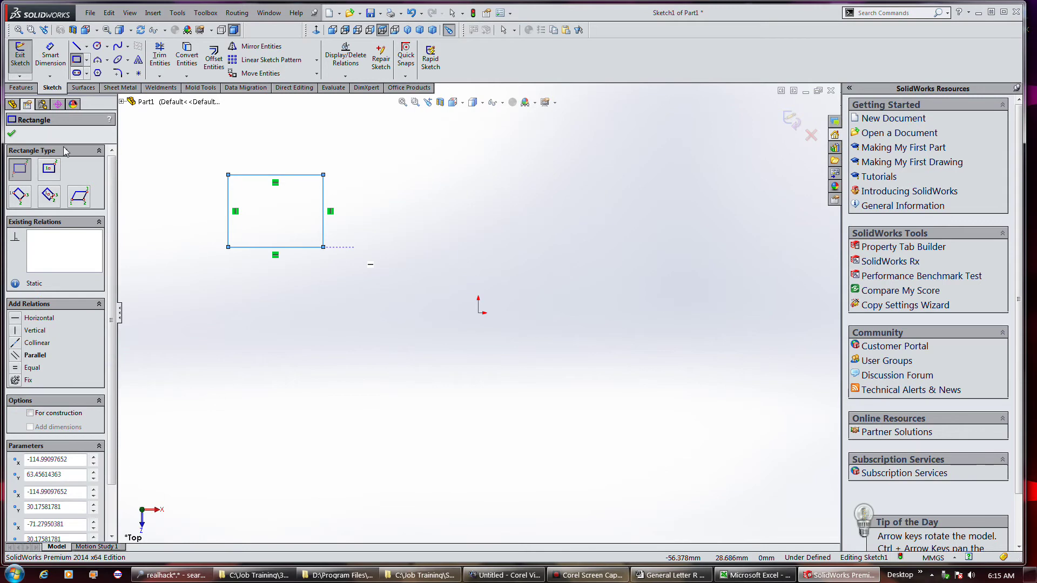
- Draw a center rectangle about 65 mm wide and 60 mm high, centred on the origin
{"action": "left_click", "coordinate": [55, 170]}
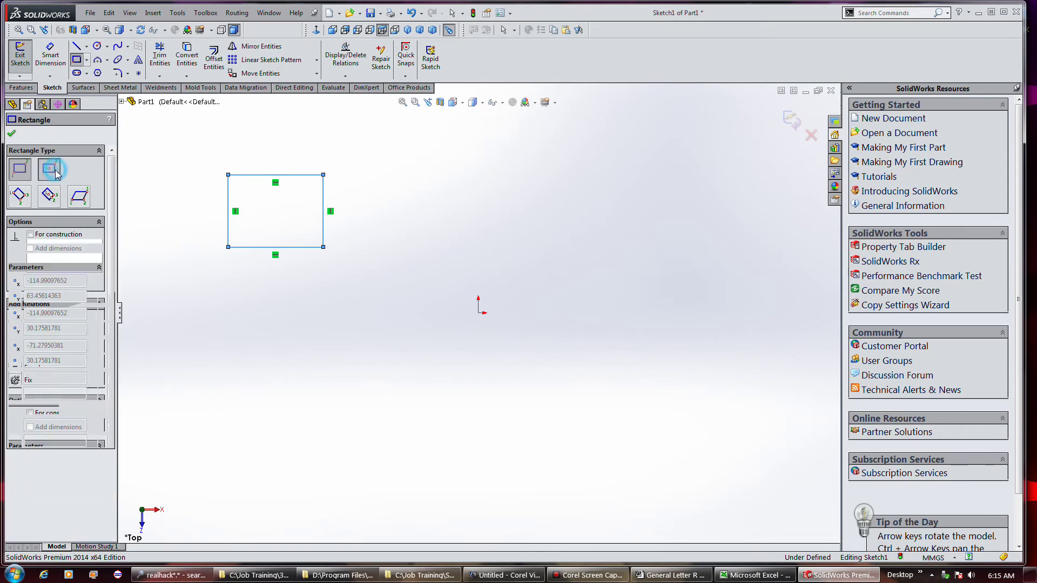
{"action": "left_click", "coordinate": [478, 313]}
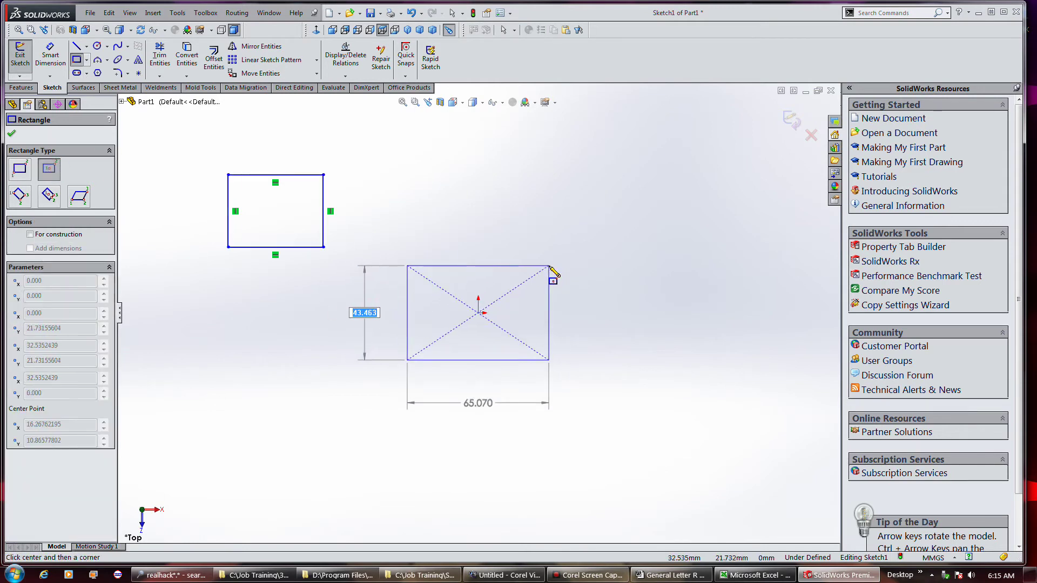
{"action": "left_click", "coordinate": [548, 248]}
- Draw a 3-point corner rectangle about 51 by 48 mm, with one side joining the nearest corners of the two existing rectangles
{"action": "left_click", "coordinate": [19, 195]}
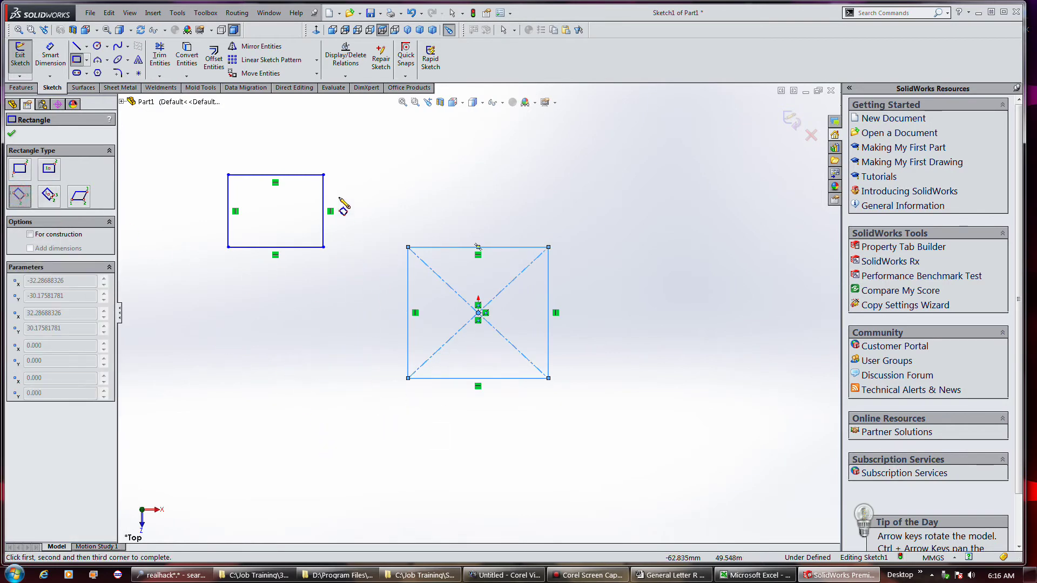
{"action": "left_click", "coordinate": [323, 174]}
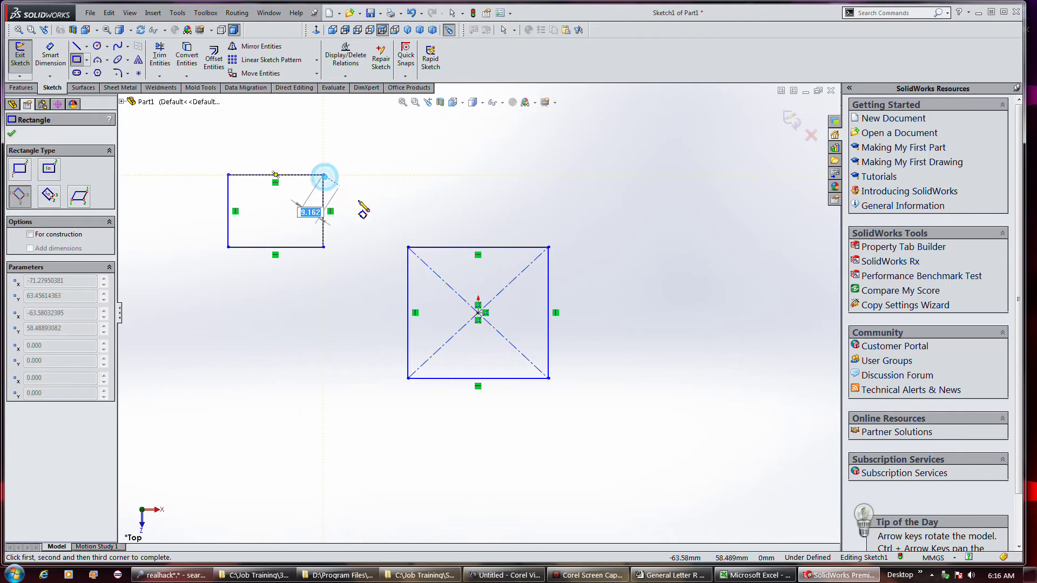
{"action": "left_click", "coordinate": [409, 247]}
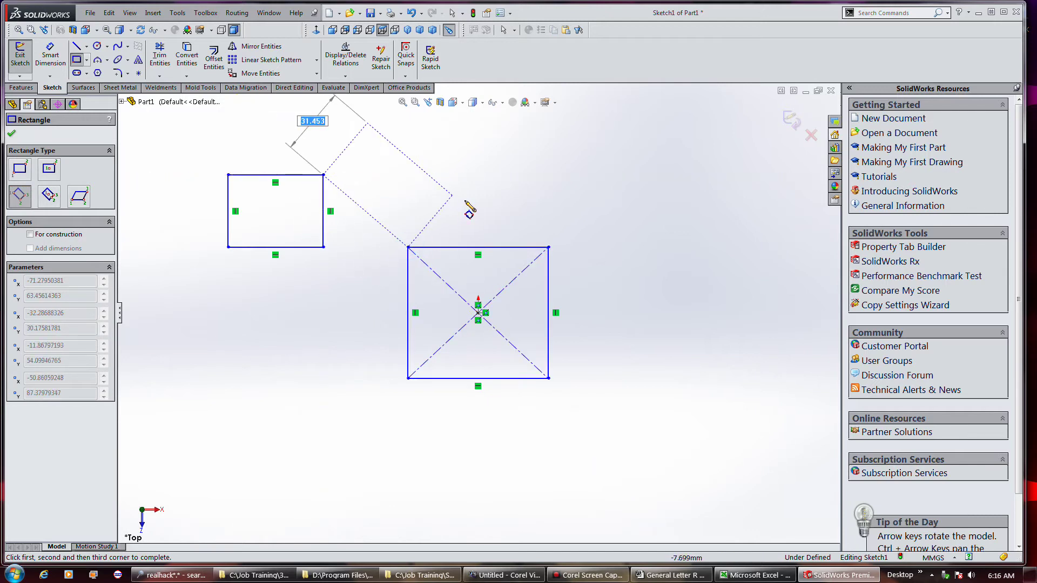
{"action": "left_click", "coordinate": [476, 167]}
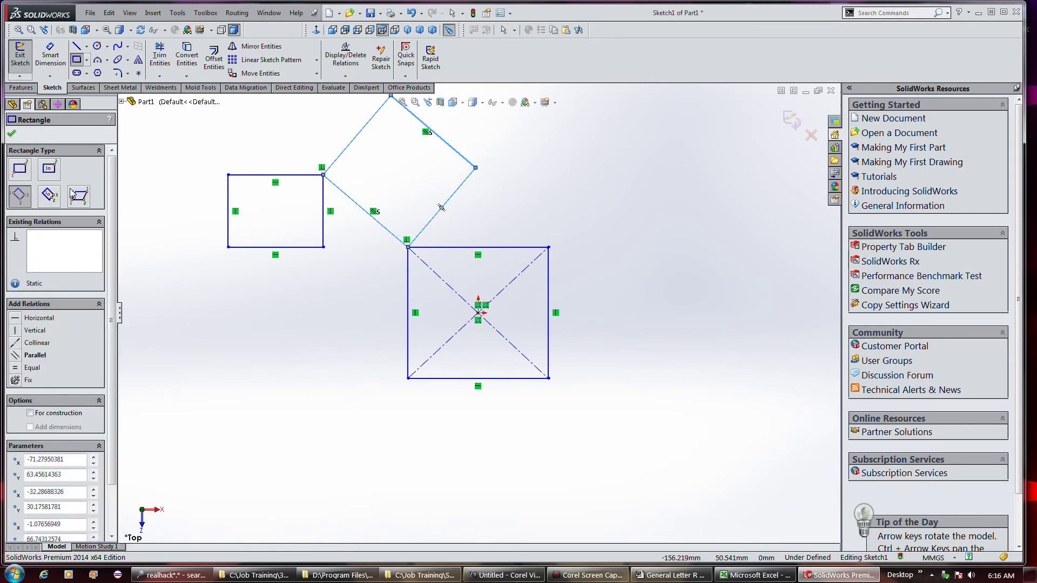
- Draw a tilted 3-point center rectangle about 99 by 53 mm below the corner rectangle
{"action": "left_click", "coordinate": [49, 197]}
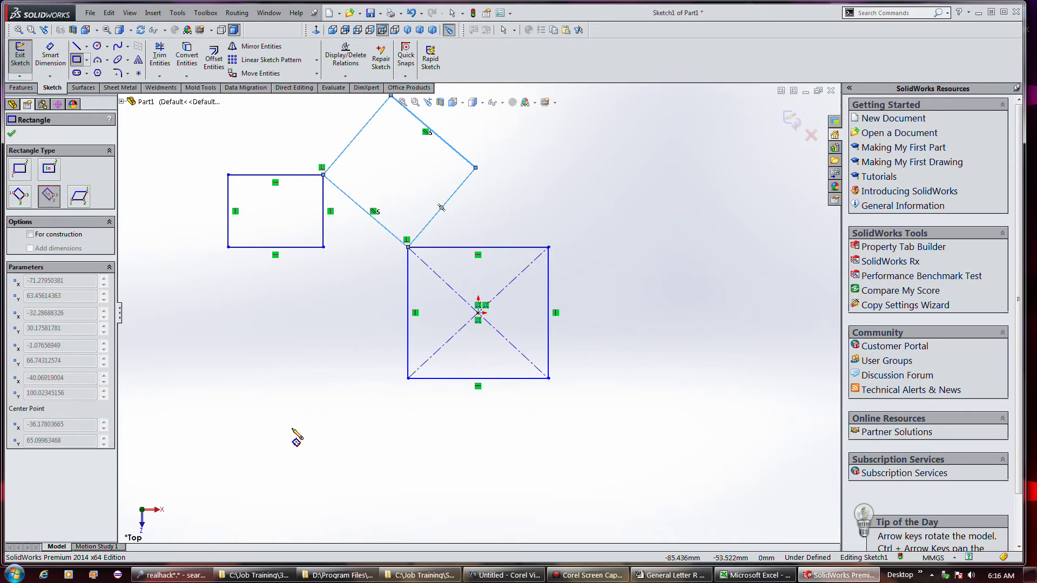
{"action": "left_click", "coordinate": [241, 407]}
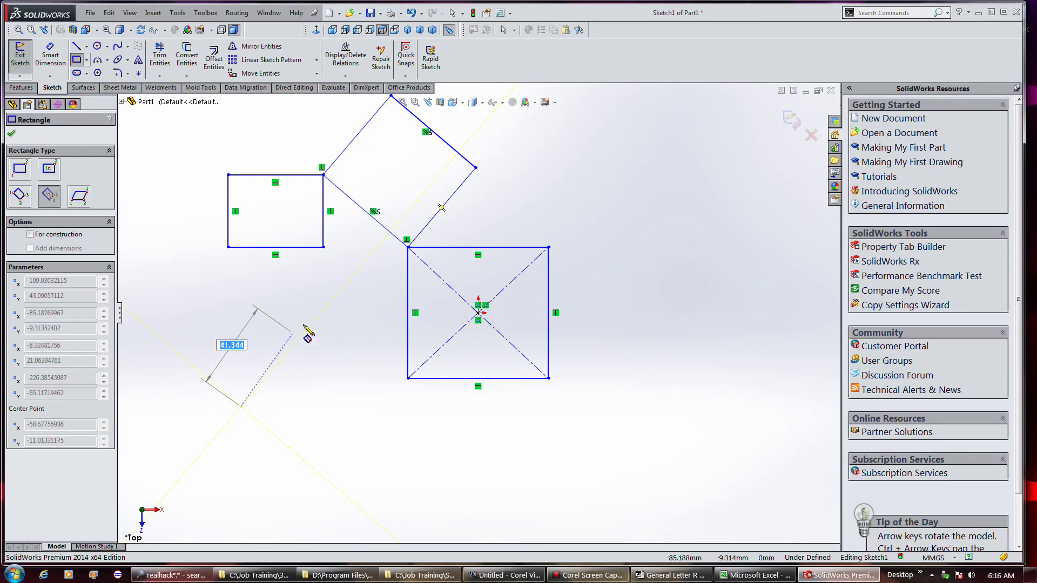
{"action": "left_click", "coordinate": [285, 309]}
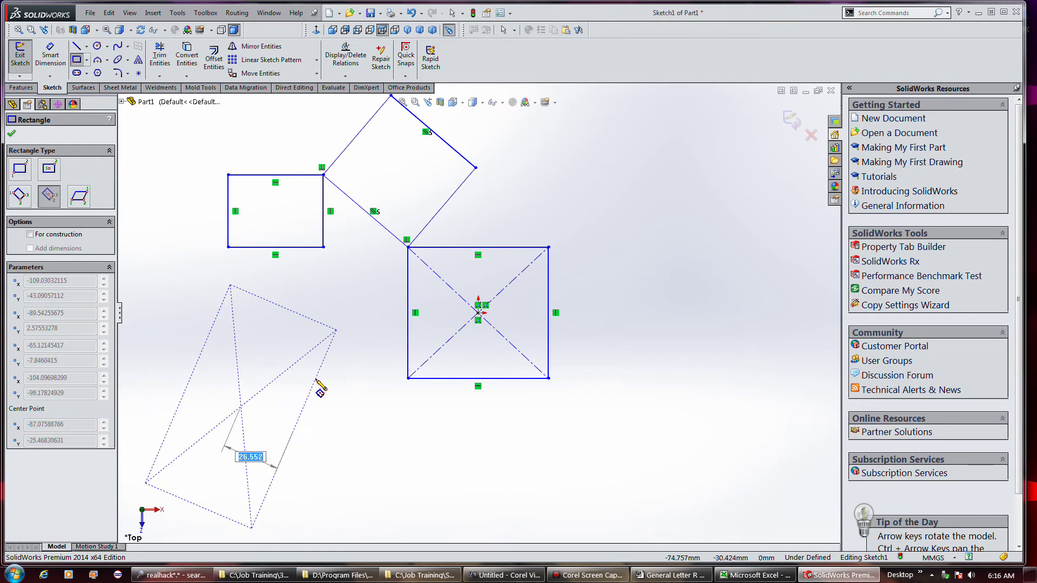
{"action": "left_click", "coordinate": [318, 383]}
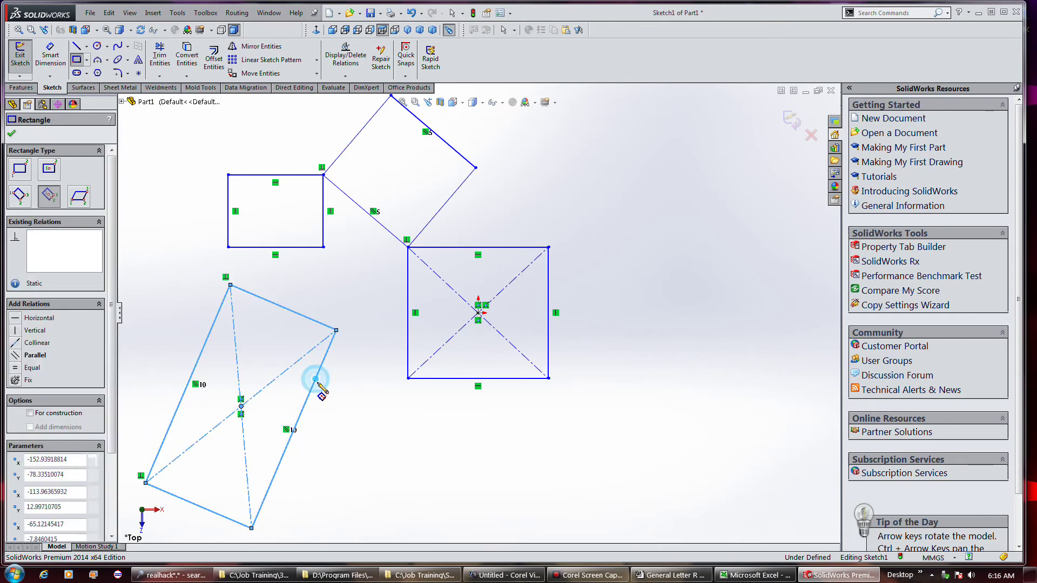
- Draw a parallelogram with sides of about 77 and 44 mm to the lower right of the center rectangle
{"action": "left_click", "coordinate": [79, 196]}
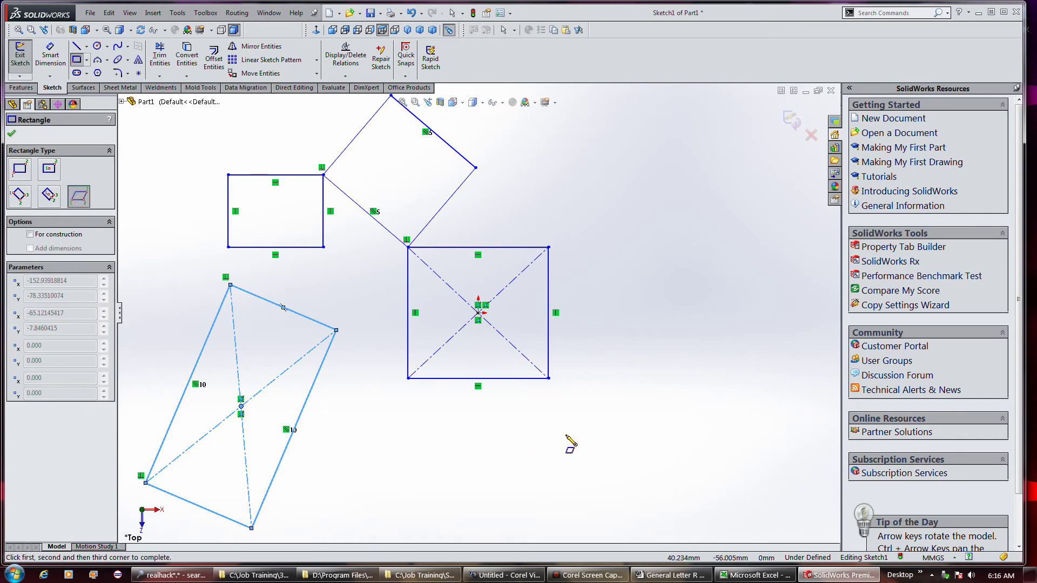
{"action": "left_click", "coordinate": [563, 462]}
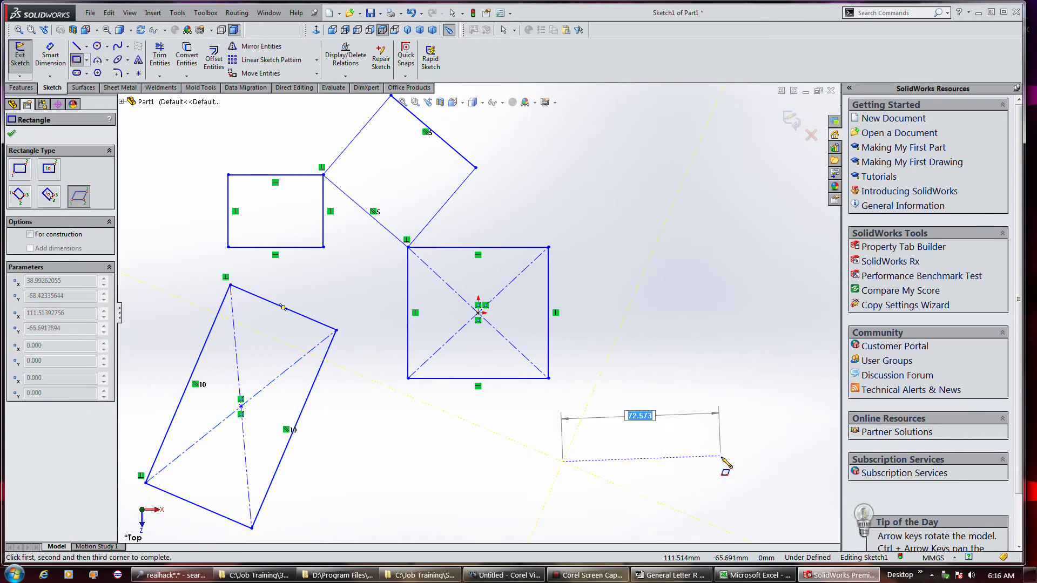
{"action": "left_click", "coordinate": [729, 486]}
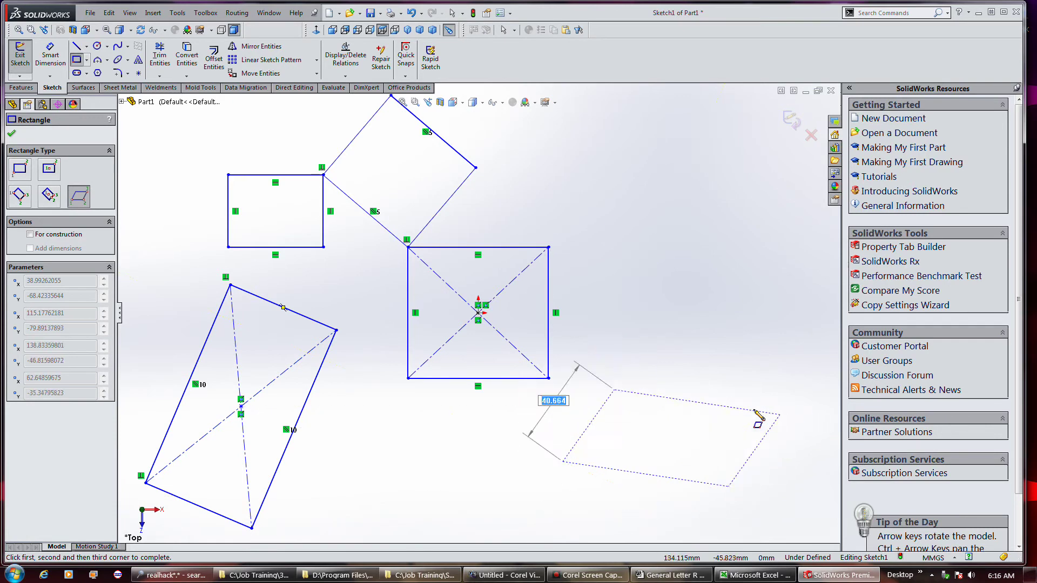
{"action": "left_click", "coordinate": [798, 423]}
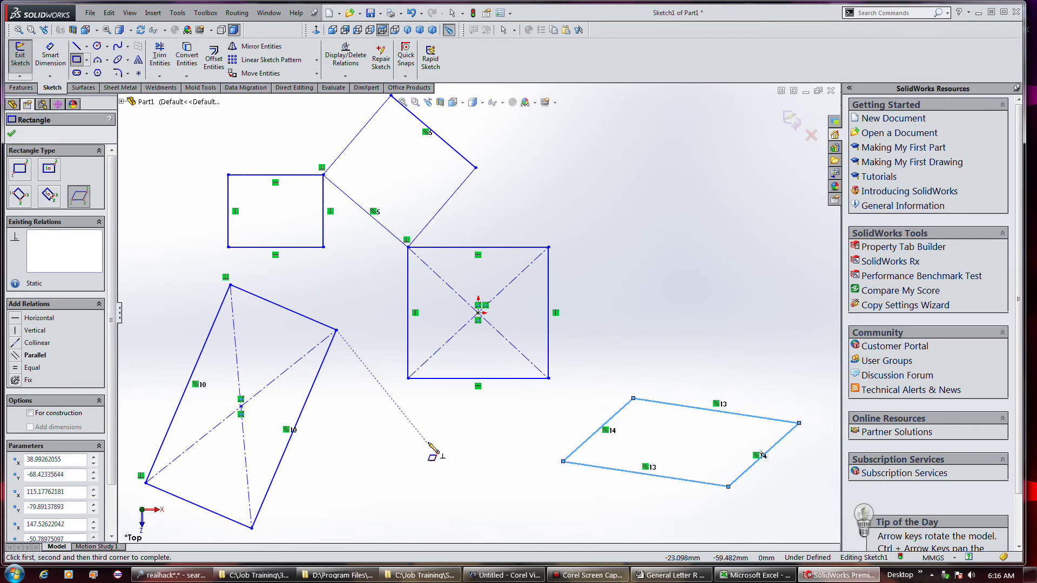
- Draw a 3-point center rectangle about 93 mm wide and 84 mm high above the parallelogram, with its sides horizontal and vertical
{"action": "left_click", "coordinate": [47, 195]}
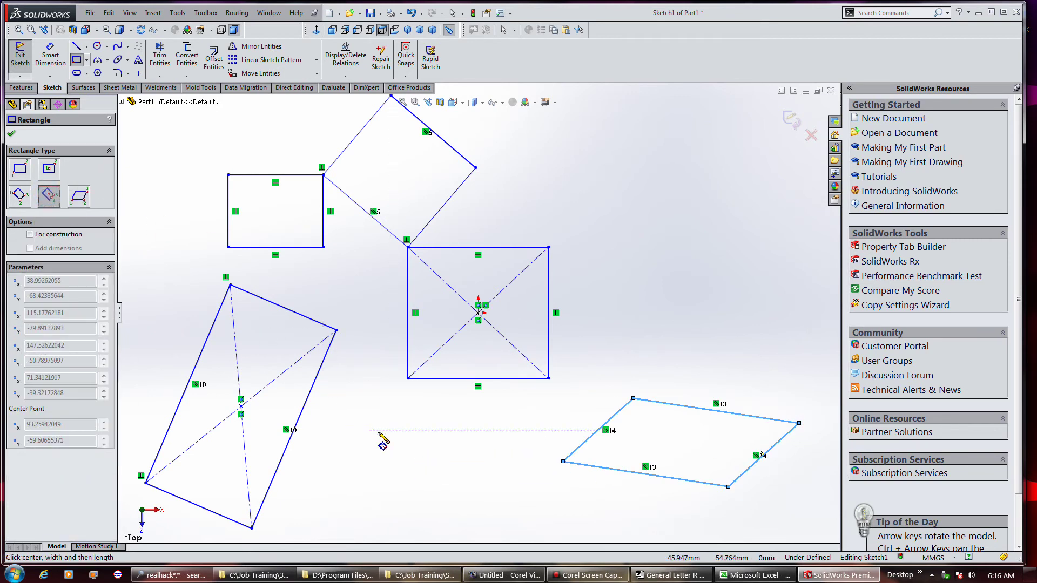
{"action": "left_click", "coordinate": [627, 273]}
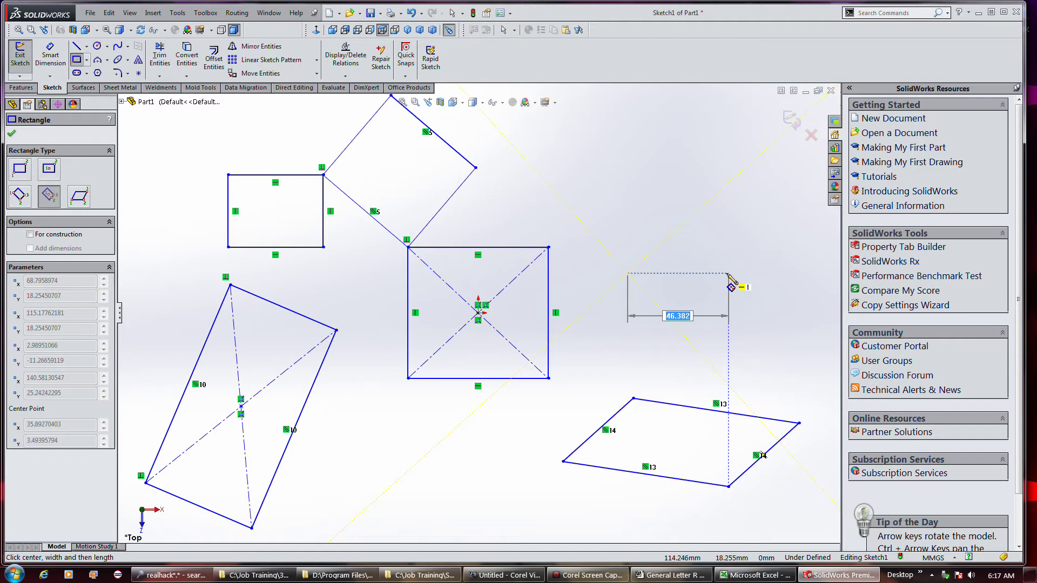
{"action": "left_click", "coordinate": [728, 276]}
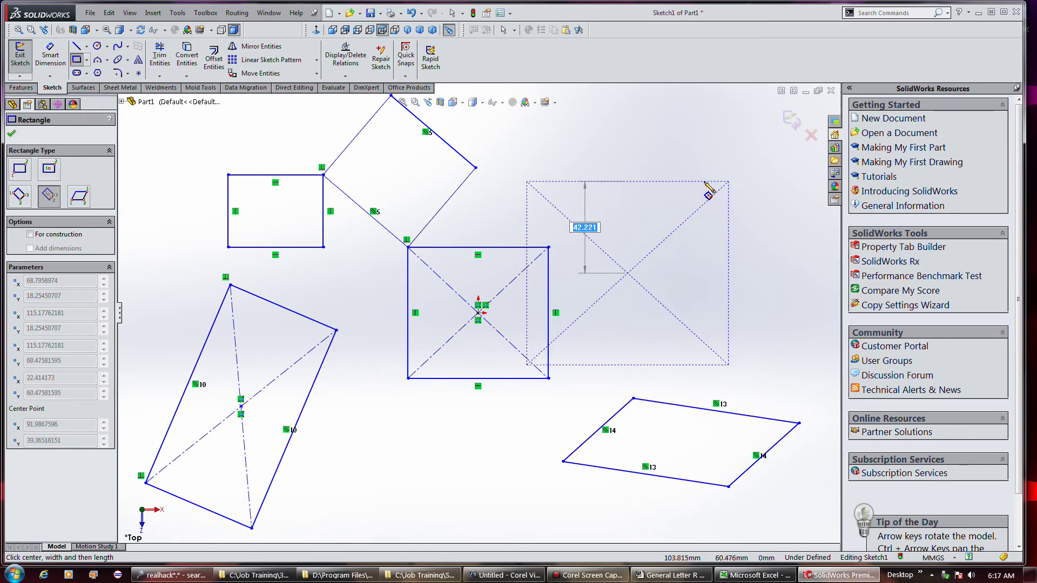
{"action": "left_click", "coordinate": [706, 182]}
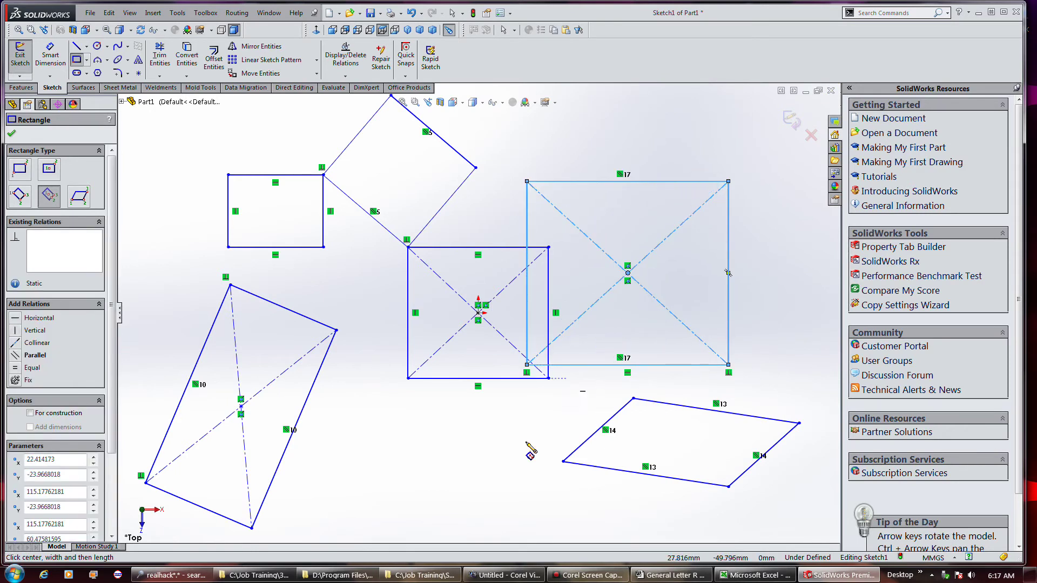
{"action": "right_click", "coordinate": [419, 436]}
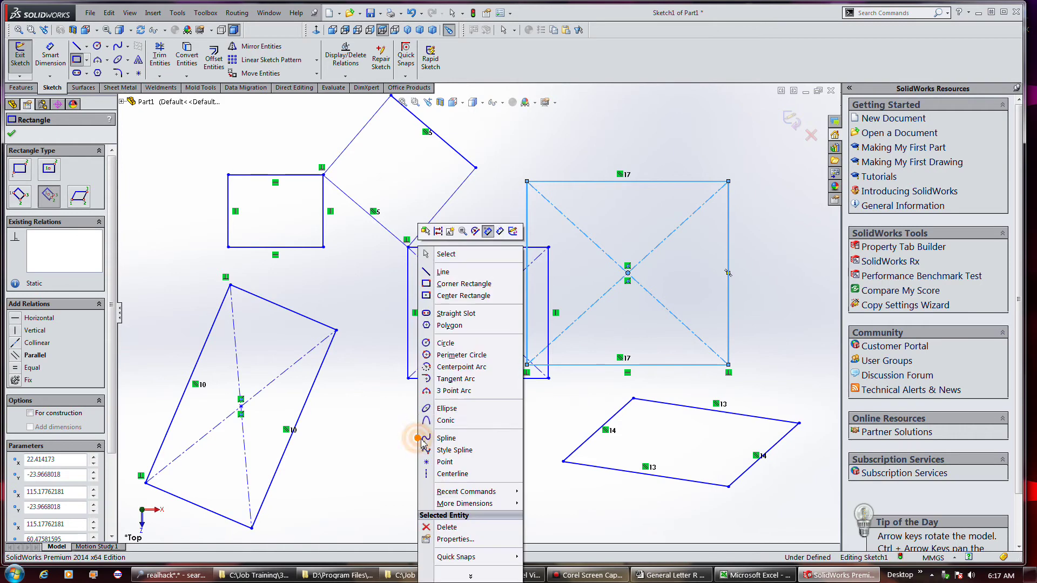
{"action": "left_click", "coordinate": [443, 272]}
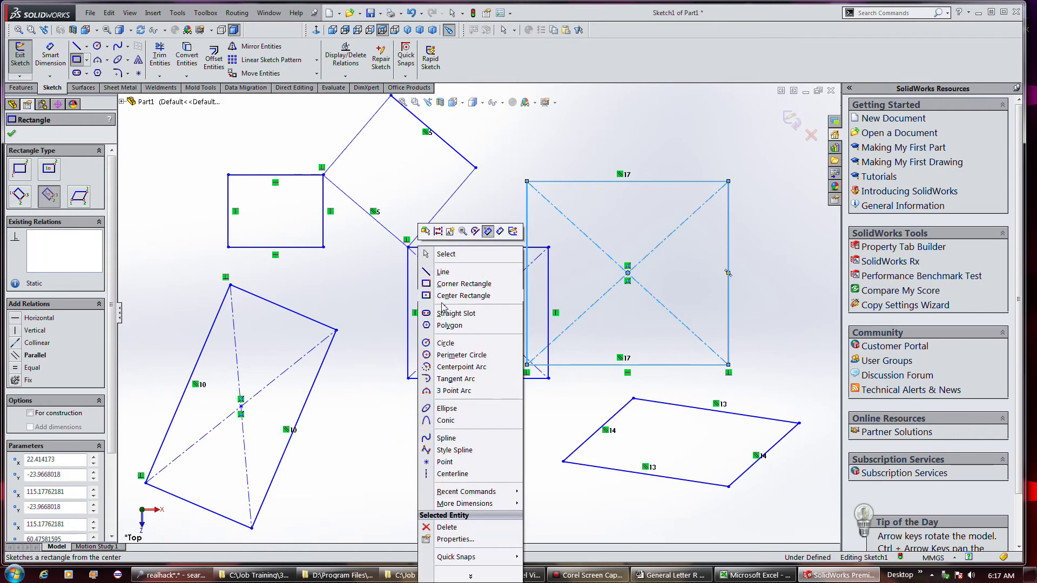
{"action": "left_click", "coordinate": [371, 354]}
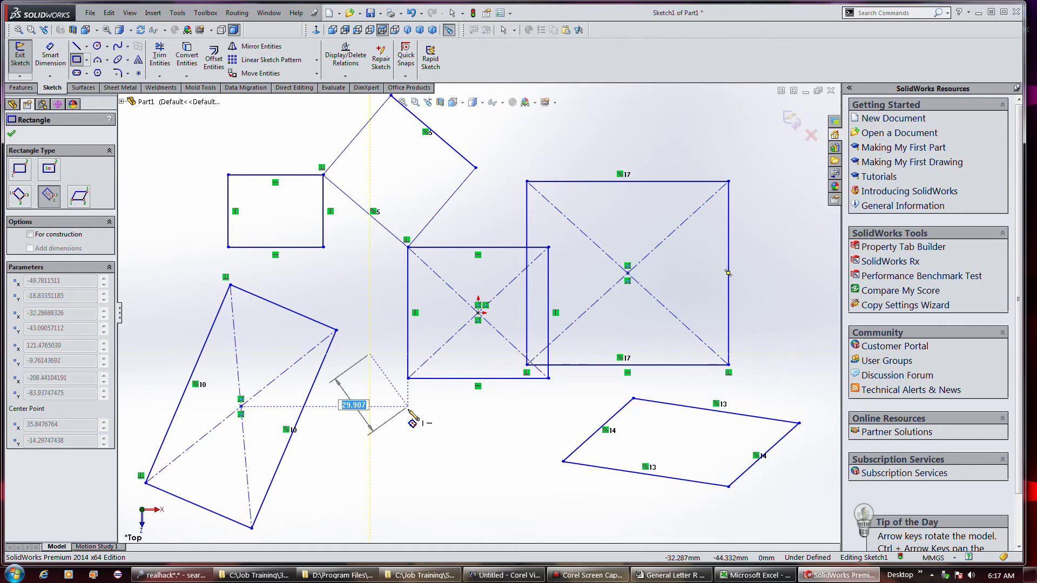
{"action": "key", "text": "Escape"}
- Delete all the rectangles and the parallelogram from the sketch, including the two leftover lines
{"action": "mouse_move", "coordinate": [709, 519]}
{"action": "left_mouse_down"}
{"action": "mouse_move", "coordinate": [306, 179]}
{"action": "mouse_move", "coordinate": [202, 141]}
{"action": "left_mouse_up"}
{"action": "key", "text": "Delete"}
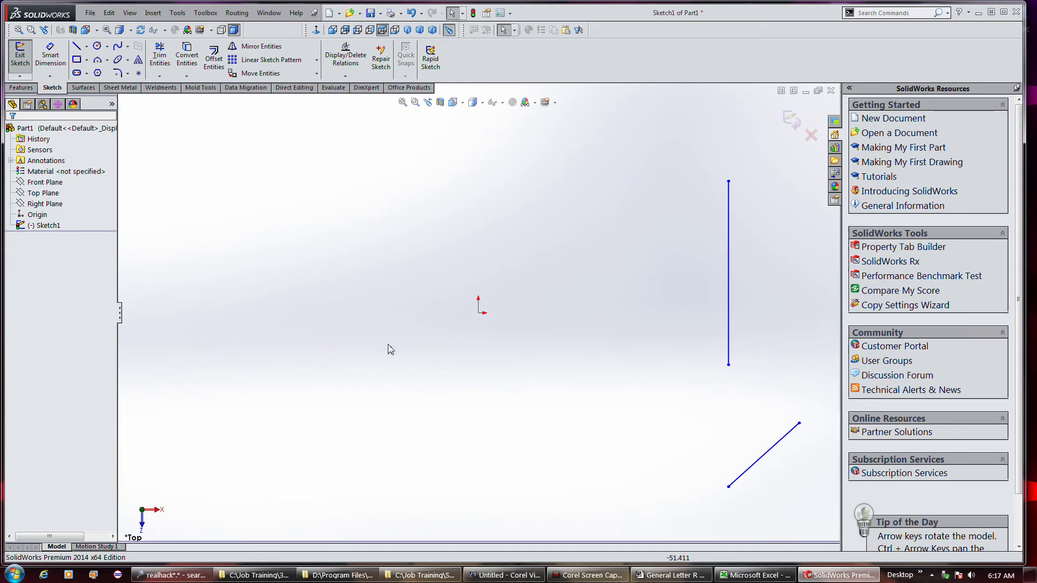
{"action": "left_click_drag", "start_coordinate": [628, 139], "coordinate": [822, 523]}
{"action": "key", "text": "Delete"}
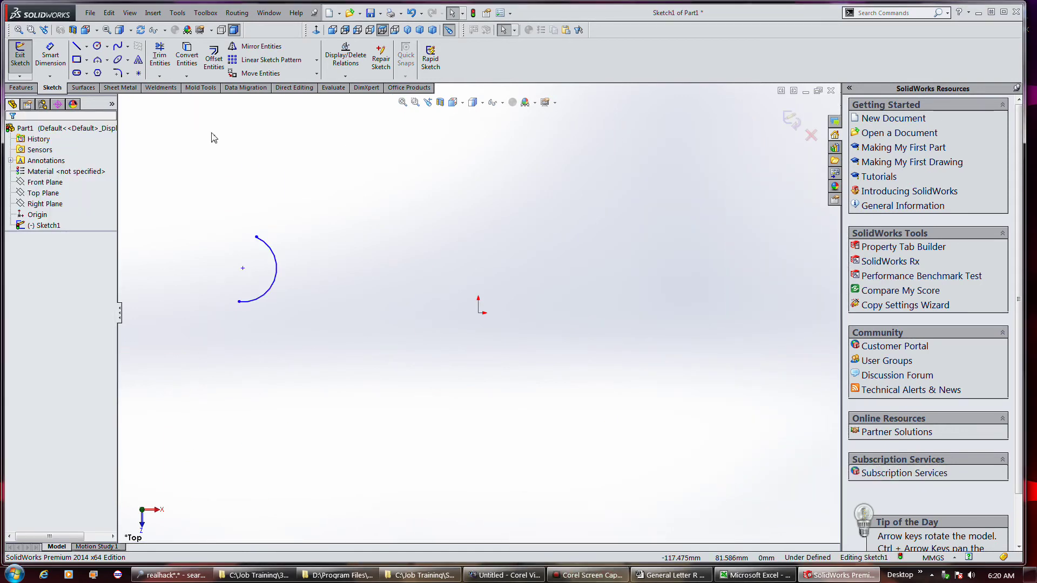
- Start a centerpoint arc of about 52 mm radius between the existing arc and the origin, with its start point directly above the centre
{"action": "left_click", "coordinate": [98, 60]}
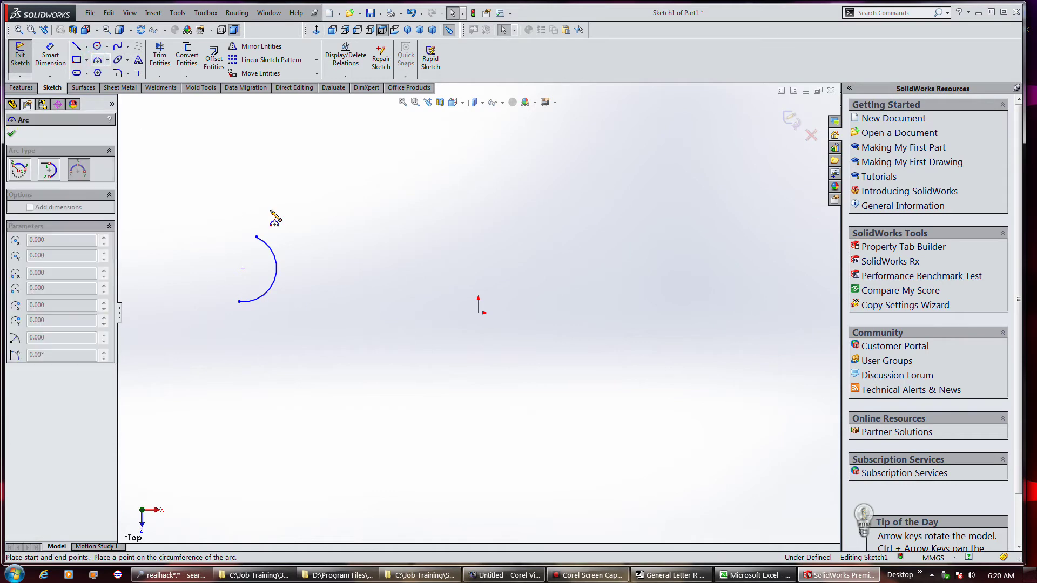
{"action": "left_click", "coordinate": [19, 170]}
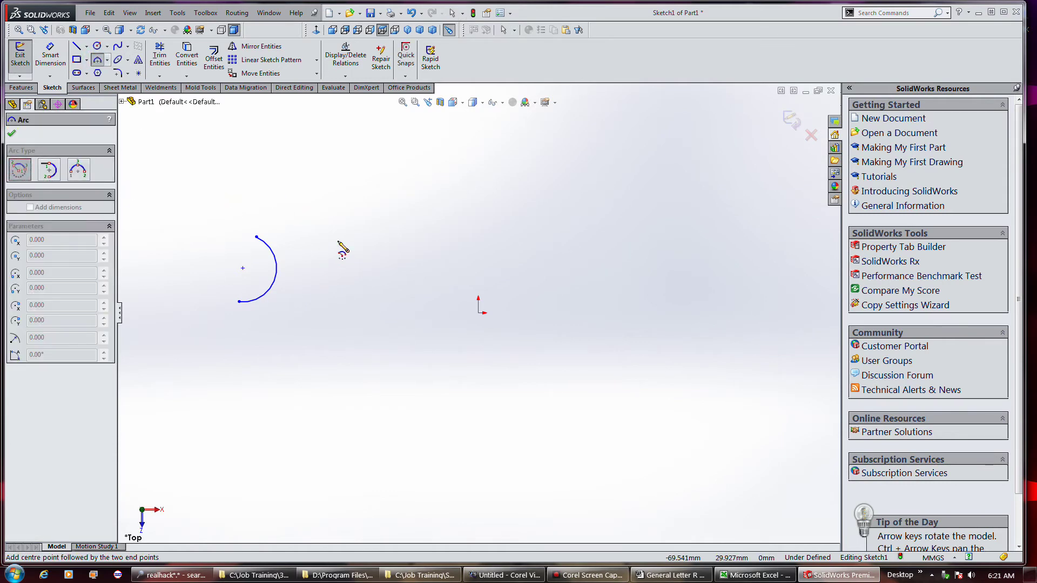
{"action": "left_click", "coordinate": [361, 300]}
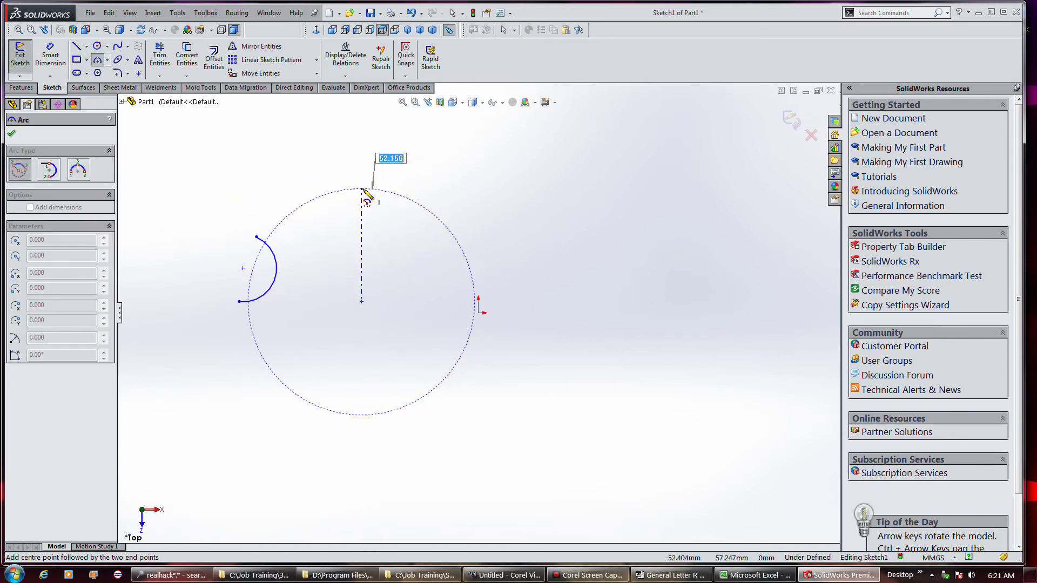
{"action": "left_click", "coordinate": [361, 188]}
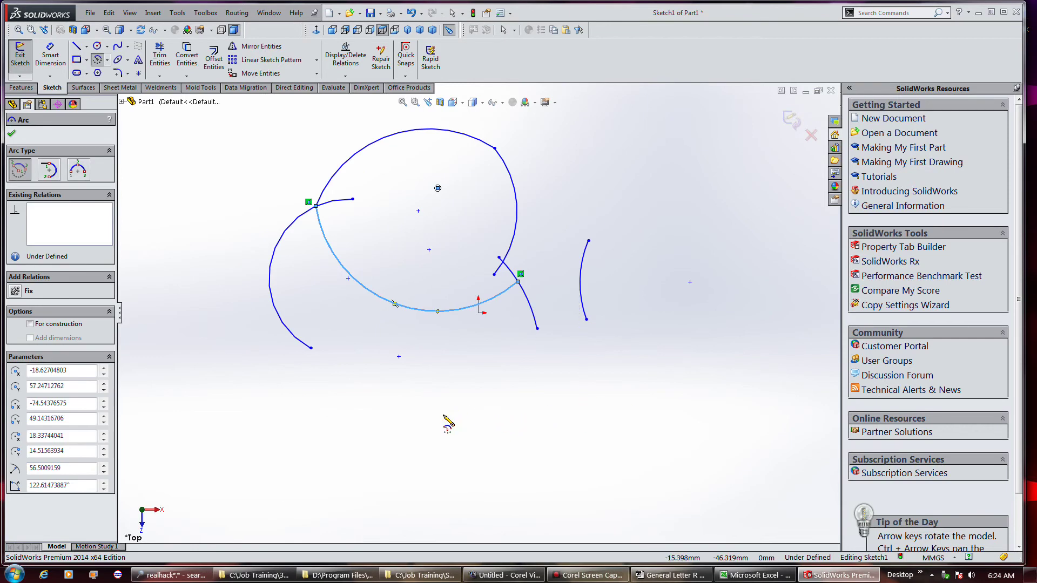
- Draw two short centerpoint arcs near the arc right of the origin: one of about 81 mm radius below it and one of about 89 mm above
{"action": "left_click", "coordinate": [438, 419]}
{"action": "left_click", "coordinate": [615, 430]}
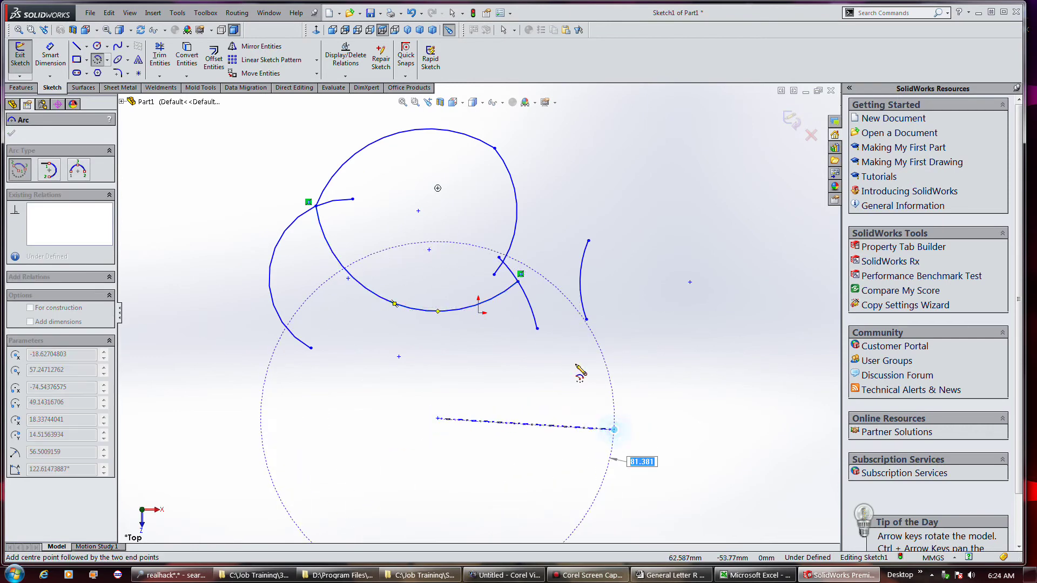
{"action": "left_click", "coordinate": [589, 327]}
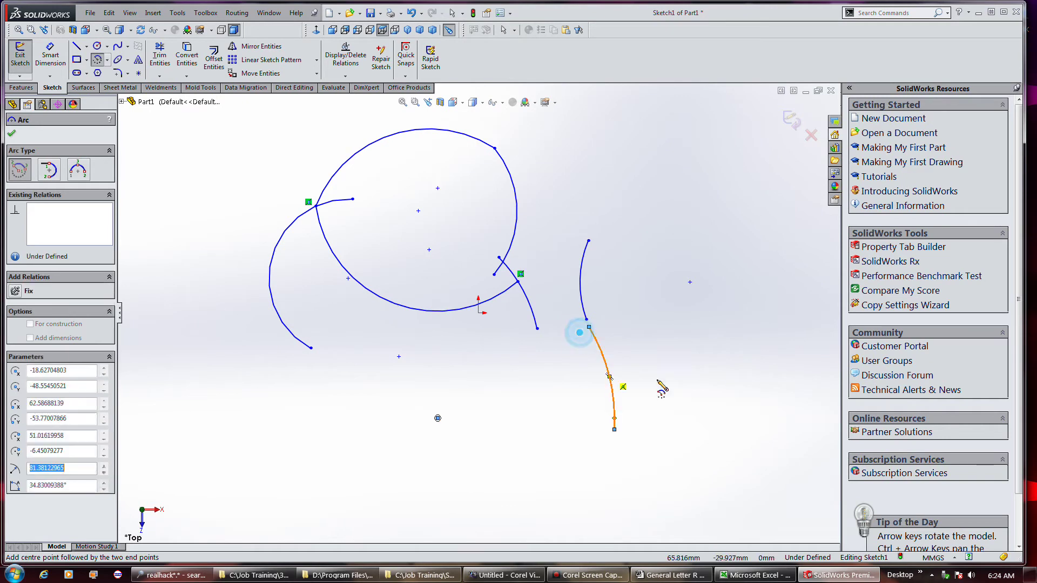
{"action": "left_click", "coordinate": [727, 177]}
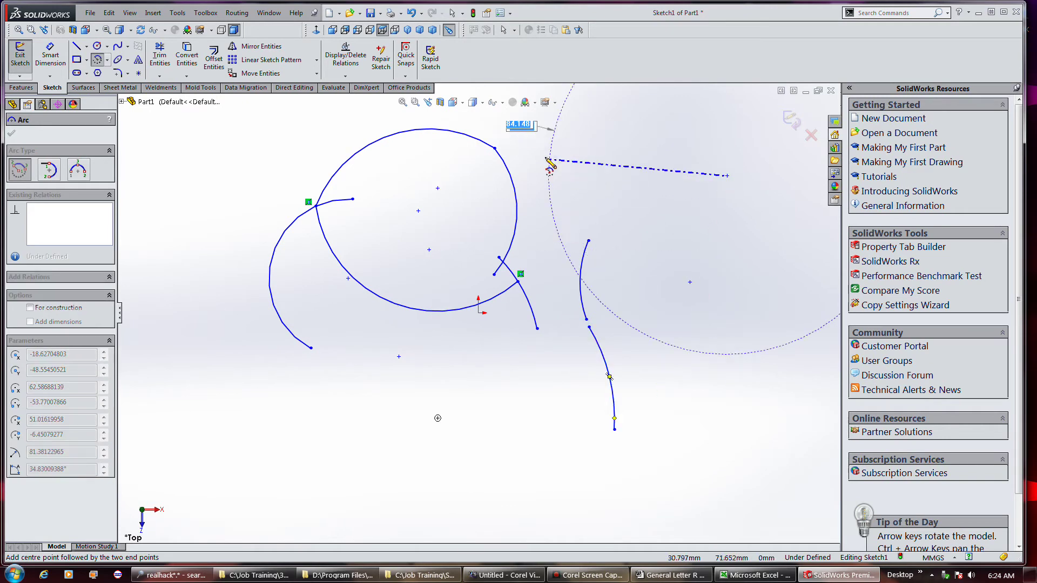
{"action": "left_click", "coordinate": [537, 144]}
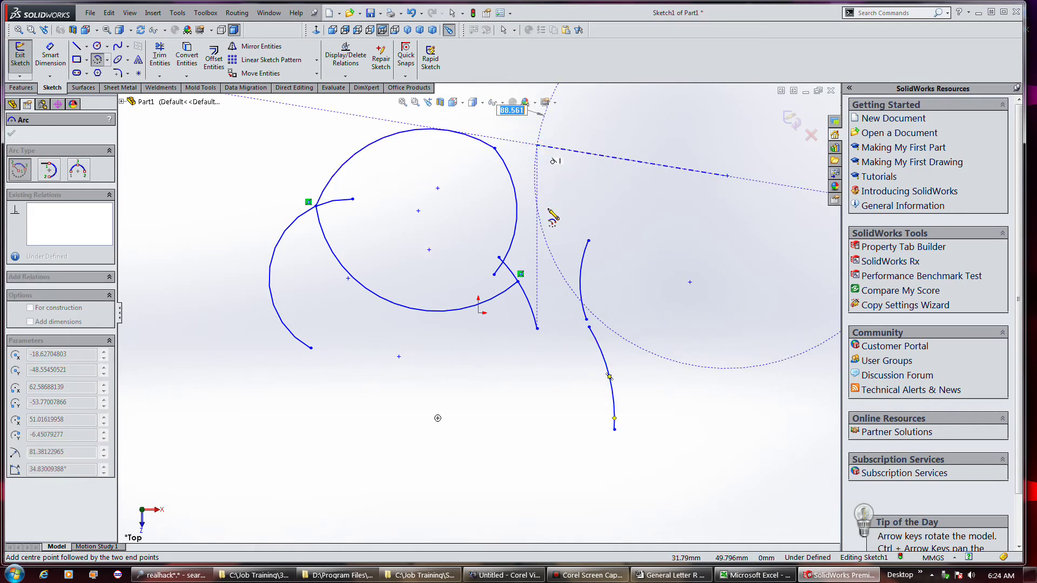
{"action": "left_click", "coordinate": [549, 249]}
- Draw a centerpoint arc of about 80 mm radius centred below the large curved outline, with both ends on its lower arc
{"action": "left_click", "coordinate": [400, 450]}
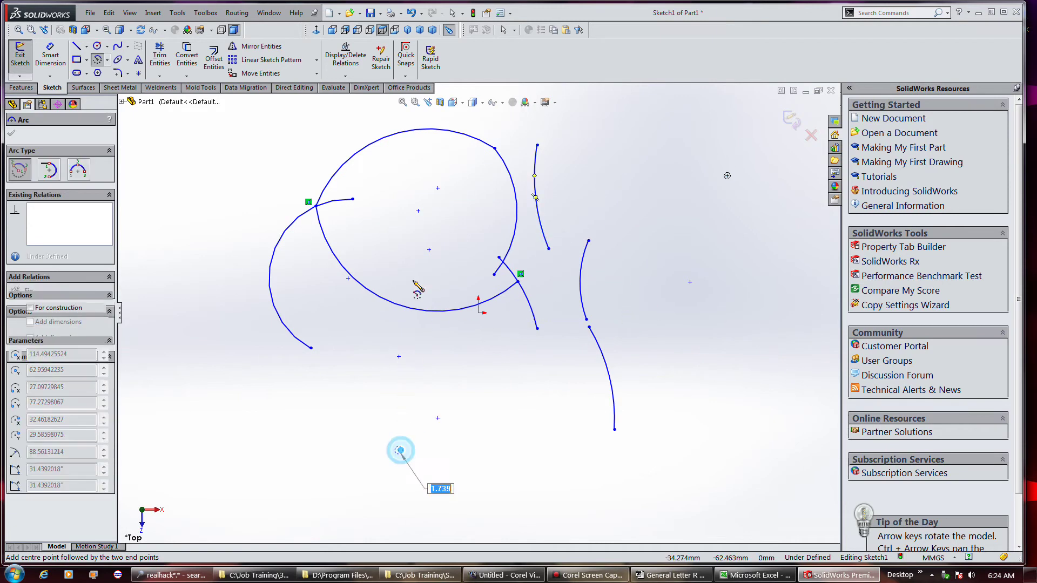
{"action": "left_click", "coordinate": [489, 305]}
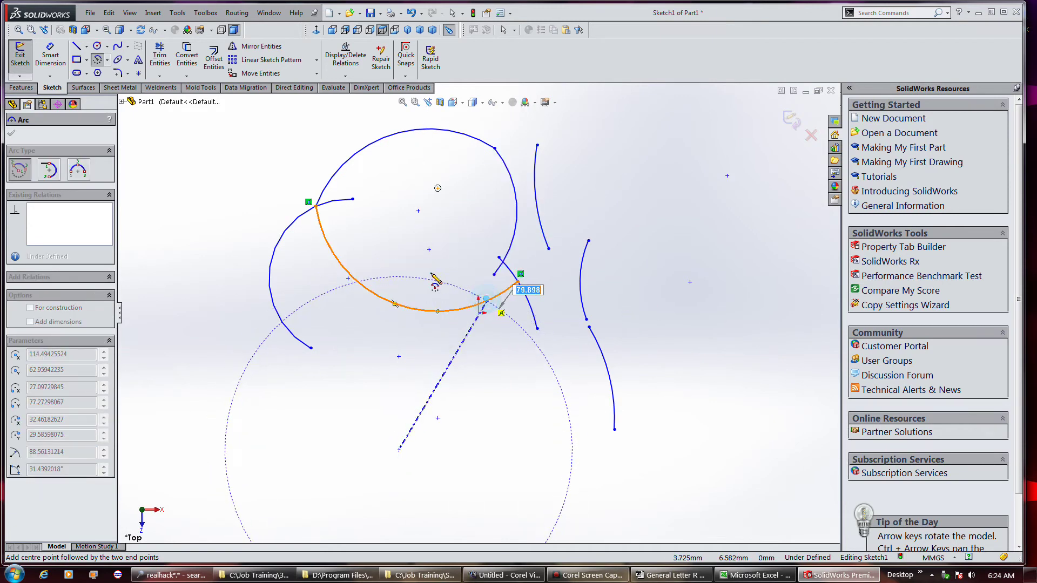
{"action": "left_click", "coordinate": [358, 285]}
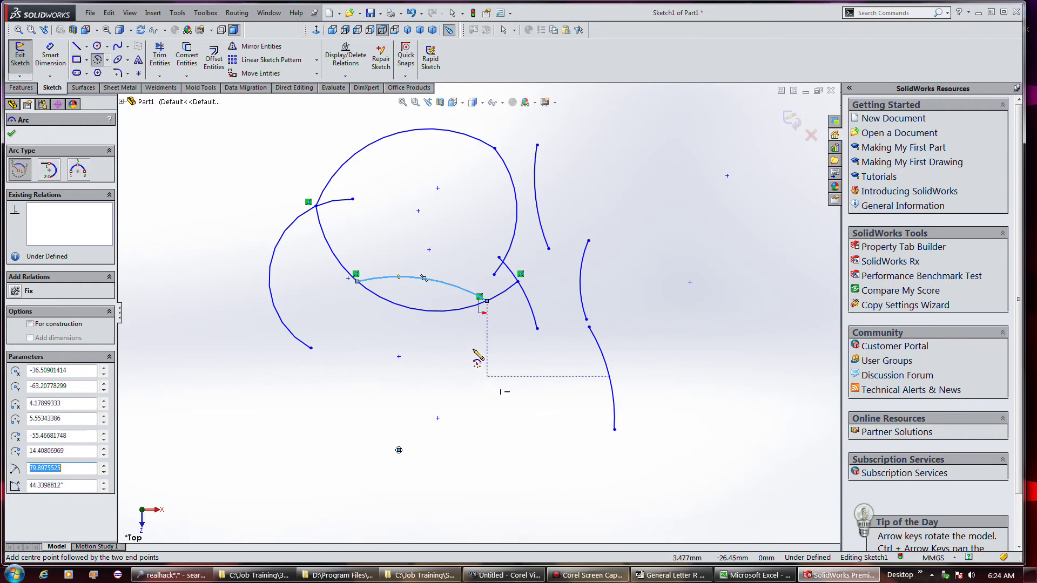
- Draw a nearly full centerpoint arc of about 83 mm radius, sweeping about 340° around a centre below the origin
{"action": "left_click", "coordinate": [510, 394]}
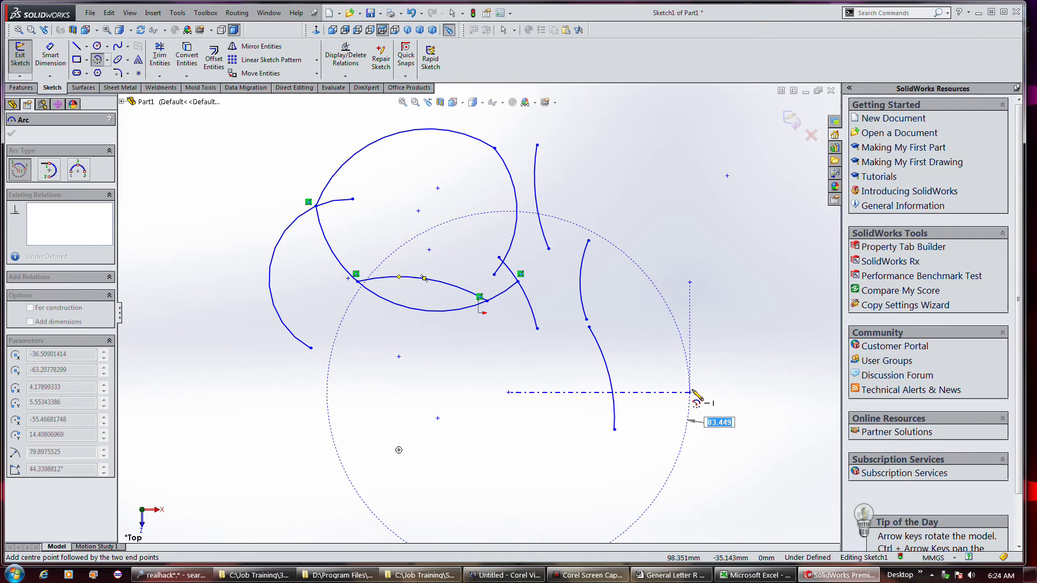
{"action": "left_click", "coordinate": [691, 392]}
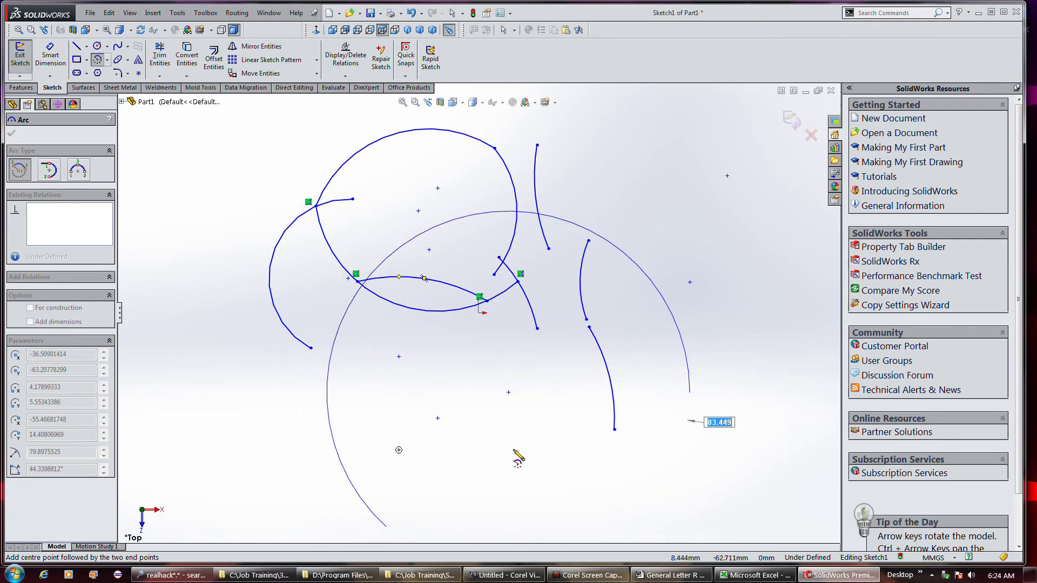
{"action": "left_click", "coordinate": [679, 456]}
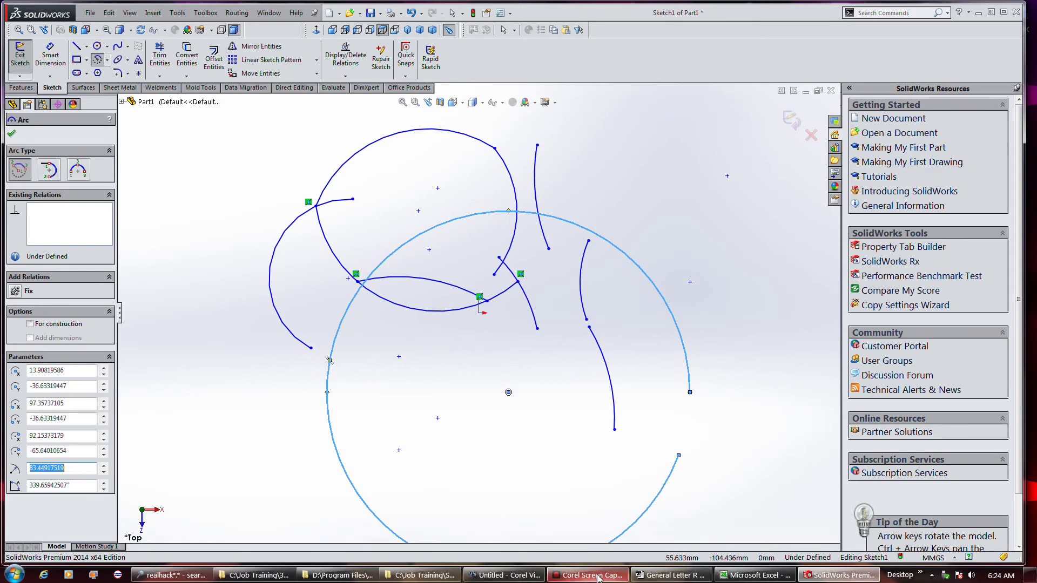
{"action": "mouse_move", "coordinate": [598, 578]}
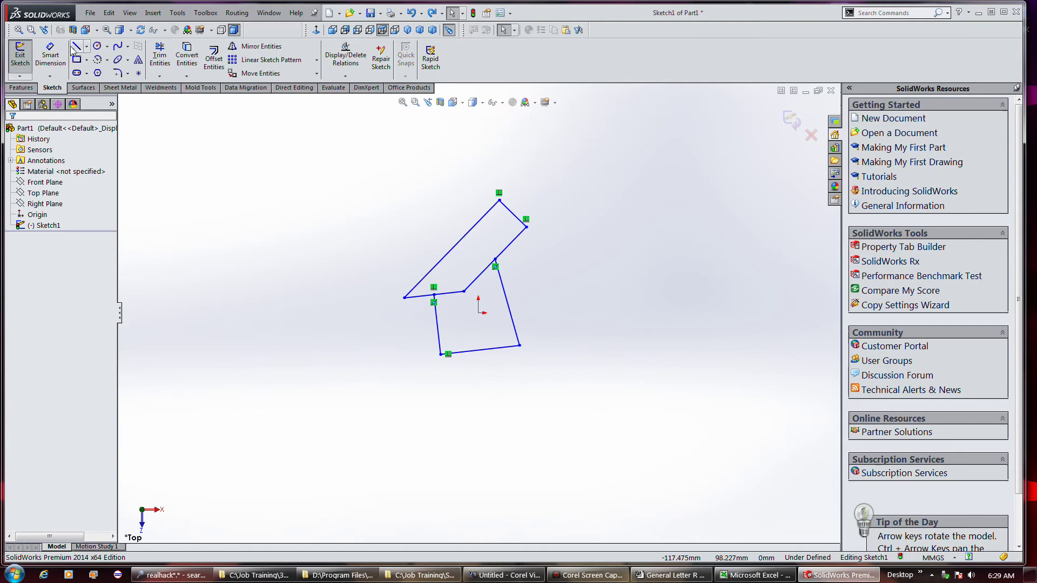
- Draw a closed four-line chain right of the existing profile, with perpendicular corners at both ends of the upper short side and a closing line about 46 mm long
{"action": "left_click", "coordinate": [75, 47]}
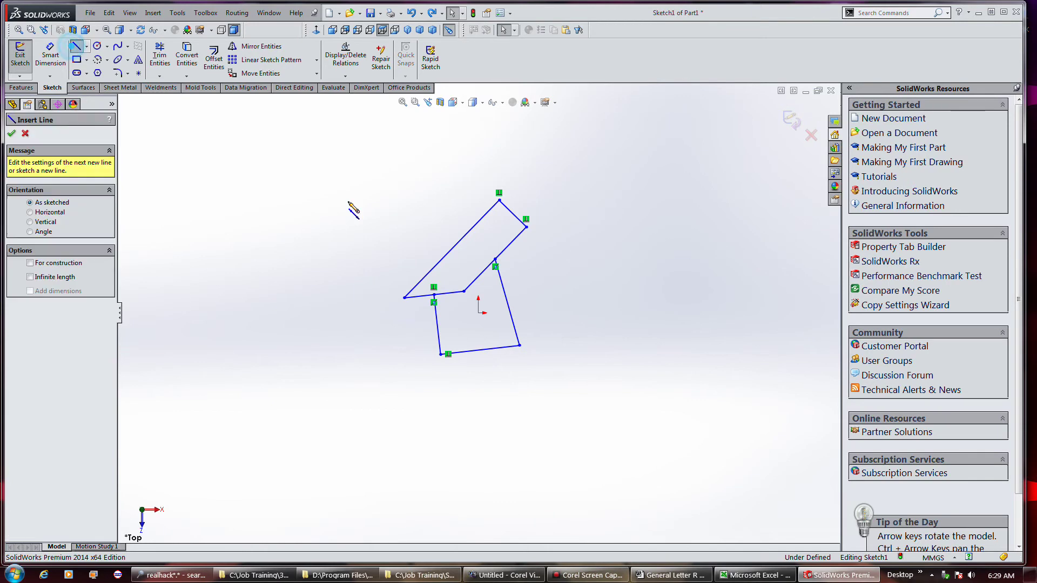
{"action": "left_click", "coordinate": [525, 405]}
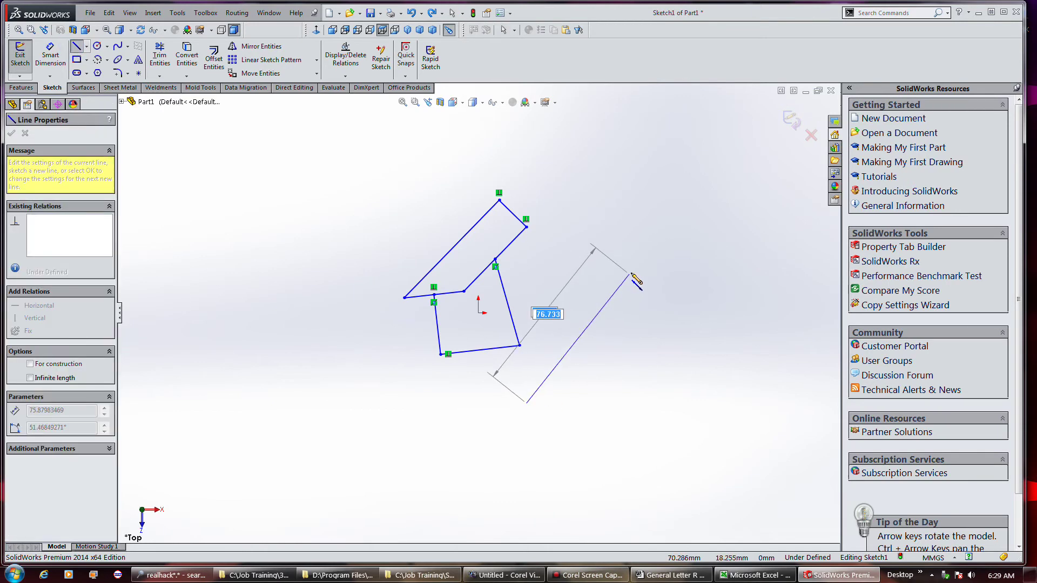
{"action": "left_click", "coordinate": [654, 265]}
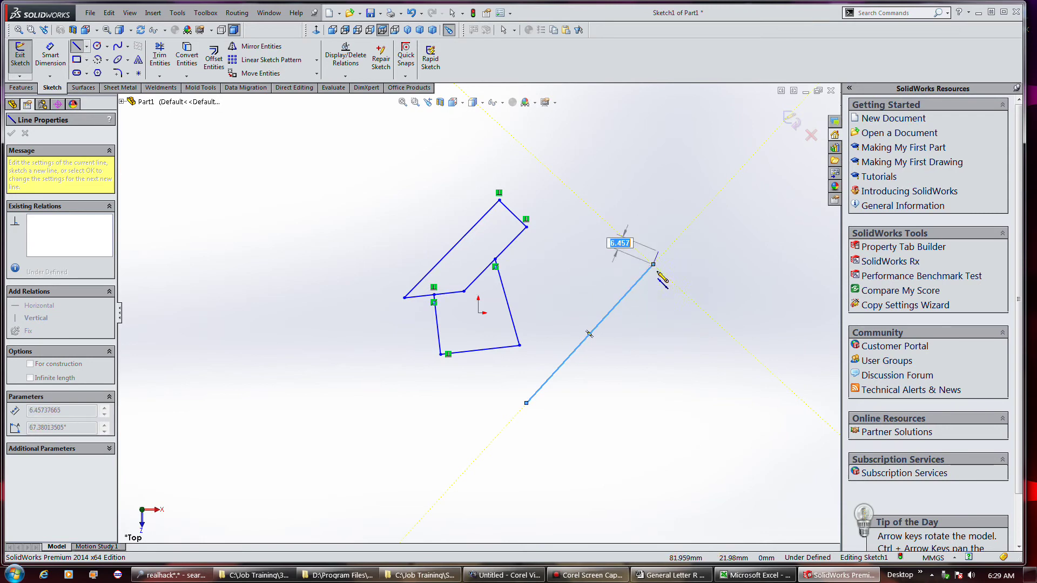
{"action": "left_click", "coordinate": [698, 306]}
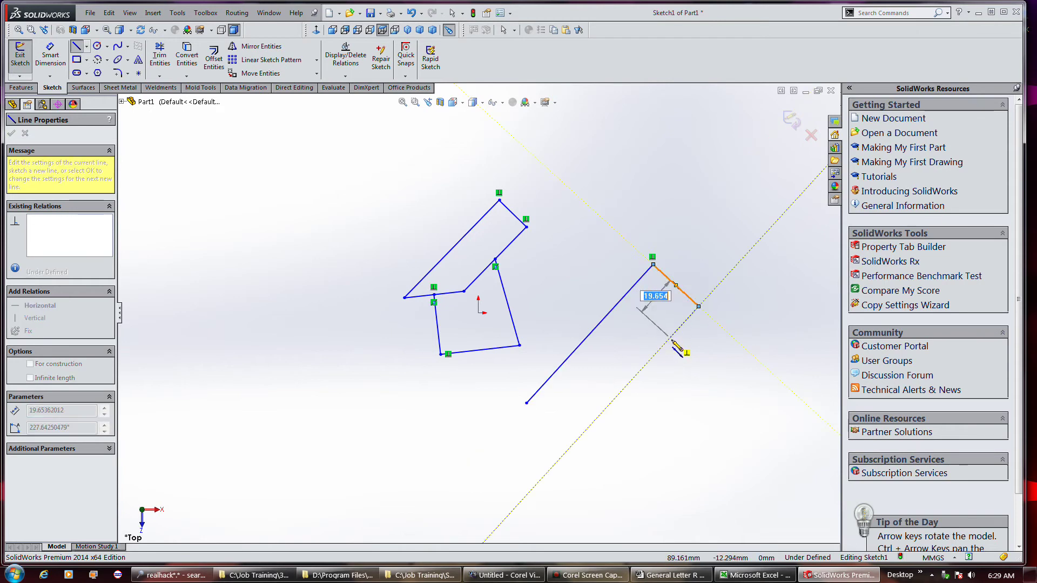
{"action": "left_click", "coordinate": [625, 387]}
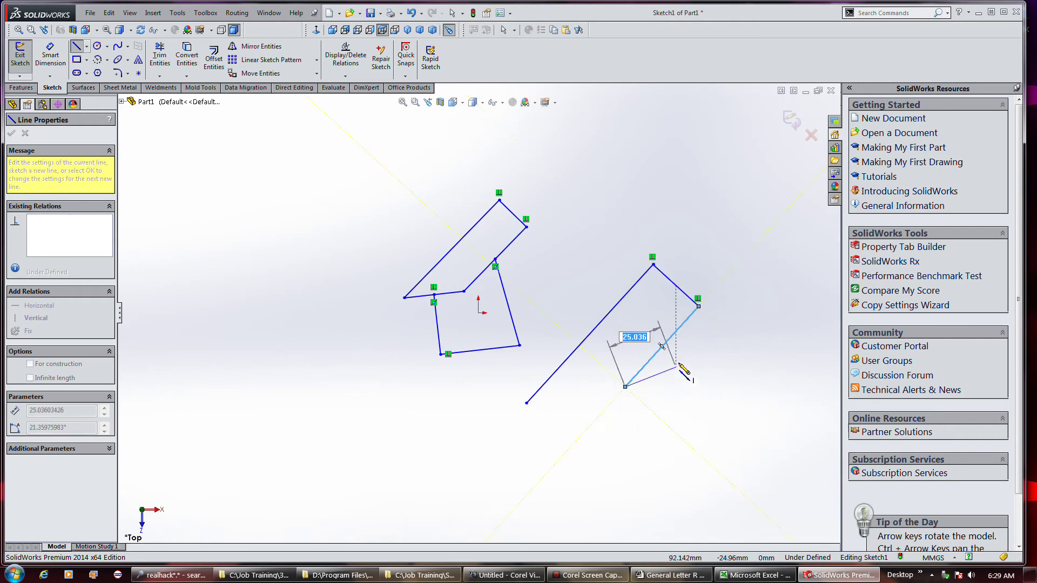
{"action": "left_click", "coordinate": [526, 403]}
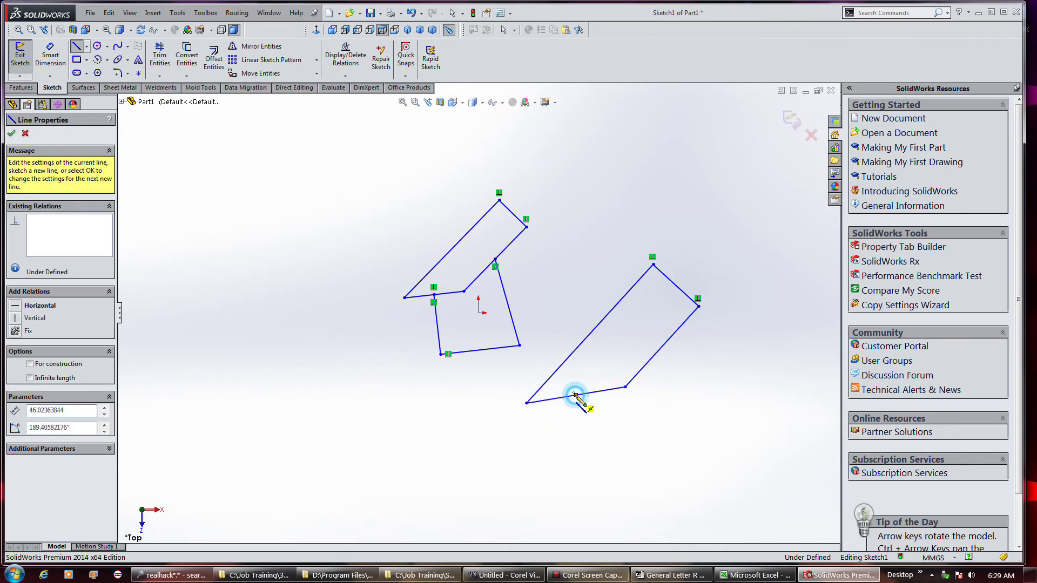
- Draw a line chain from the closing line's midpoint: perpendicular down, a perpendicular line about 49 mm long, and a line to the right side's midpoint
{"action": "left_click", "coordinate": [575, 395]}
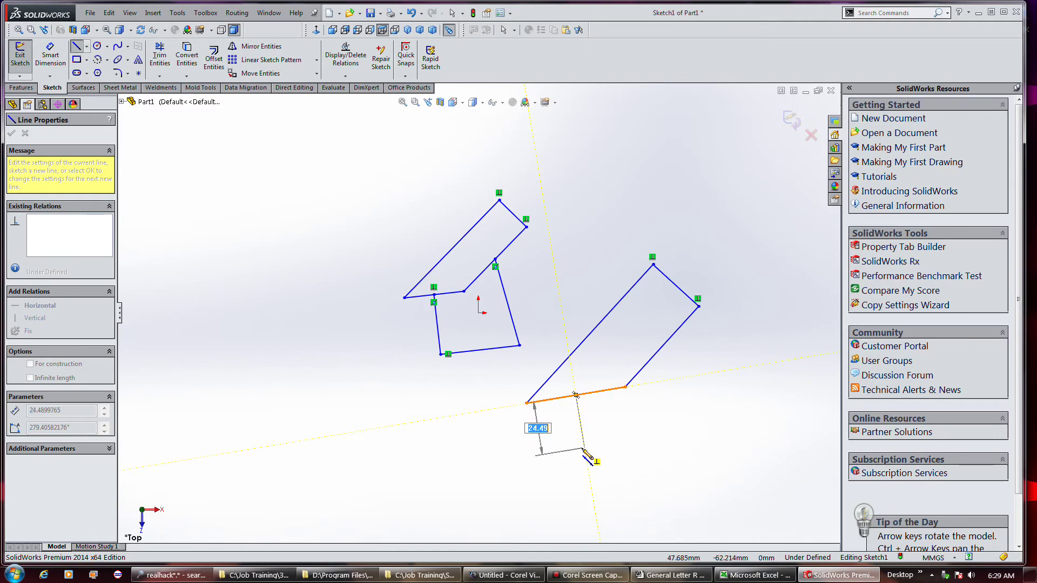
{"action": "left_click", "coordinate": [585, 452]}
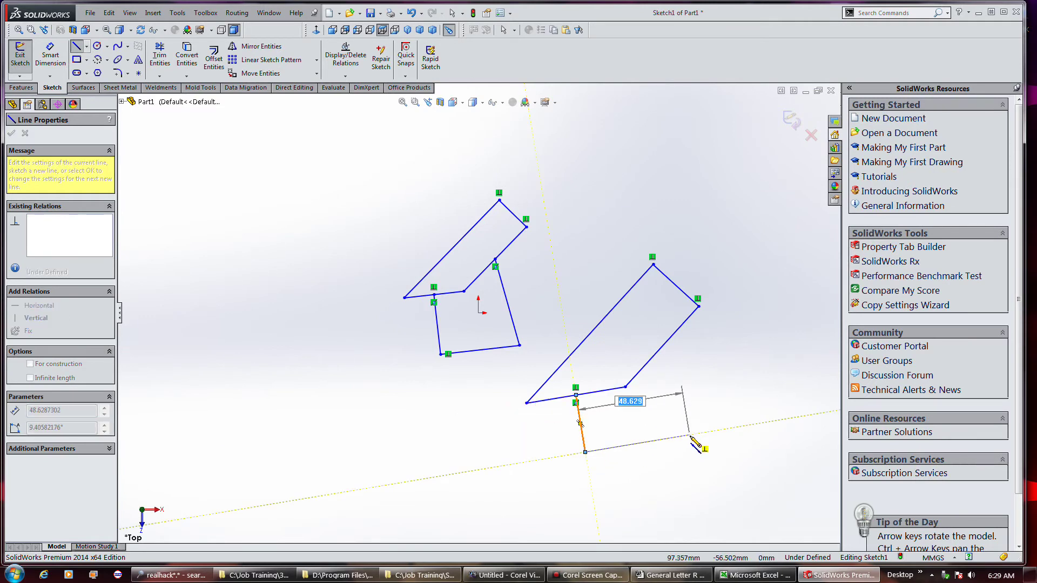
{"action": "left_click", "coordinate": [689, 435]}
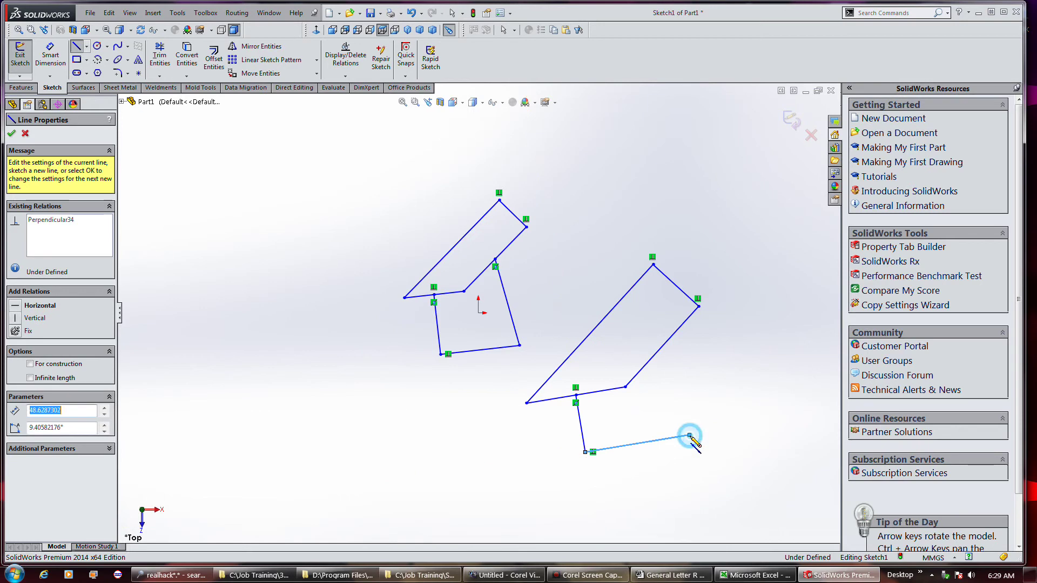
{"action": "left_click", "coordinate": [661, 347]}
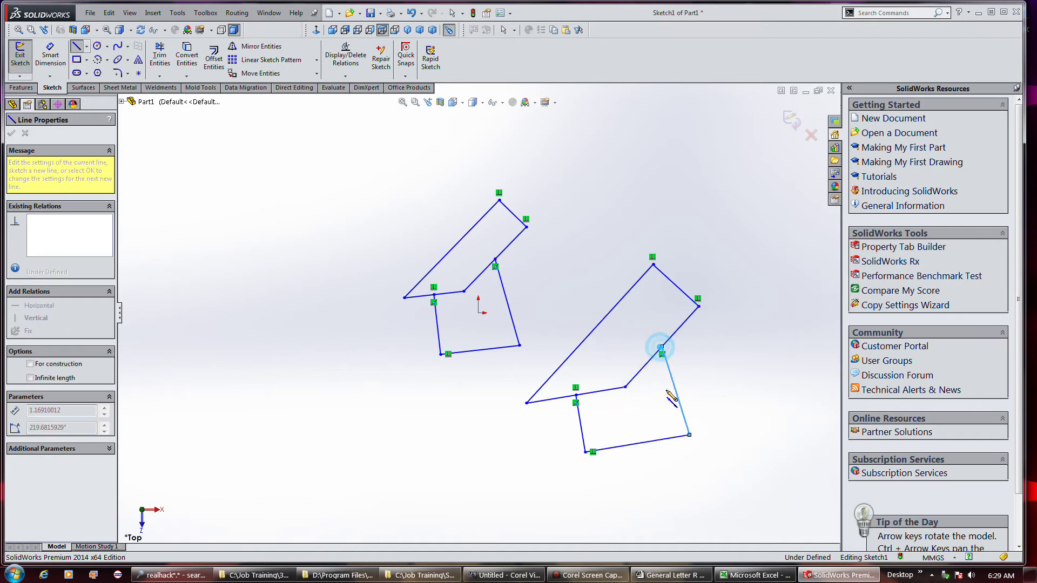
{"action": "key", "text": "Escape"}
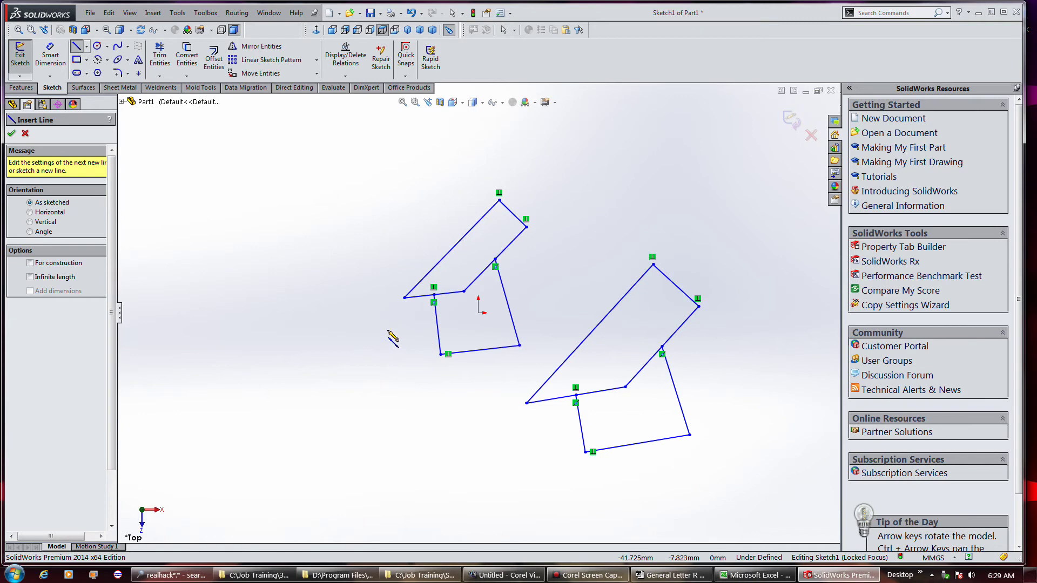
- Draw a circle of about 32 mm radius in the empty area left of the two existing profiles
{"action": "left_click", "coordinate": [97, 46]}
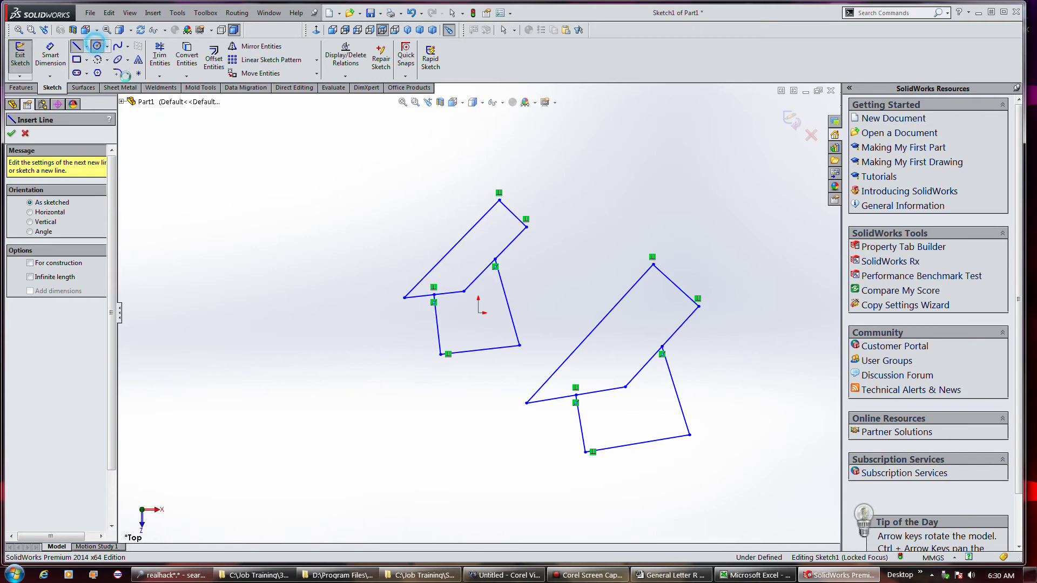
{"action": "left_click", "coordinate": [259, 244]}
{"action": "left_click", "coordinate": [317, 286]}
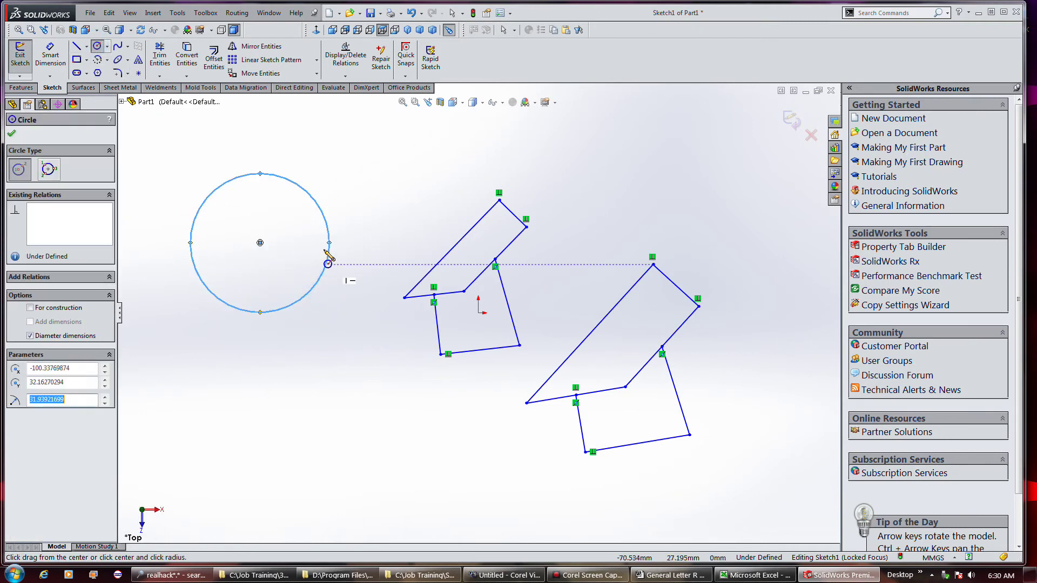
{"action": "left_click", "coordinate": [76, 45]}
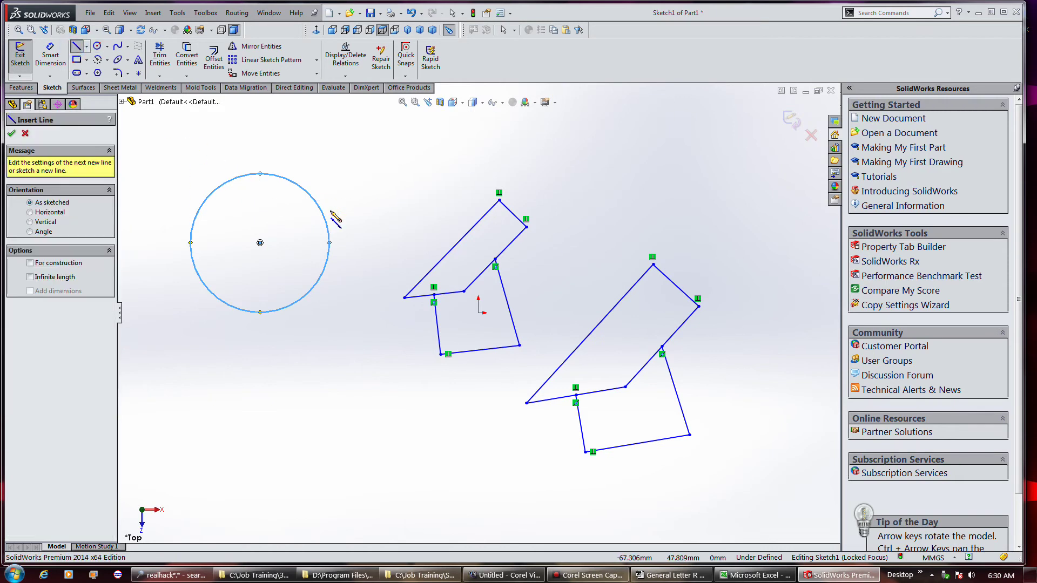
{"action": "left_click", "coordinate": [330, 243]}
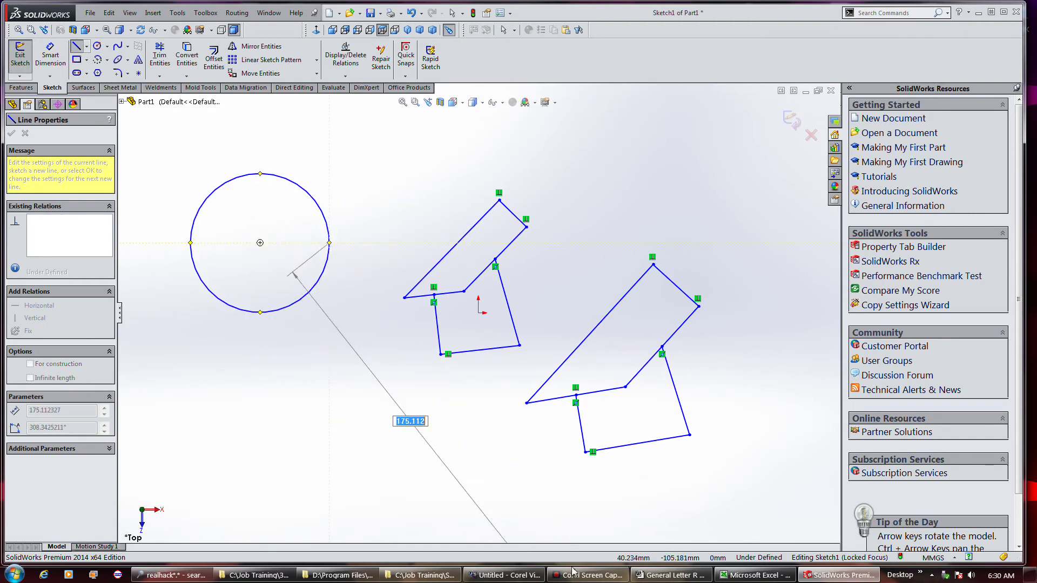
{"action": "key", "text": "Escape"}
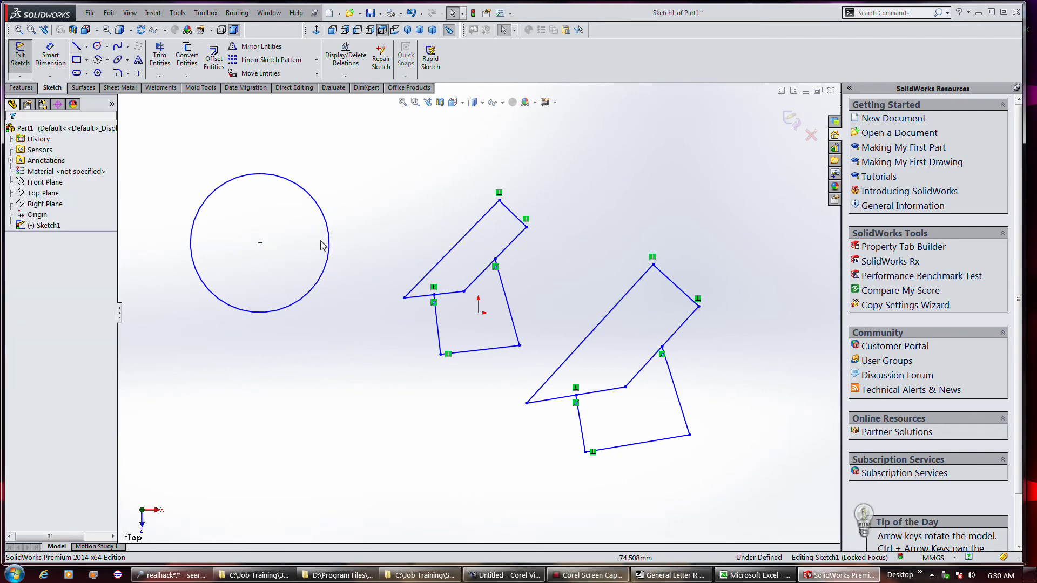
{"action": "left_click", "coordinate": [331, 248]}
{"action": "left_click", "coordinate": [363, 280]}
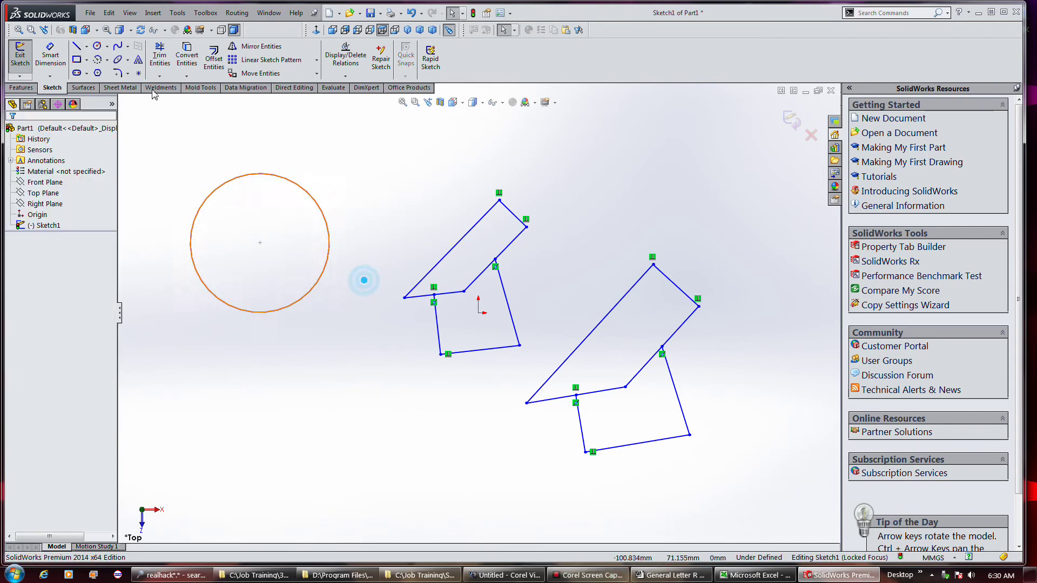
- Draw a horizontal line outward from the circle's right quadrant point, ending above the middle profile's left corner
{"action": "left_click", "coordinate": [76, 48]}
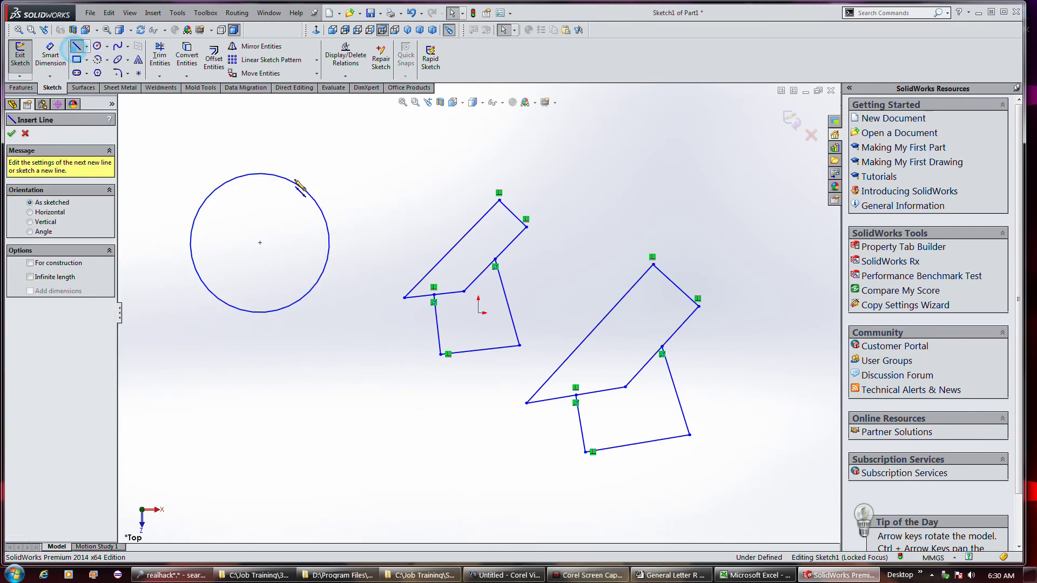
{"action": "left_click", "coordinate": [329, 243]}
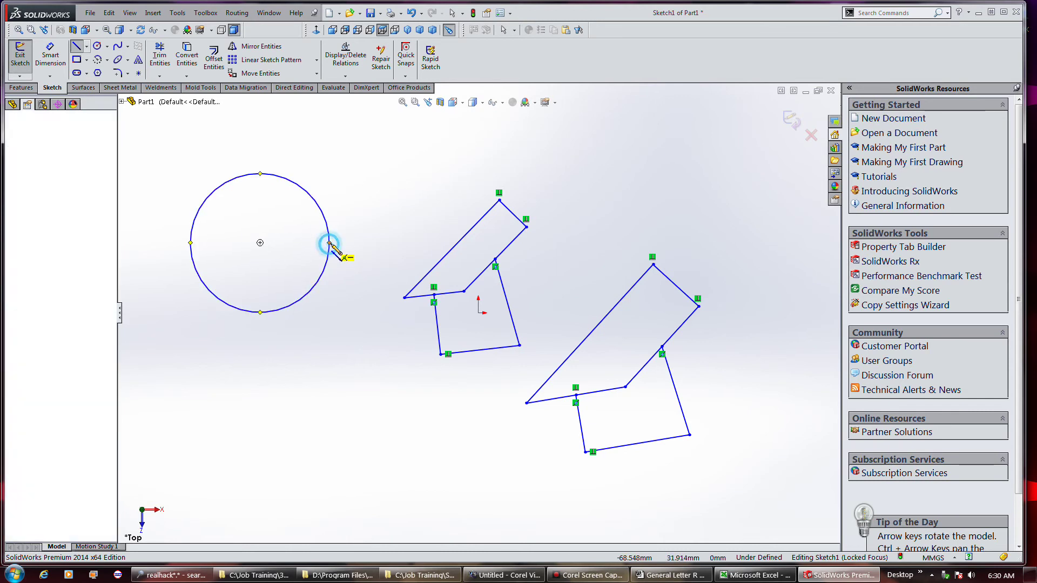
{"action": "left_click", "coordinate": [404, 243]}
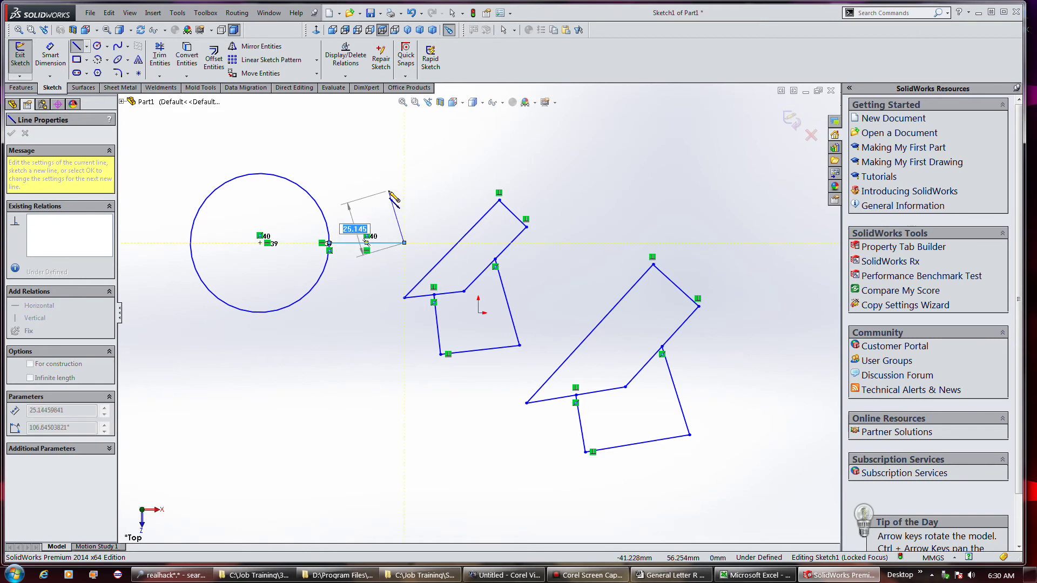
{"action": "key", "text": "Escape"}
{"action": "left_click", "coordinate": [328, 222]}
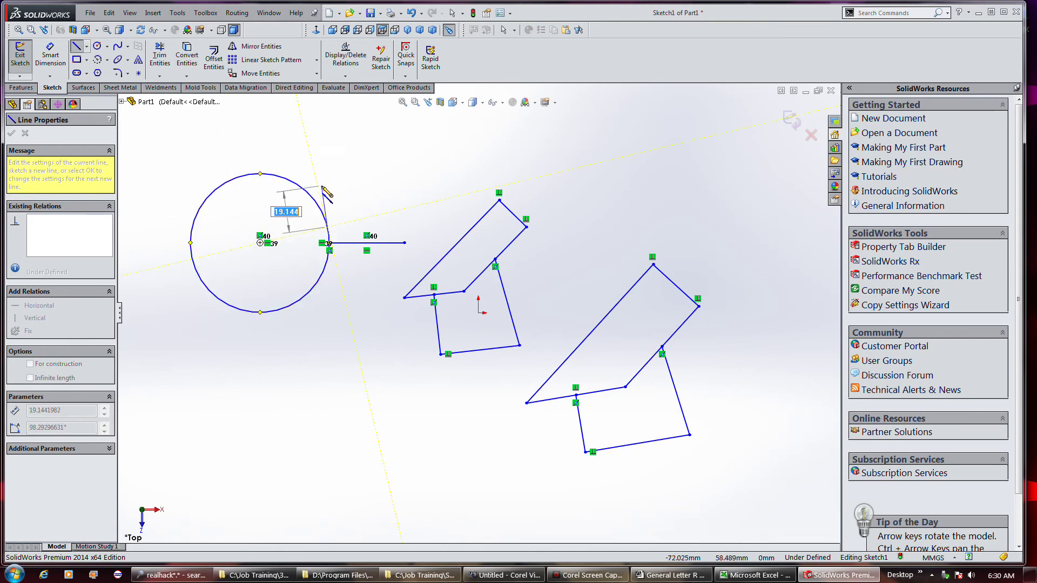
{"action": "key", "text": "Escape"}
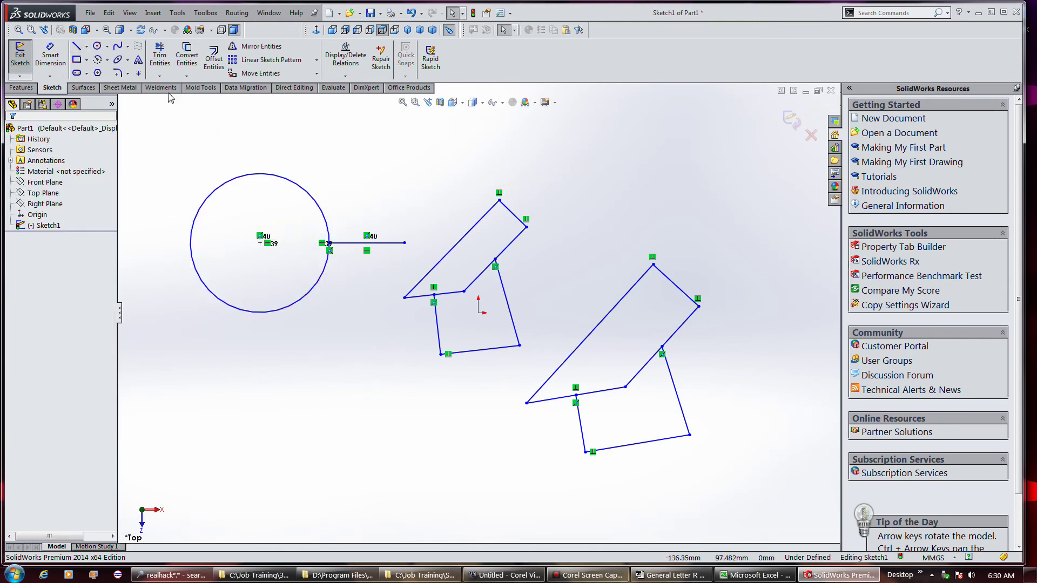
{"action": "left_click", "coordinate": [77, 46]}
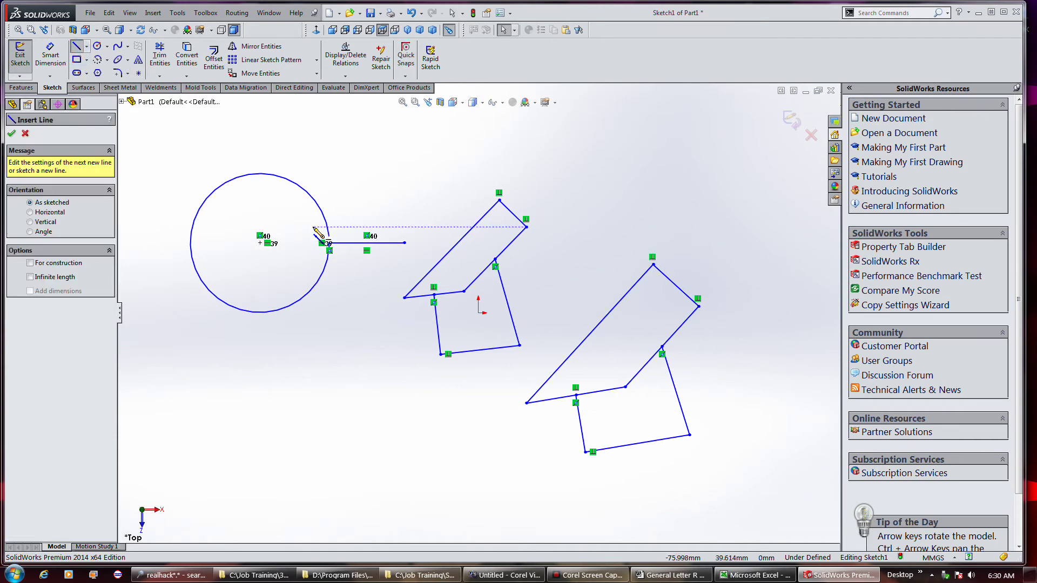
{"action": "left_click", "coordinate": [315, 202]}
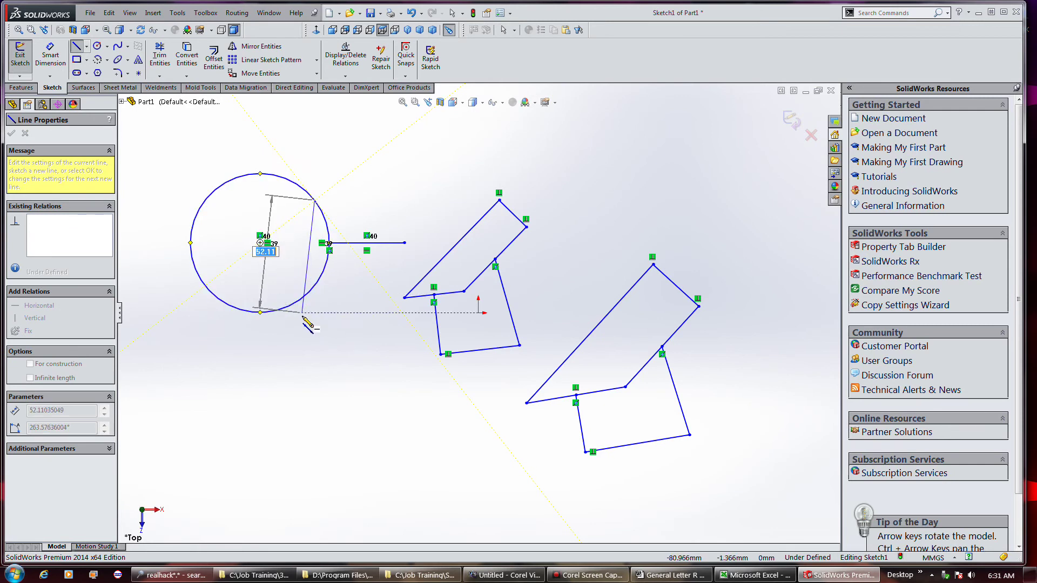
{"action": "key", "text": "Escape"}
{"action": "left_click", "coordinate": [305, 292]}
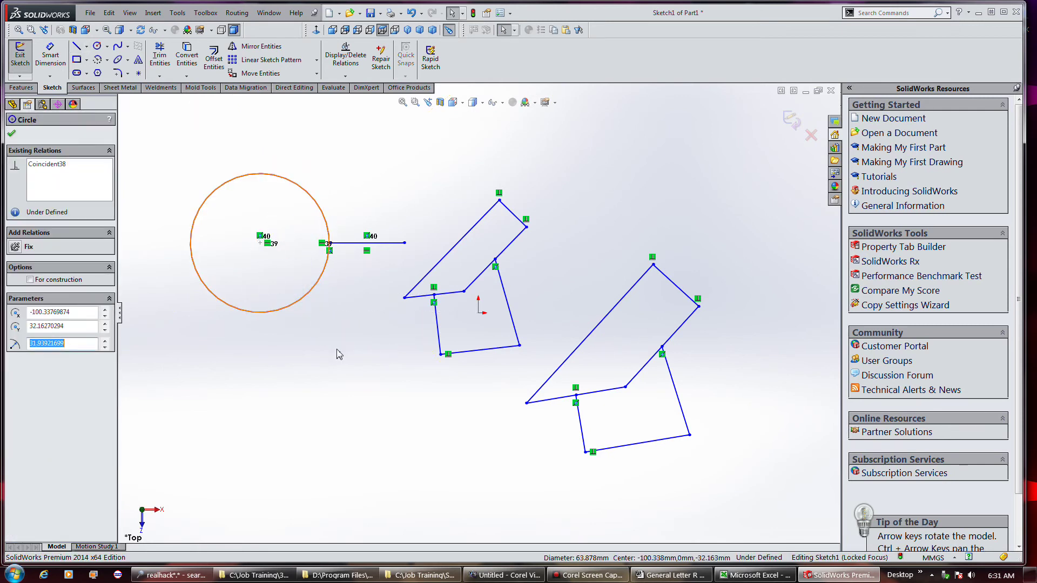
{"action": "left_click", "coordinate": [289, 263]}
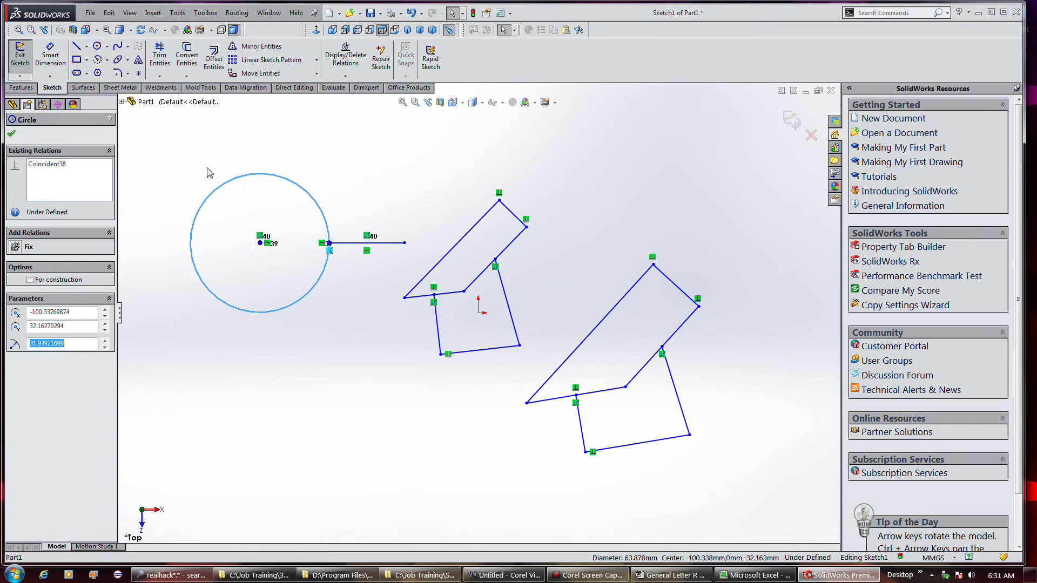
{"action": "left_click", "coordinate": [76, 48]}
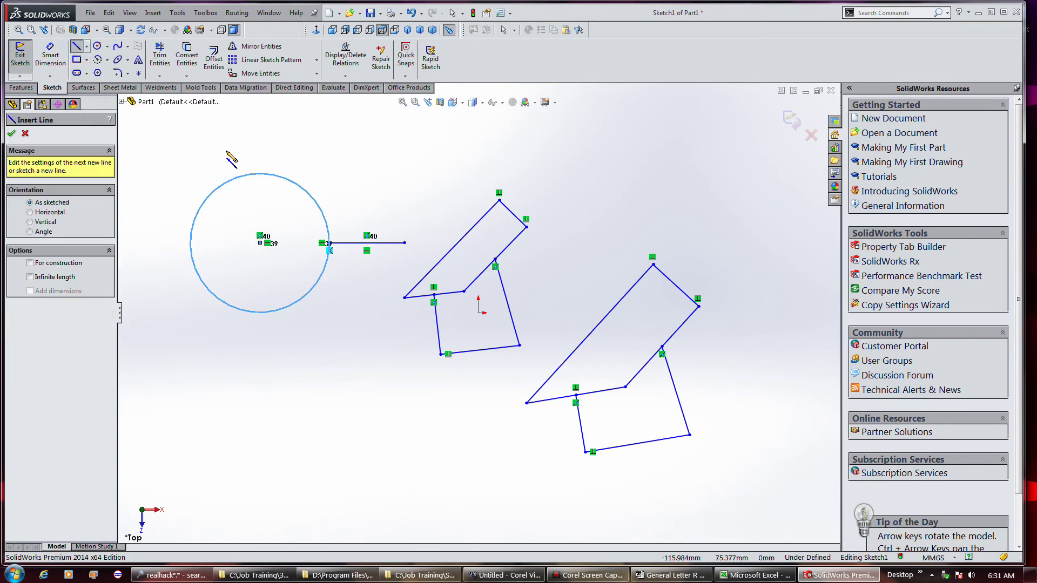
{"action": "left_click", "coordinate": [297, 184]}
{"action": "key", "text": "Escape"}
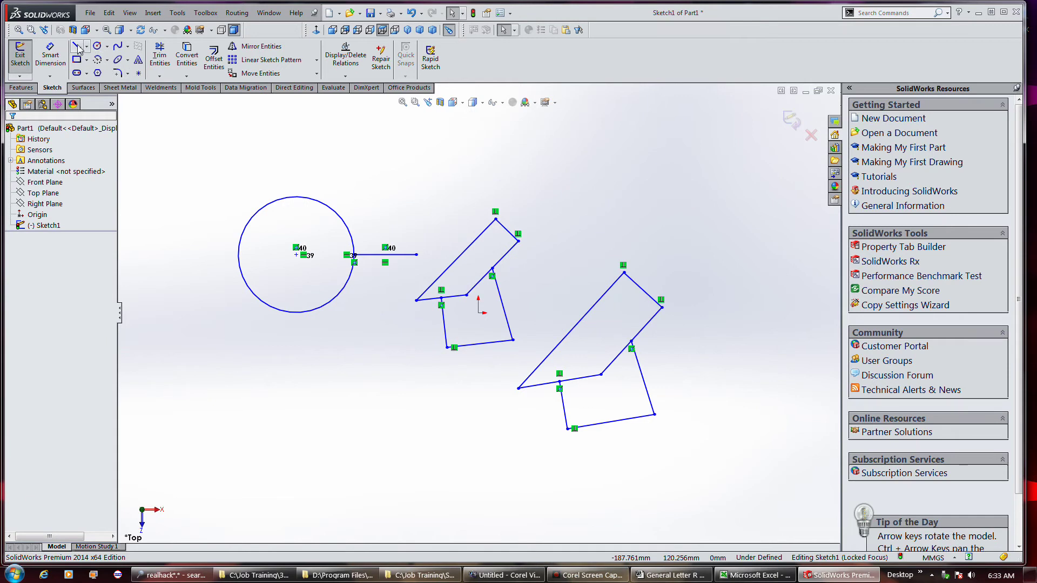
- Draw a slanted line from the circle's lower-left edge down and left, and a second line tangent to the circle's left side meeting its free end
{"action": "left_click", "coordinate": [79, 48]}
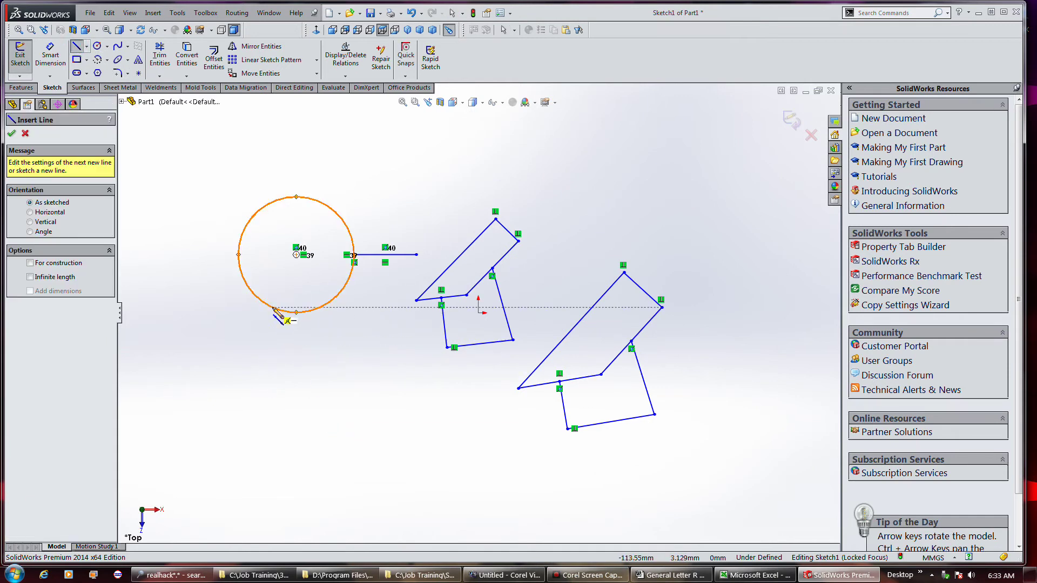
{"action": "left_click", "coordinate": [273, 309]}
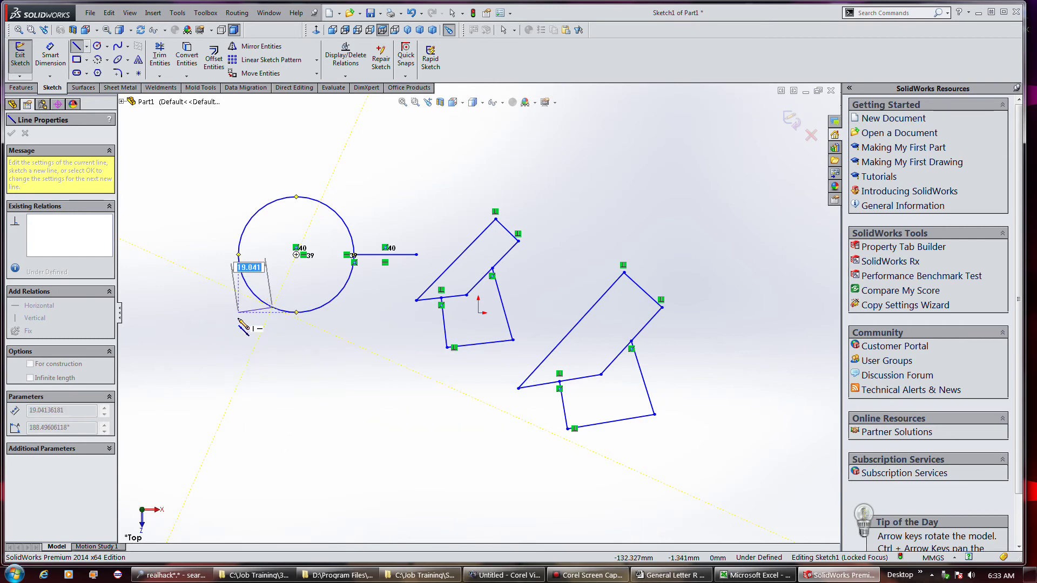
{"action": "left_click", "coordinate": [232, 371]}
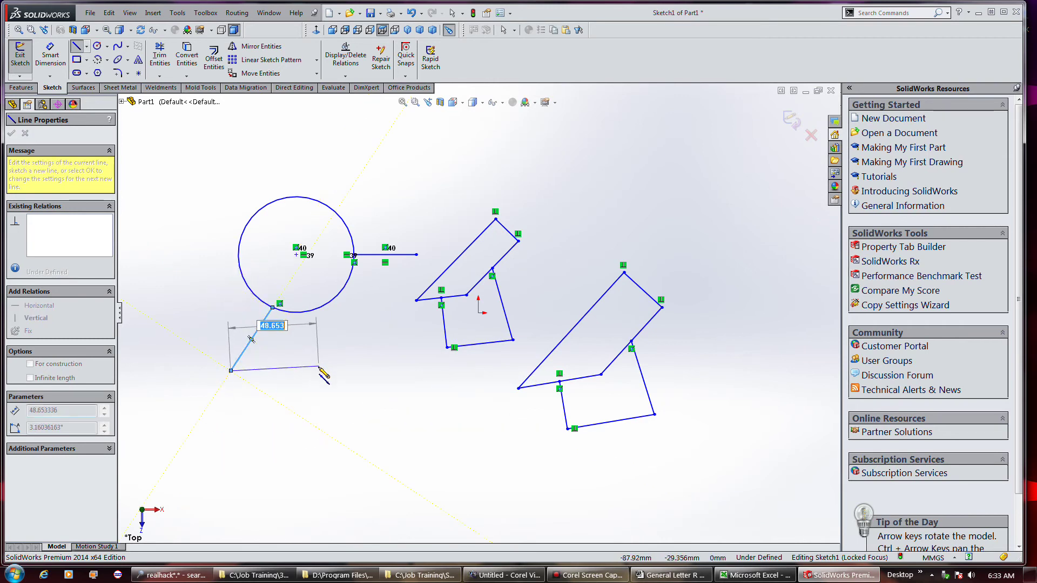
{"action": "double_click", "coordinate": [318, 367]}
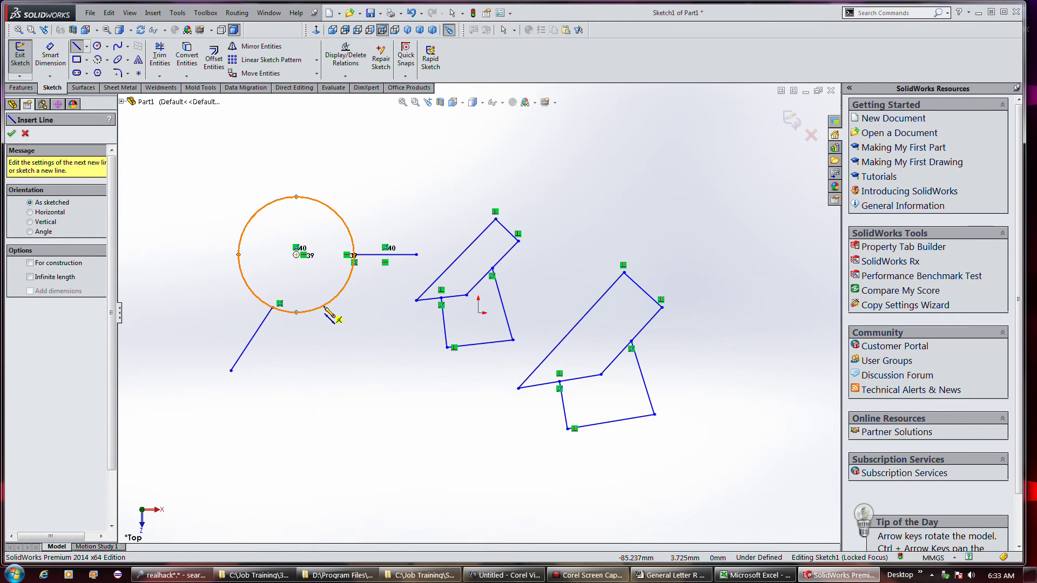
{"action": "left_click", "coordinate": [332, 308]}
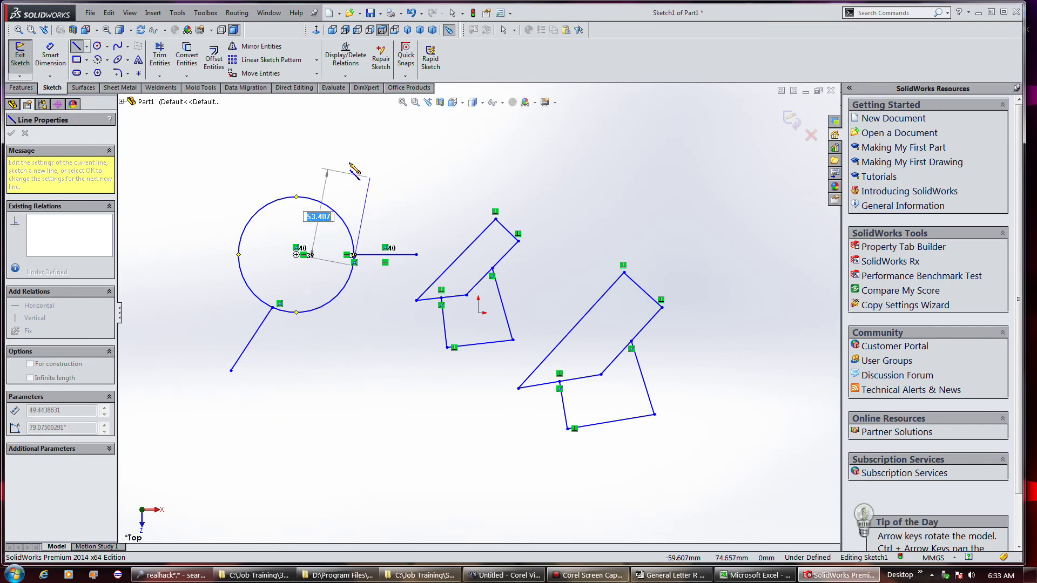
{"action": "double_click", "coordinate": [229, 372]}
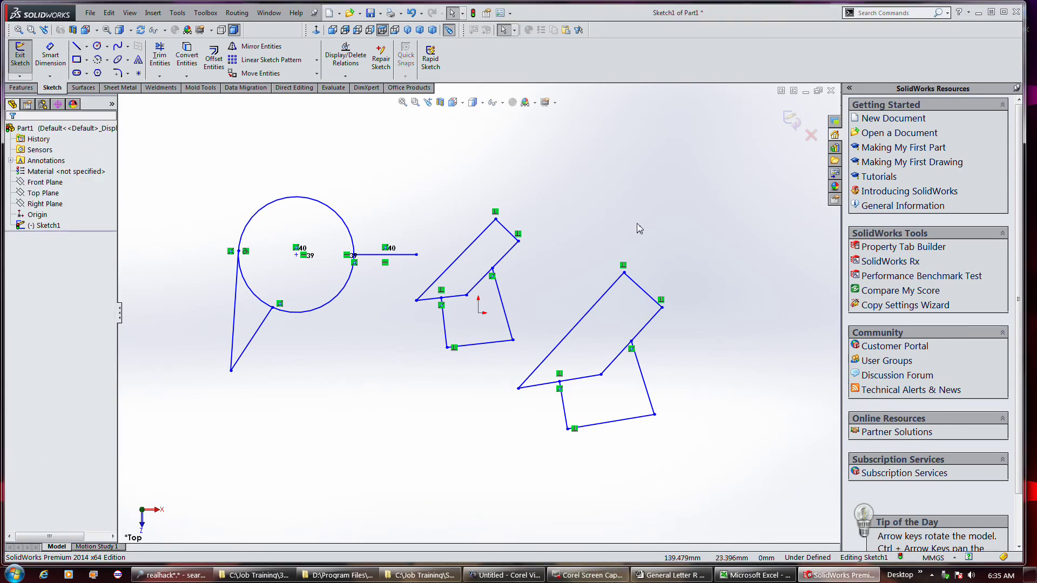
- Draw a separate line above the right profile's long slanted side, parallel to that side
{"action": "left_click", "coordinate": [607, 294]}
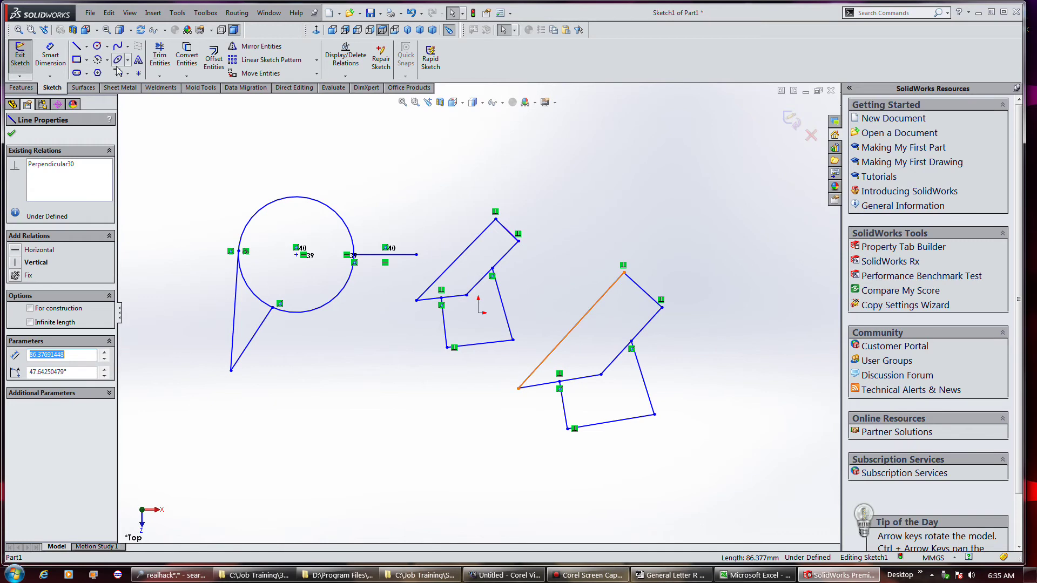
{"action": "left_click", "coordinate": [76, 50]}
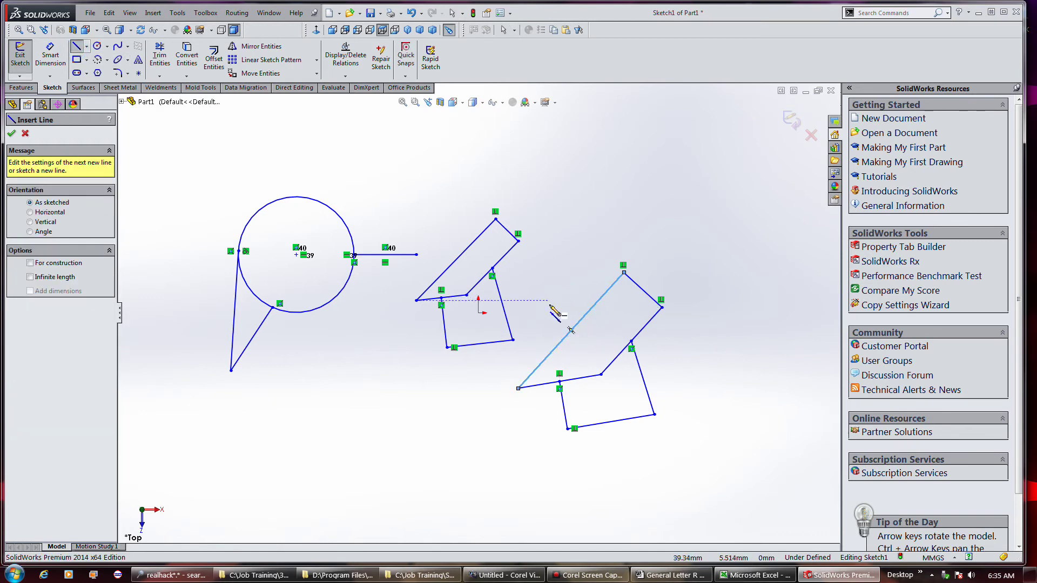
{"action": "left_click", "coordinate": [624, 214]}
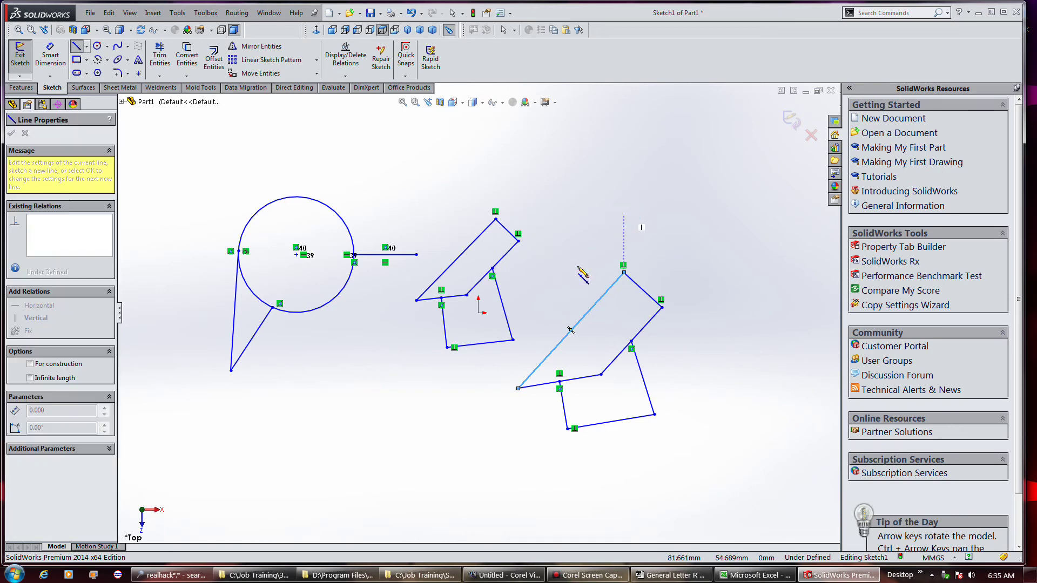
{"action": "left_click", "coordinate": [554, 291]}
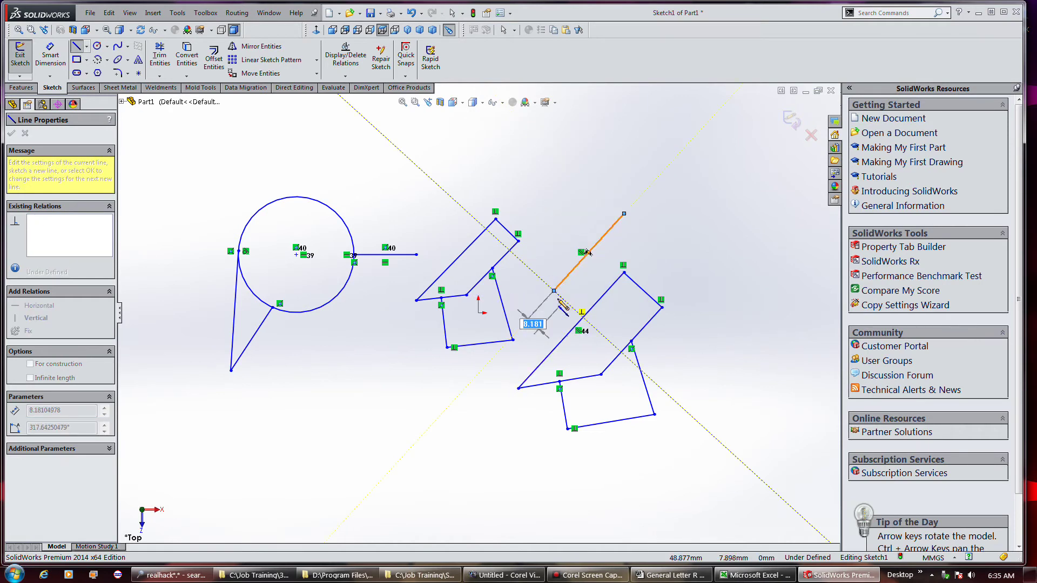
{"action": "key", "text": "Escape"}
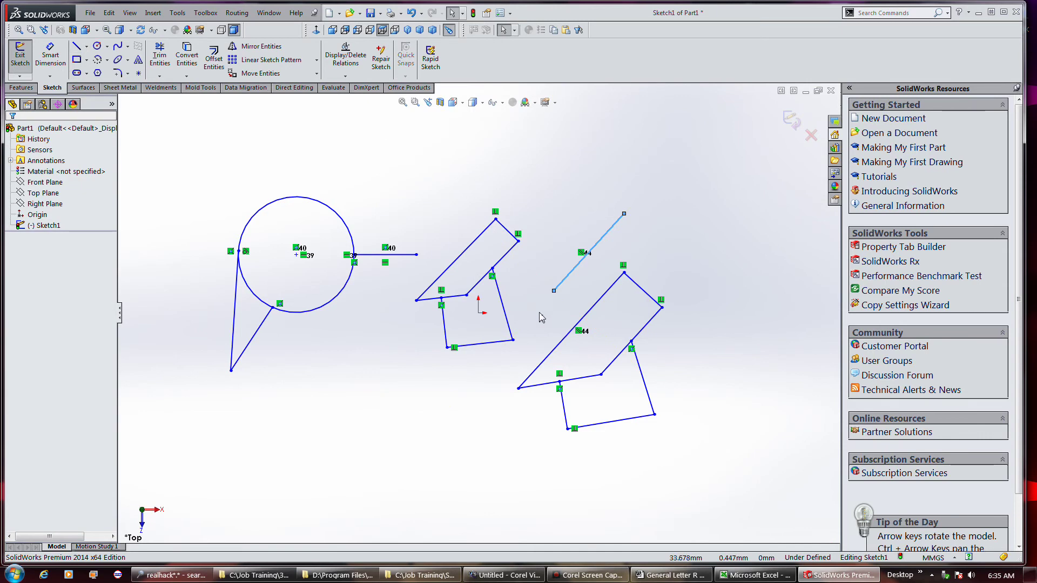
- Draw a three-line chain from the right profile's long side with perpendicular turns: about 31 mm out, a line parallel to that side, and about 48 mm
{"action": "left_click", "coordinate": [552, 349]}
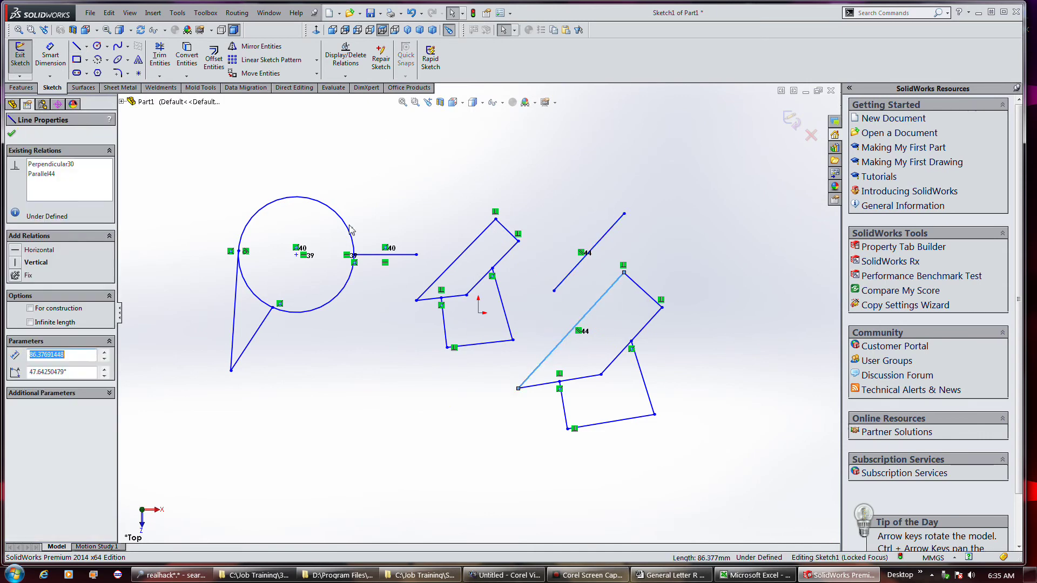
{"action": "left_click", "coordinate": [79, 47]}
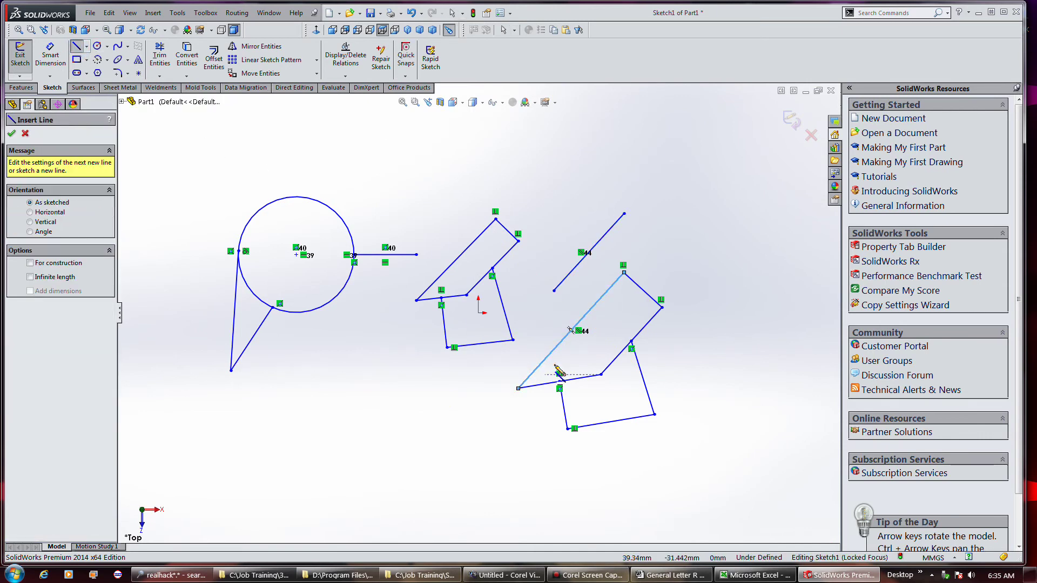
{"action": "left_click", "coordinate": [553, 350]}
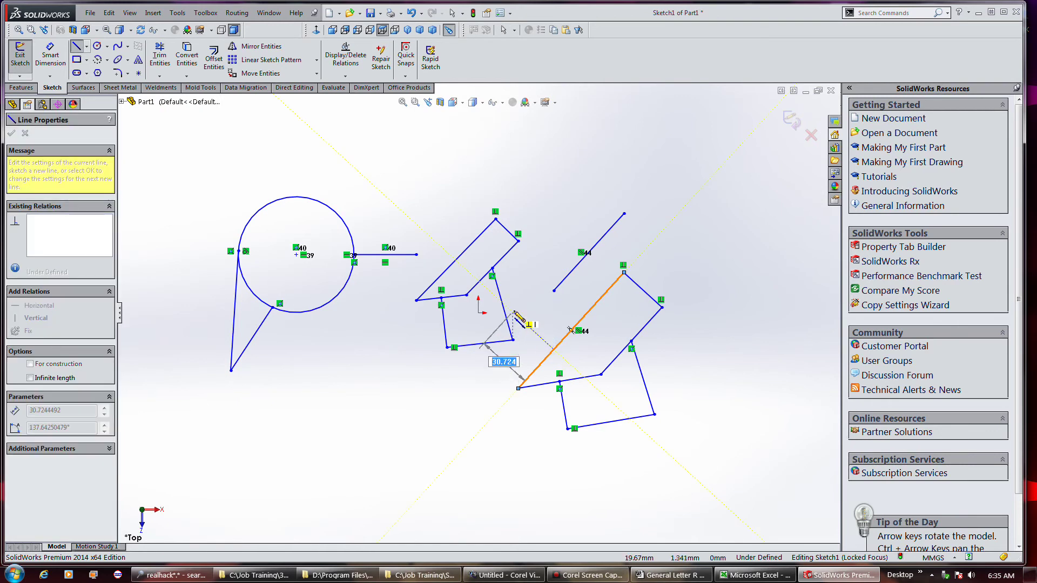
{"action": "left_click", "coordinate": [513, 312]}
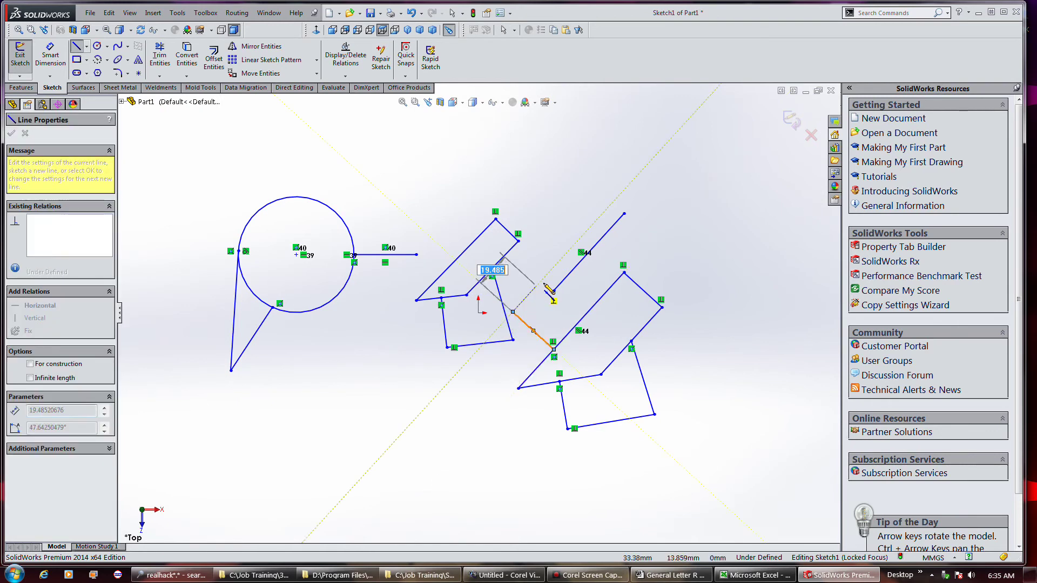
{"action": "left_click", "coordinate": [595, 223]}
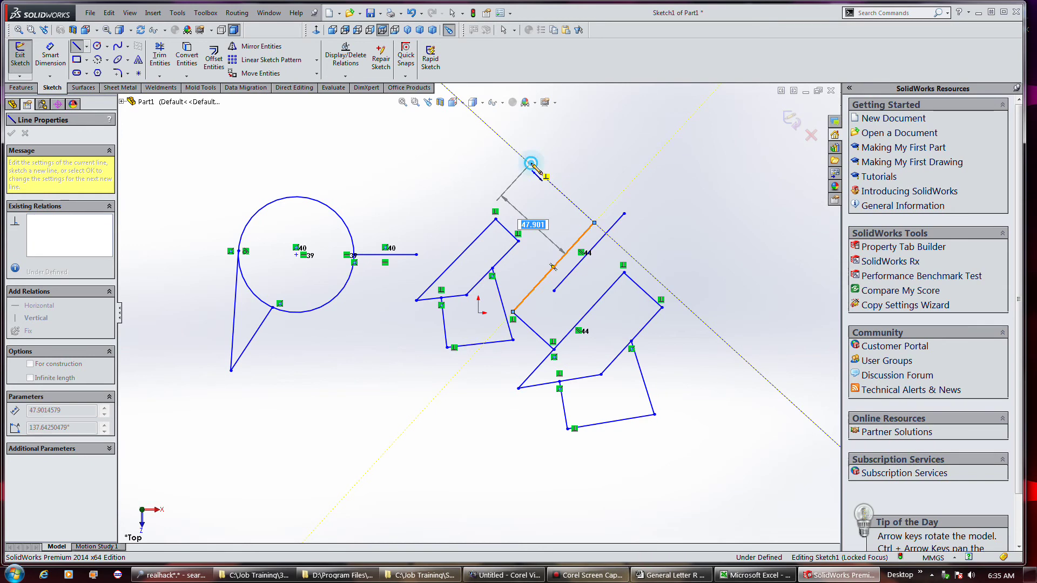
{"action": "left_click", "coordinate": [531, 164]}
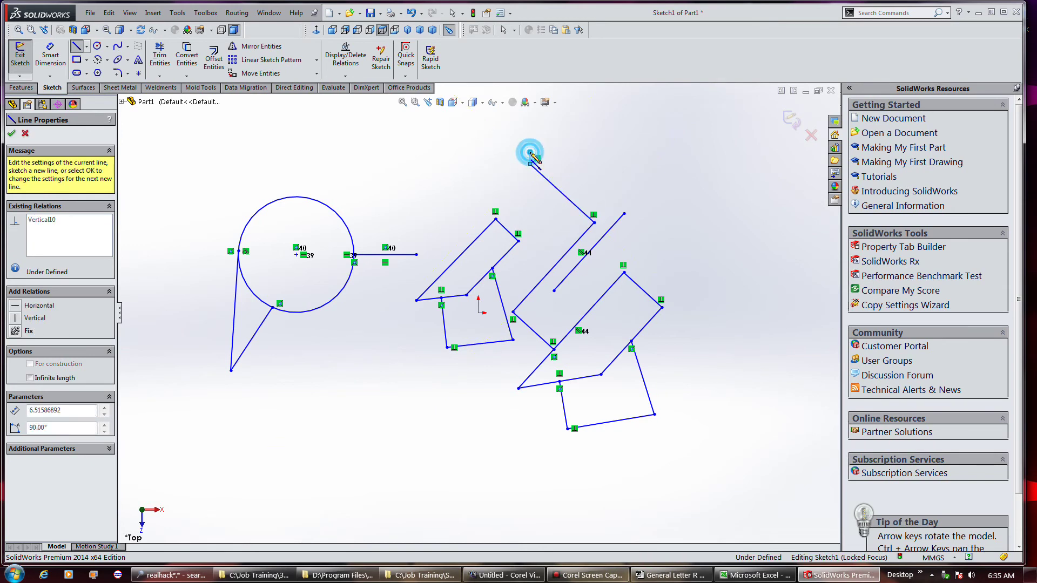
{"action": "double_click", "coordinate": [531, 163]}
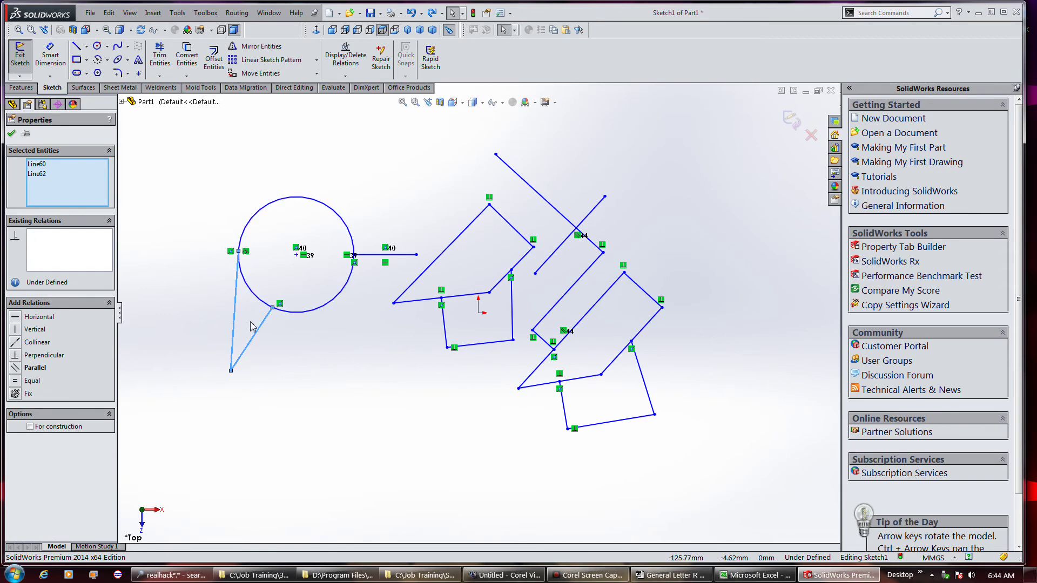
- Try a collinear relation and a parallel relation on the two lines meeting below the circle, undoing each one
{"action": "left_click_drag", "start_coordinate": [276, 356], "coordinate": [215, 334]}
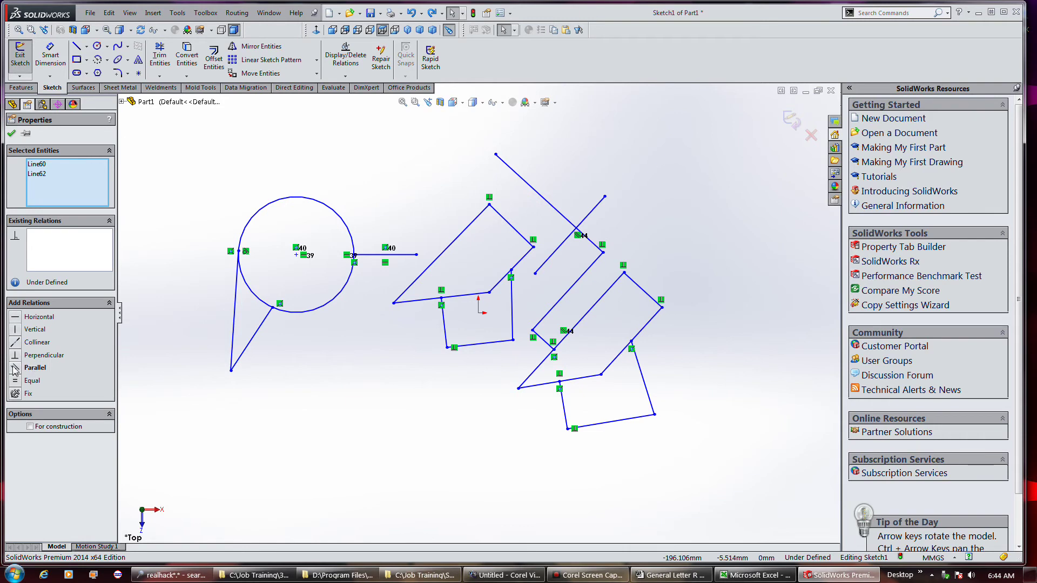
{"action": "left_click", "coordinate": [17, 344]}
{"action": "left_click", "coordinate": [412, 12]}
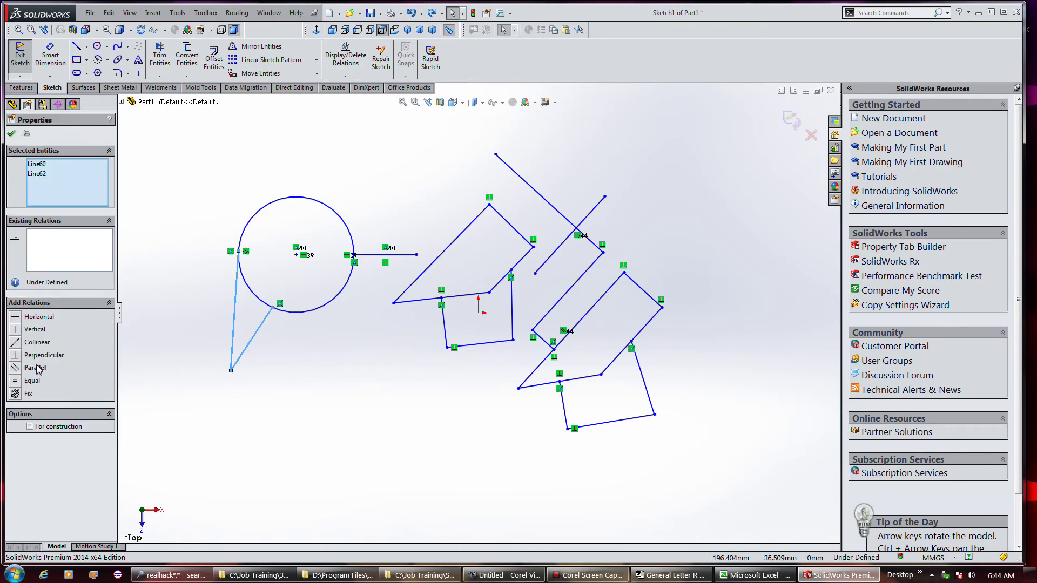
{"action": "left_click", "coordinate": [22, 369]}
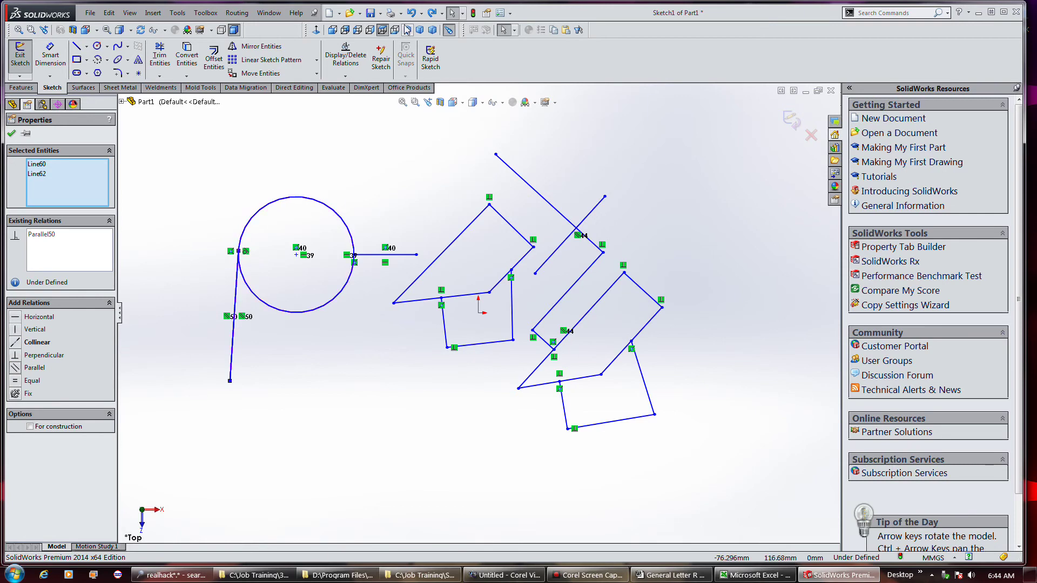
{"action": "left_click", "coordinate": [411, 15]}
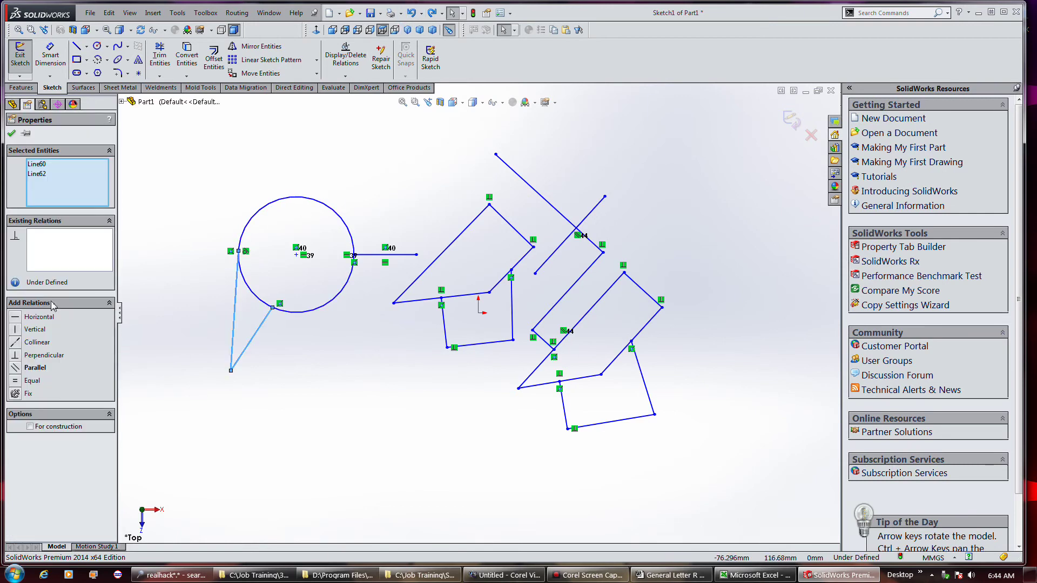
- Try an equal-length relation on the same two lines below the circle, undo it and clear the selection
{"action": "left_click", "coordinate": [17, 383]}
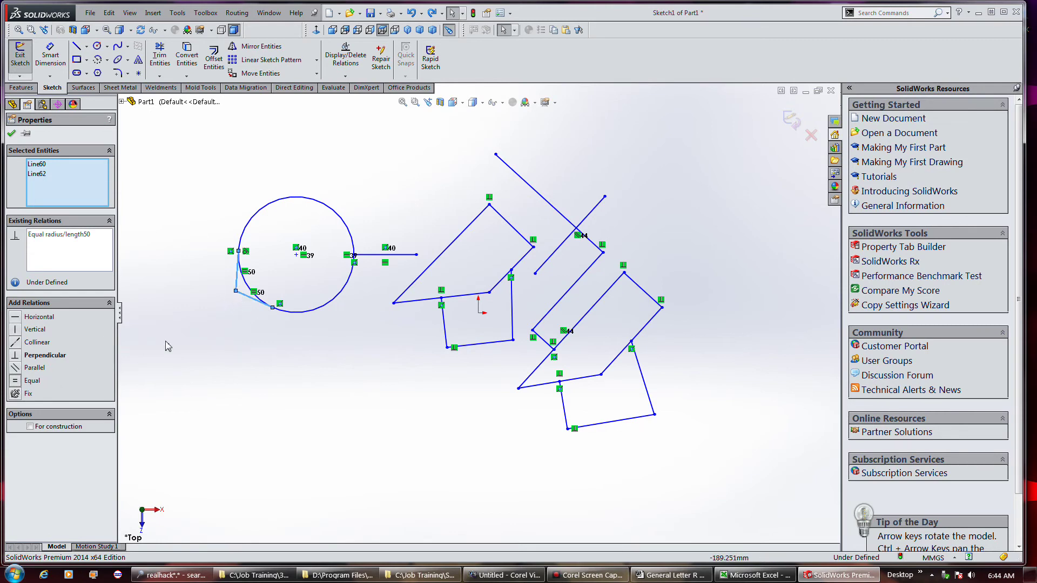
{"action": "left_click", "coordinate": [414, 15]}
{"action": "left_click", "coordinate": [190, 243]}
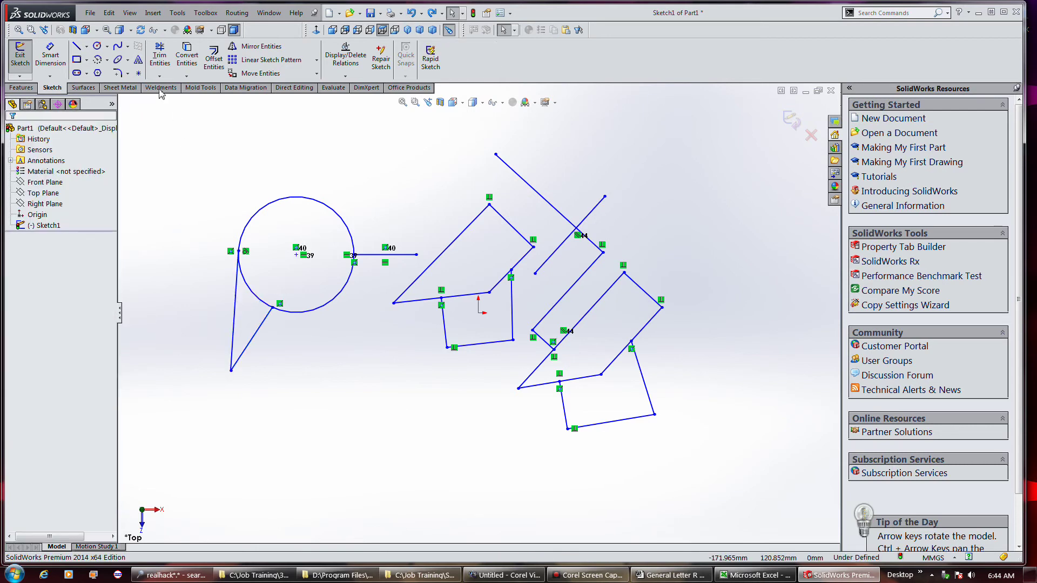
- Dimension the horizontal extent of the slanted line below the circle and set it to 53.054 mm
{"action": "left_click", "coordinate": [60, 61]}
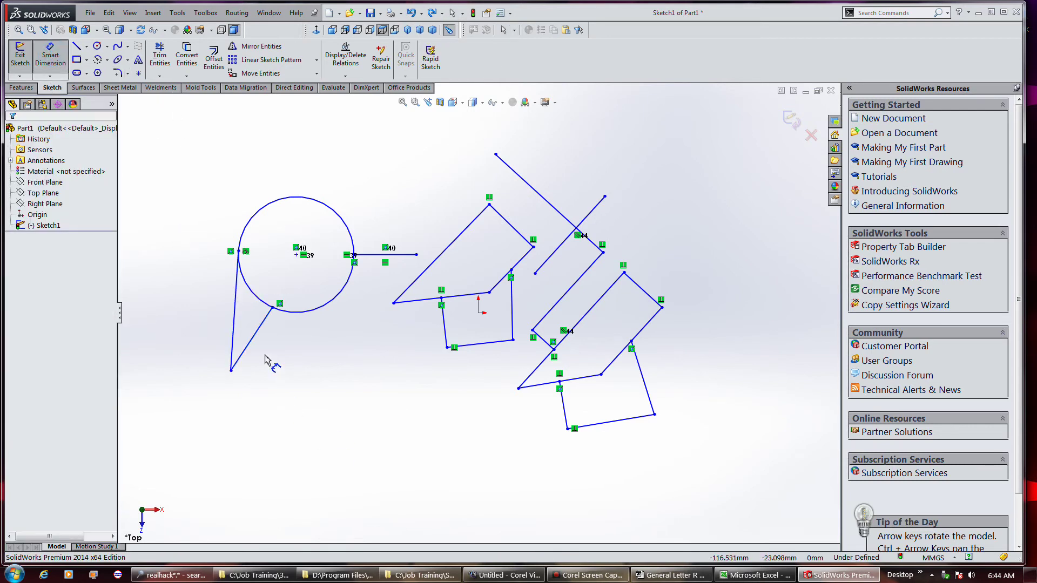
{"action": "left_click", "coordinate": [251, 350]}
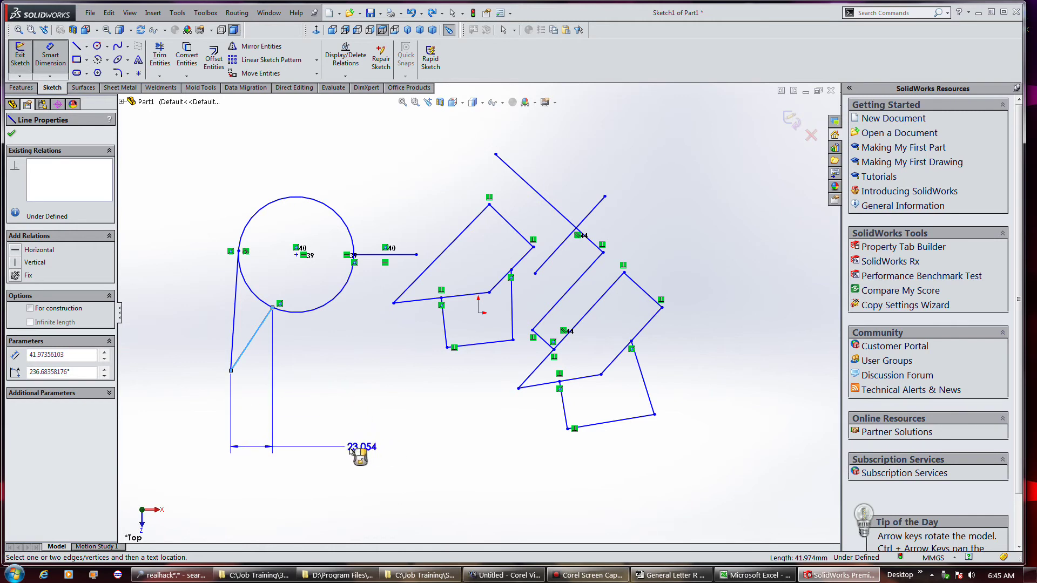
{"action": "left_click", "coordinate": [328, 451]}
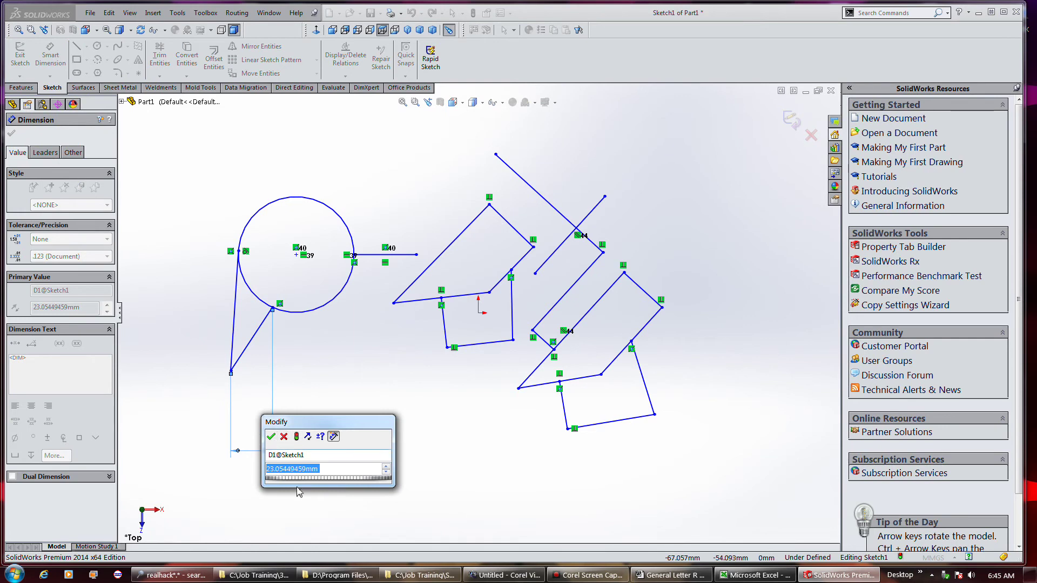
{"action": "left_click_drag", "start_coordinate": [306, 485], "coordinate": [324, 482]}
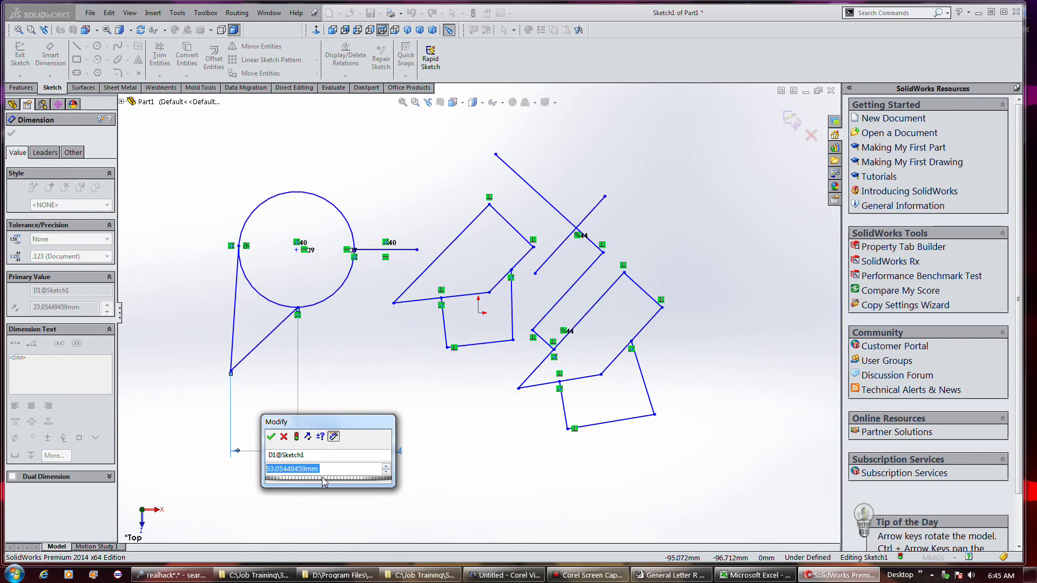
{"action": "left_click", "coordinate": [308, 437]}
{"action": "left_click", "coordinate": [308, 437]}
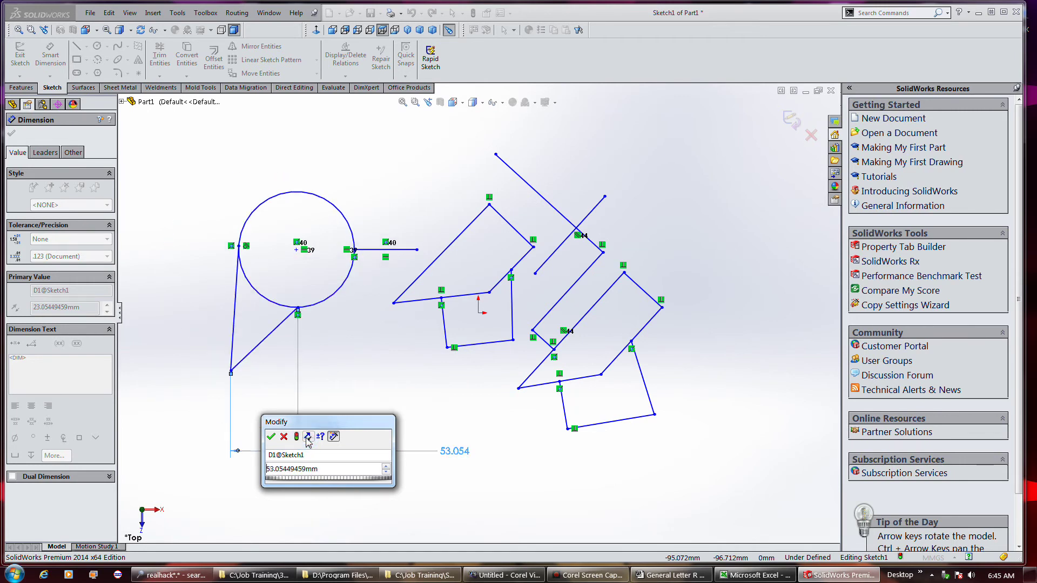
{"action": "left_click", "coordinate": [271, 436]}
{"action": "left_click", "coordinate": [433, 209]}
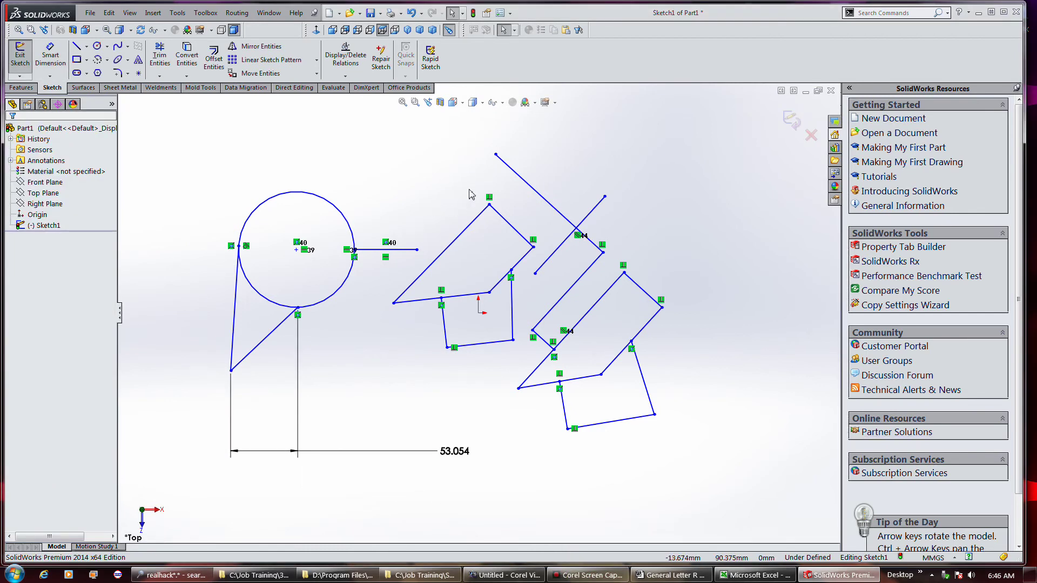
- Dimension the horizontal distance from the circle's centre to the upper free end of the long perpendicular line and set it to 180 mm
{"action": "left_click", "coordinate": [496, 156]}
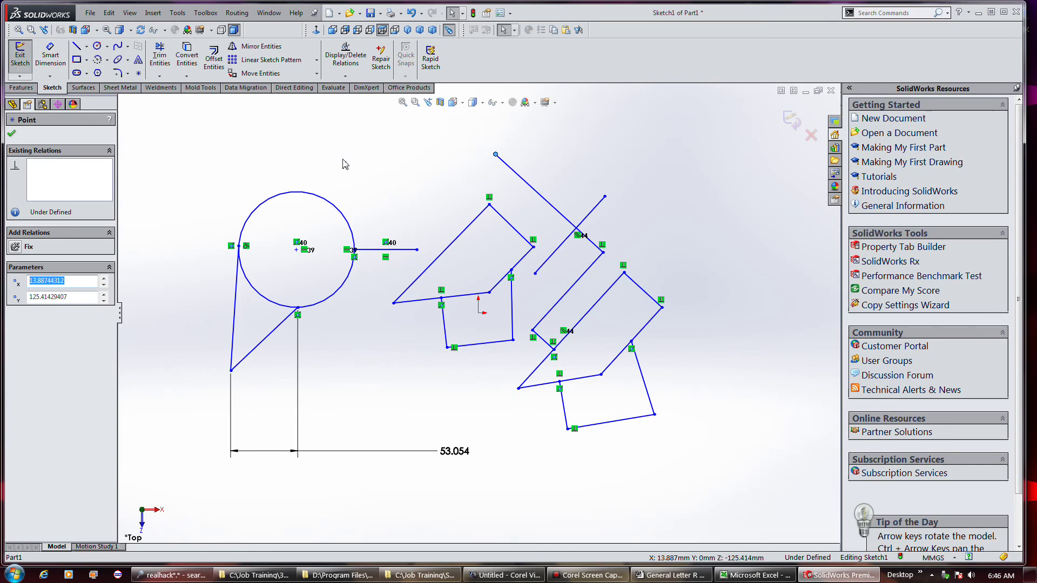
{"action": "left_click", "coordinate": [345, 193]}
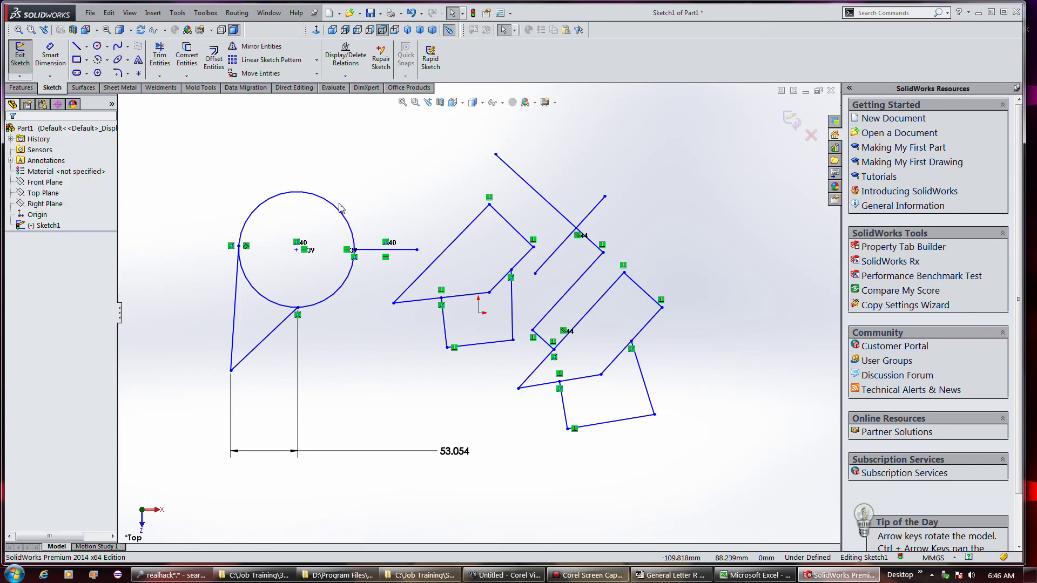
{"action": "left_click", "coordinate": [342, 216]}
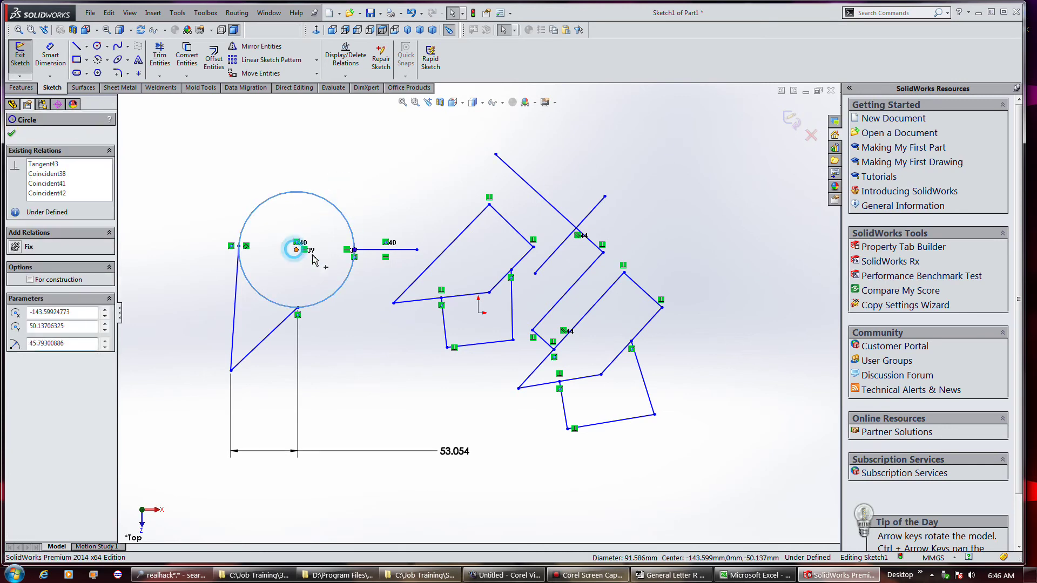
{"action": "left_click", "coordinate": [297, 249]}
{"action": "left_click", "coordinate": [57, 55]}
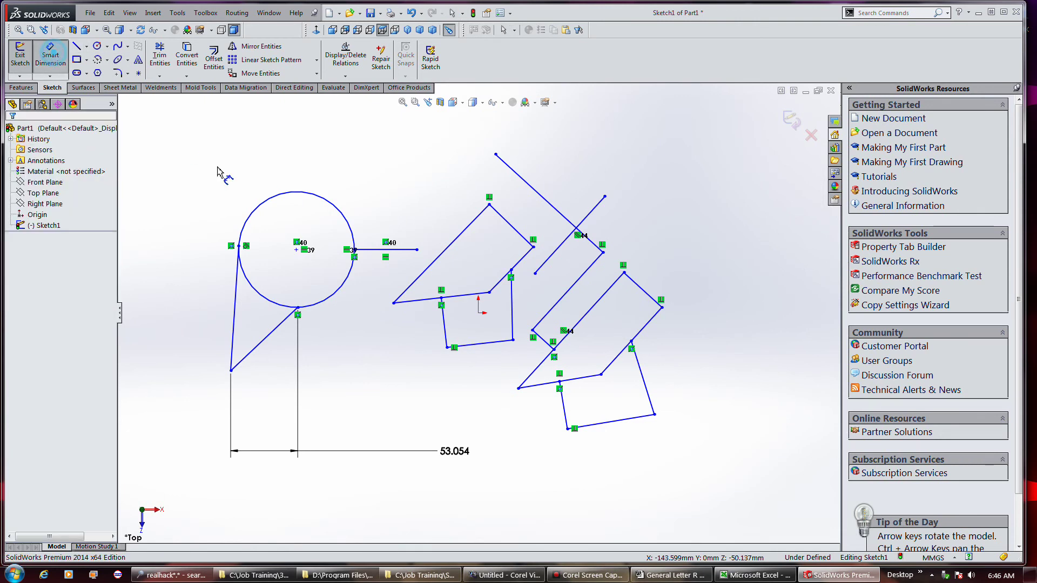
{"action": "left_click", "coordinate": [296, 251]}
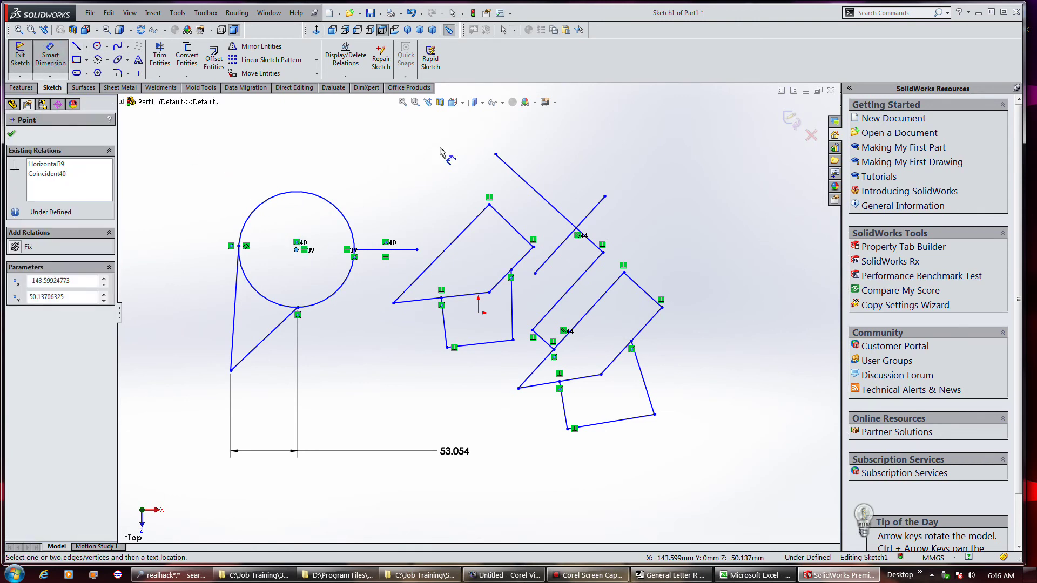
{"action": "left_click", "coordinate": [495, 155]}
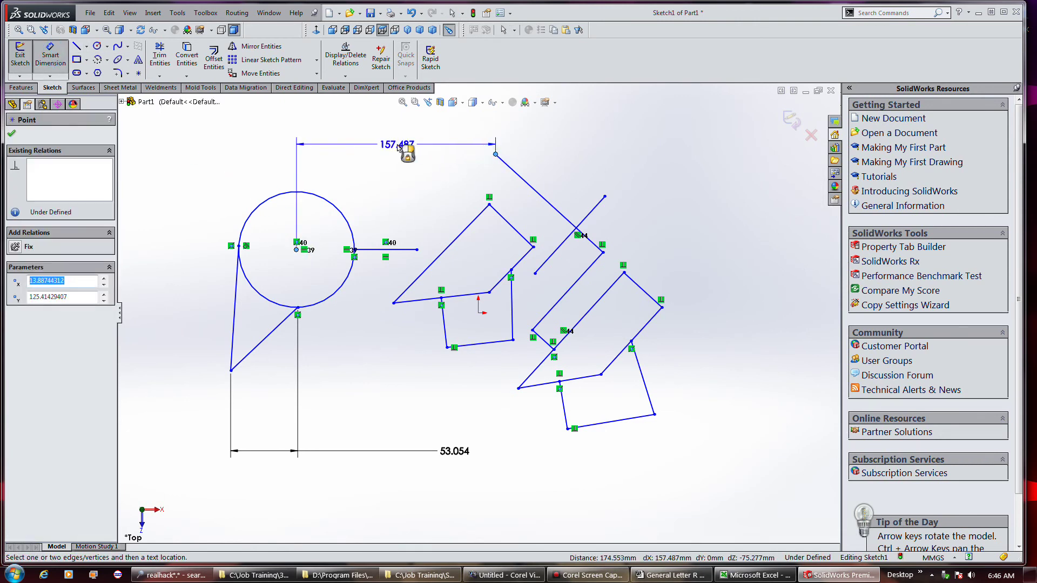
{"action": "left_click", "coordinate": [393, 158]}
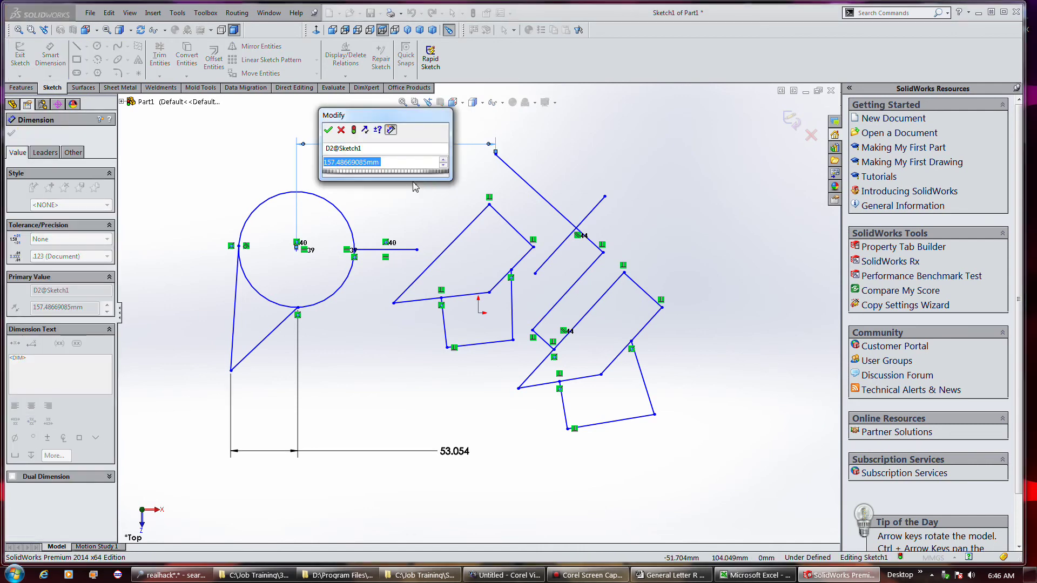
{"action": "type", "text": "180"}
{"action": "key", "text": "Return"}
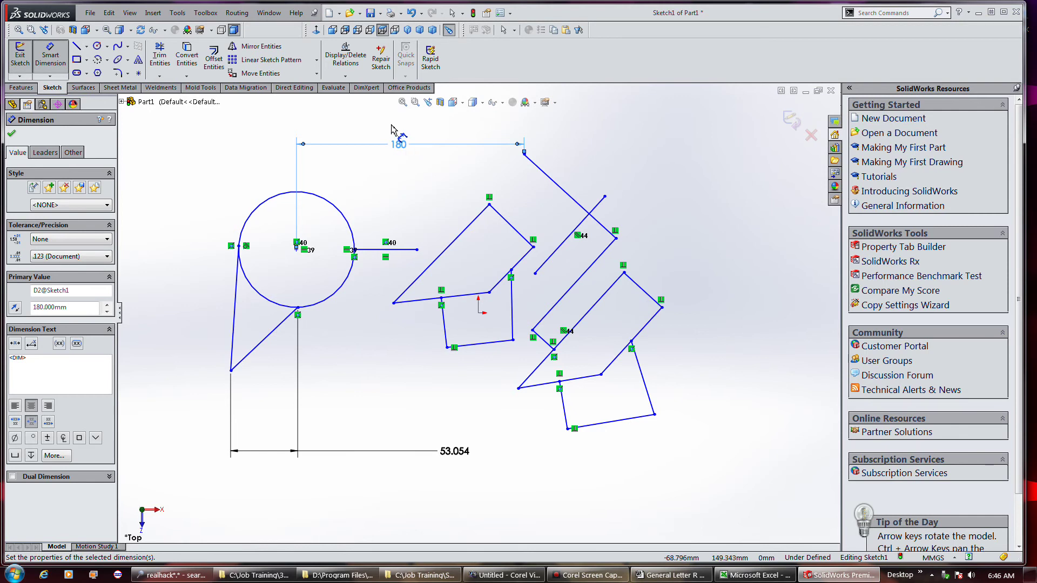
{"action": "left_click", "coordinate": [16, 136]}
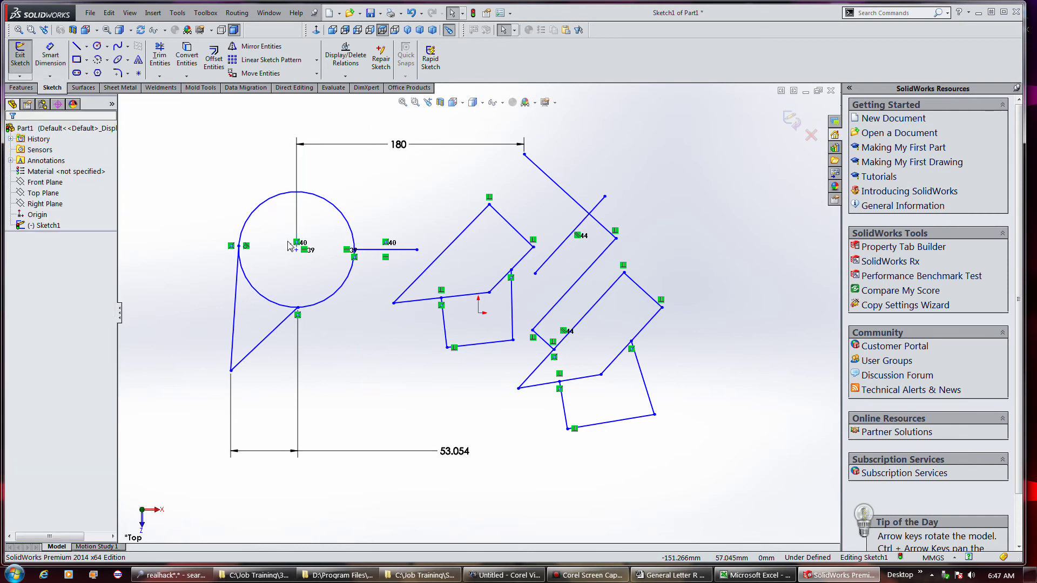
- Try to pull the 180 mm dimension's extension line away from the circle's centre
{"action": "left_click", "coordinate": [296, 225]}
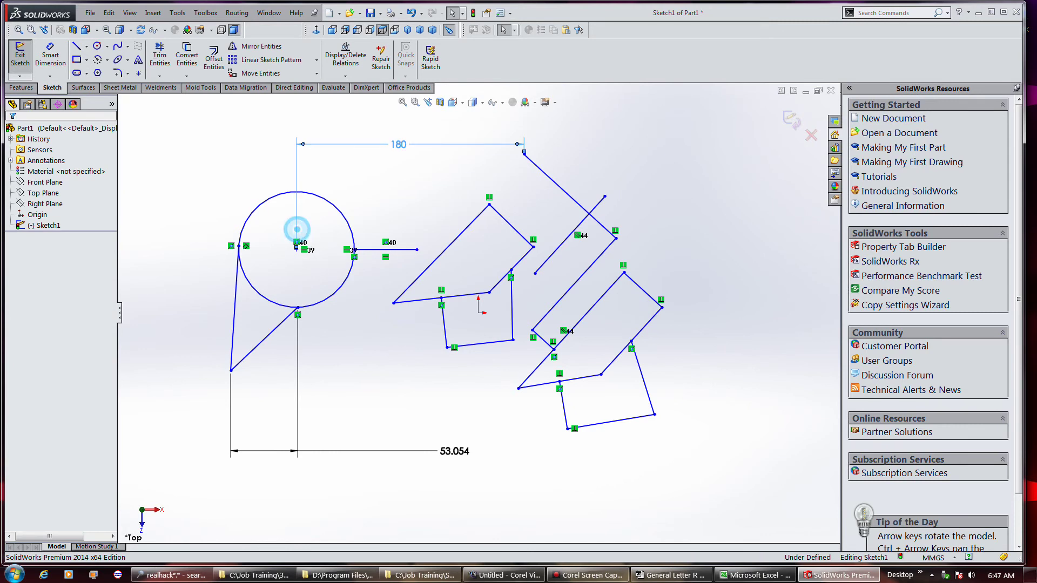
{"action": "mouse_move", "coordinate": [296, 252]}
{"action": "left_mouse_down"}
{"action": "mouse_move", "coordinate": [268, 249]}
{"action": "mouse_move", "coordinate": [296, 250]}
{"action": "left_mouse_up"}
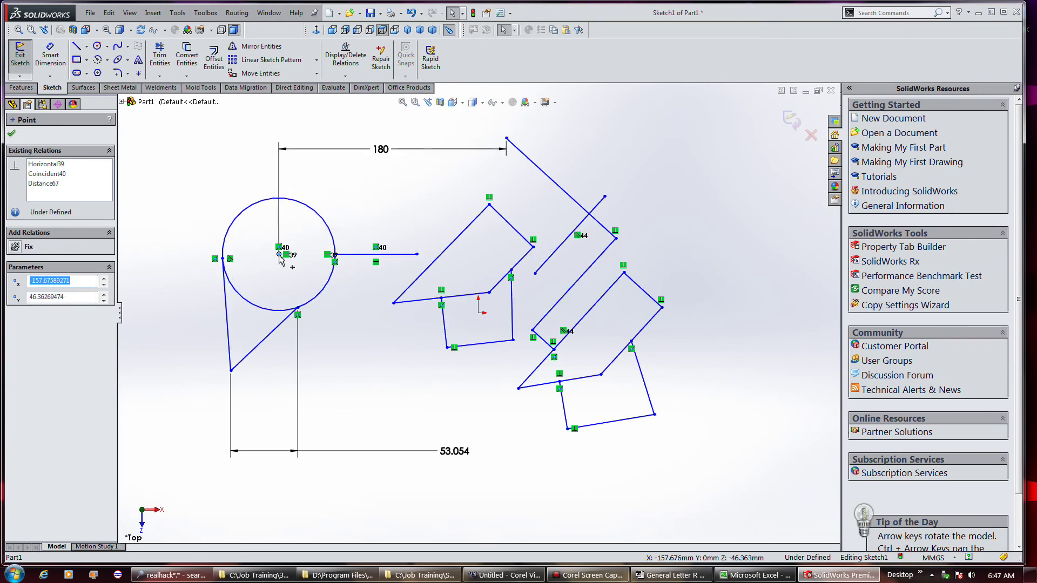
{"action": "left_click", "coordinate": [297, 217]}
{"action": "mouse_move", "coordinate": [297, 220]}
{"action": "left_mouse_down"}
{"action": "mouse_move", "coordinate": [287, 223]}
{"action": "mouse_move", "coordinate": [303, 223]}
{"action": "left_mouse_up"}
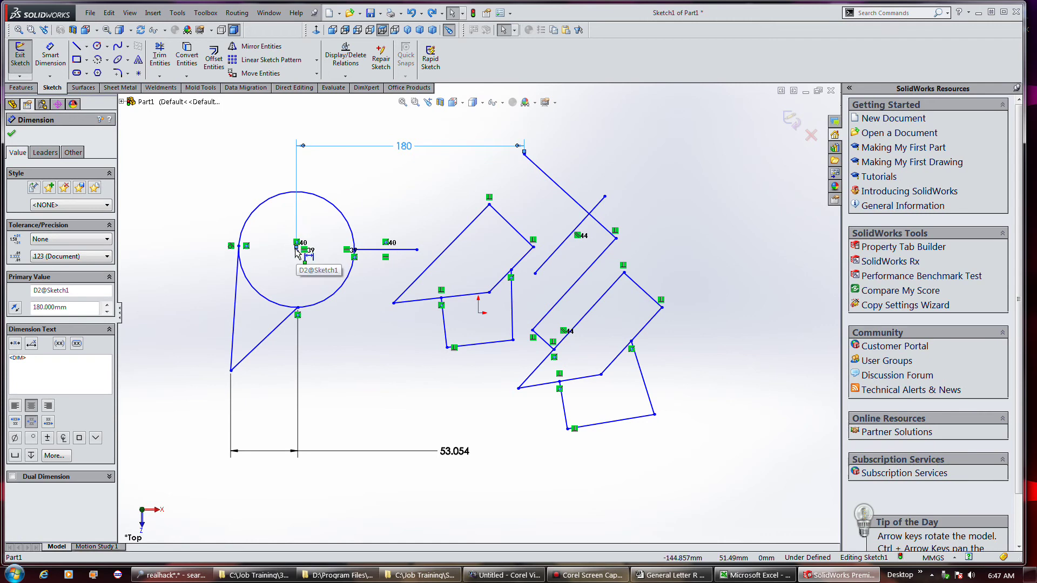
{"action": "left_click_drag", "start_coordinate": [296, 256], "coordinate": [296, 258]}
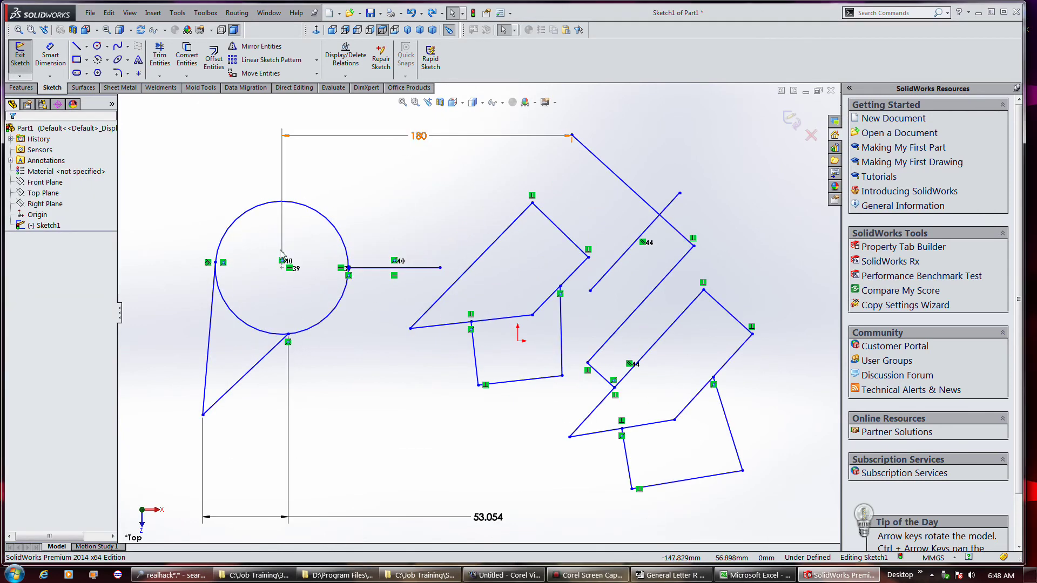
- Reattach the 180 mm dimension from the circle's centre to the tangent point on the circle's left side, and set it to 200 mm
{"action": "left_click", "coordinate": [280, 251]}
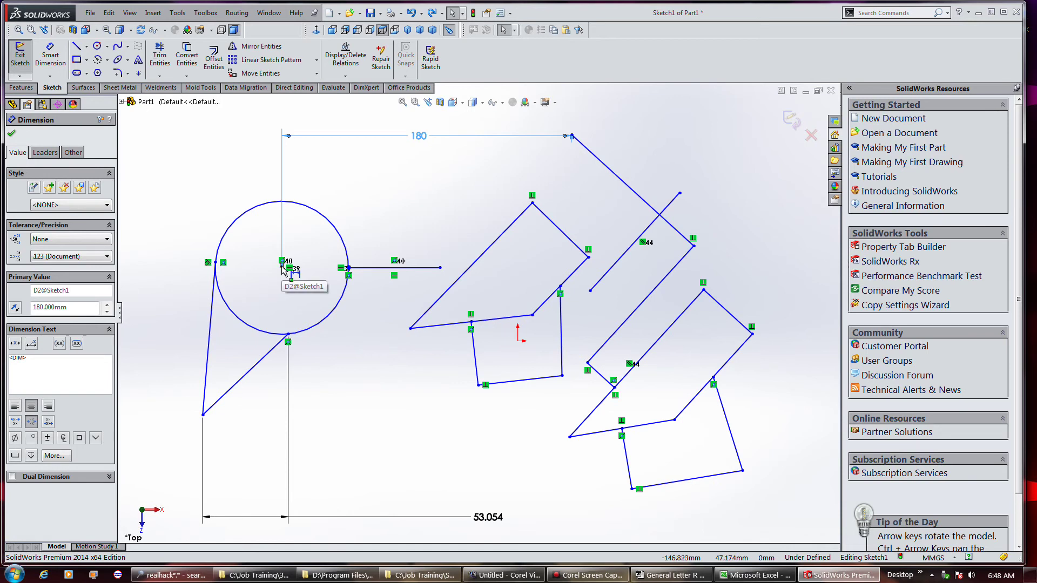
{"action": "left_click_drag", "start_coordinate": [282, 269], "coordinate": [219, 267]}
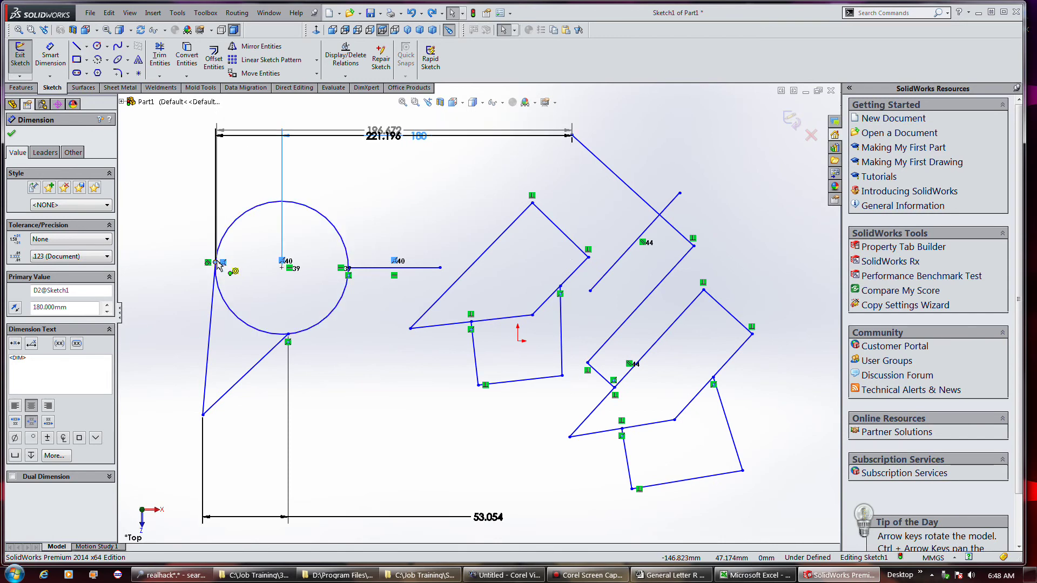
{"action": "left_click_drag", "start_coordinate": [218, 264], "coordinate": [317, 246]}
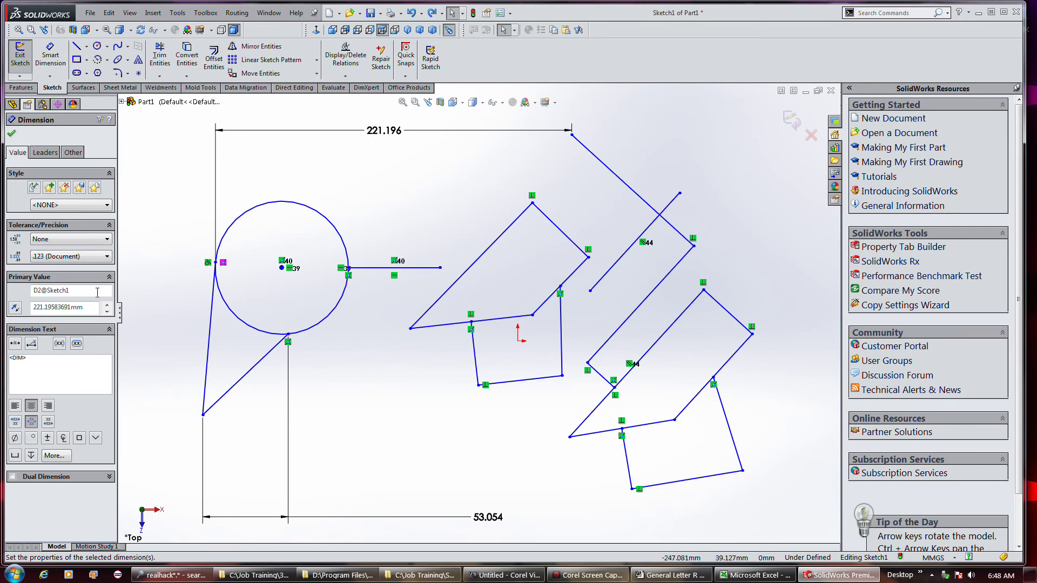
{"action": "double_click", "coordinate": [87, 306]}
{"action": "type", "text": "200"}
{"action": "key", "text": "Return"}
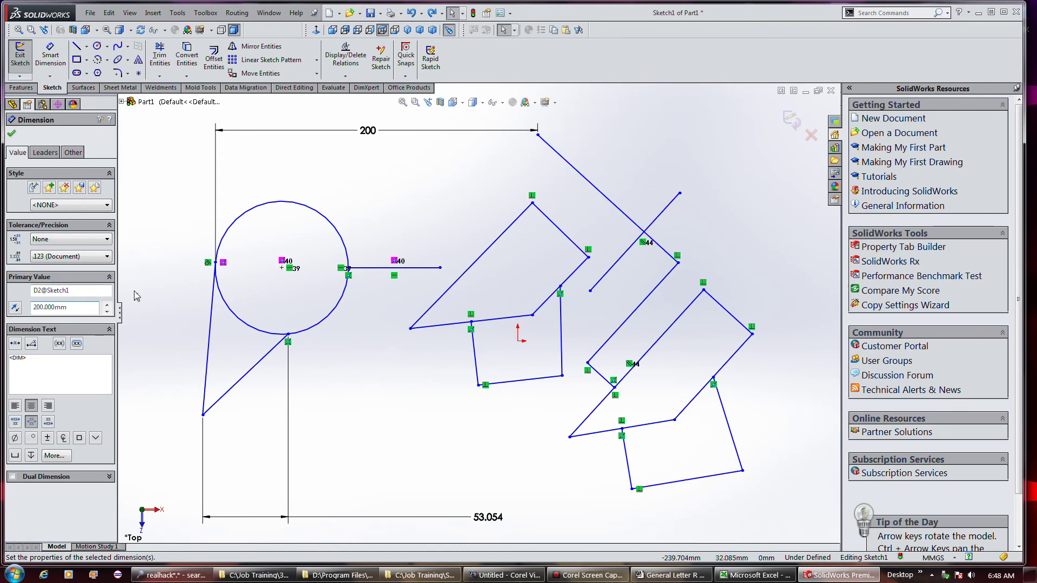
{"action": "left_click", "coordinate": [291, 165]}
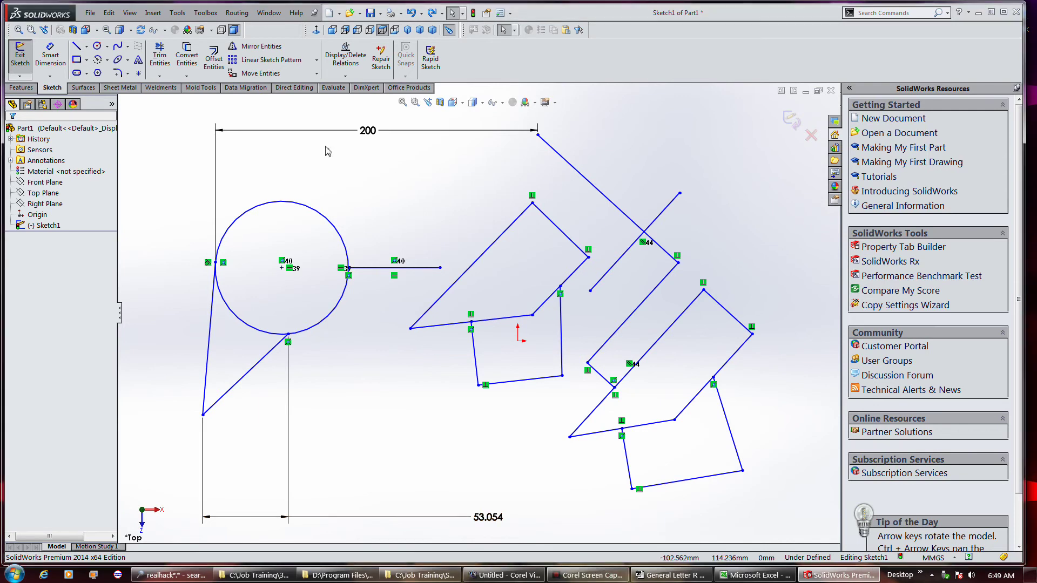
- Add a diameter dimension to the circle, keeping its current size
{"action": "left_click", "coordinate": [50, 54]}
{"action": "left_click", "coordinate": [307, 208]}
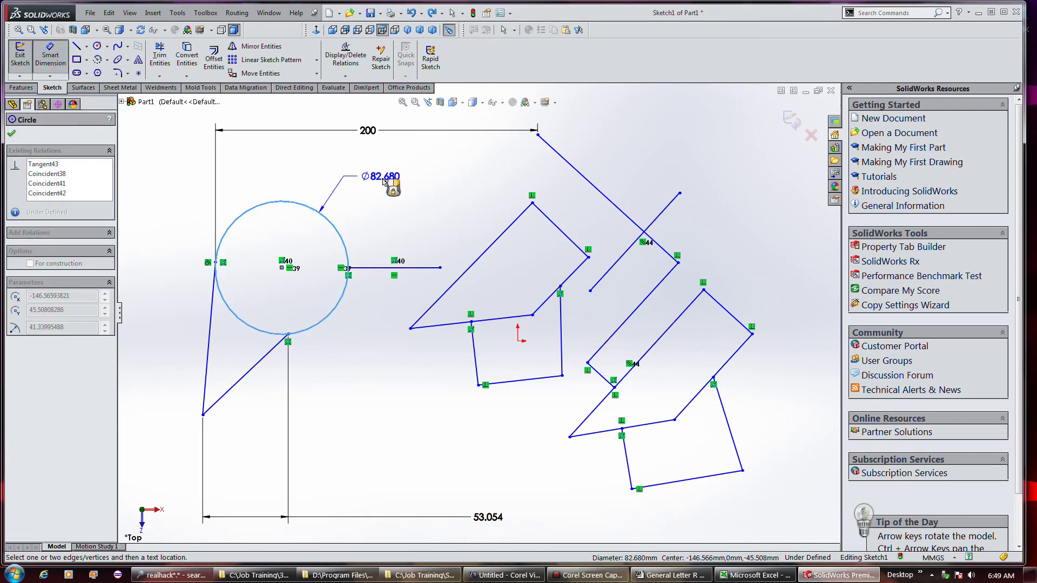
{"action": "left_click", "coordinate": [385, 211]}
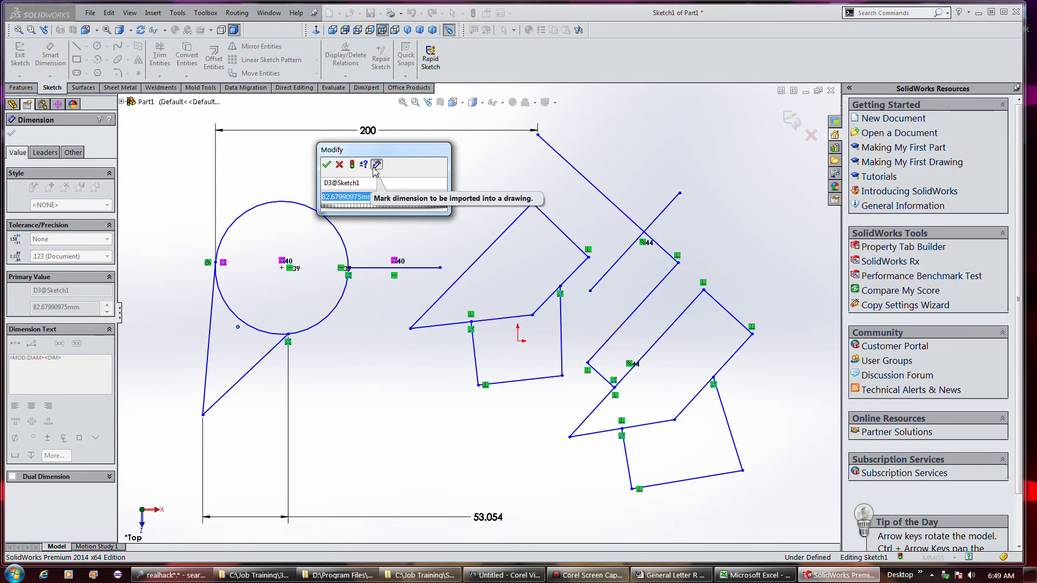
{"action": "left_click", "coordinate": [328, 168]}
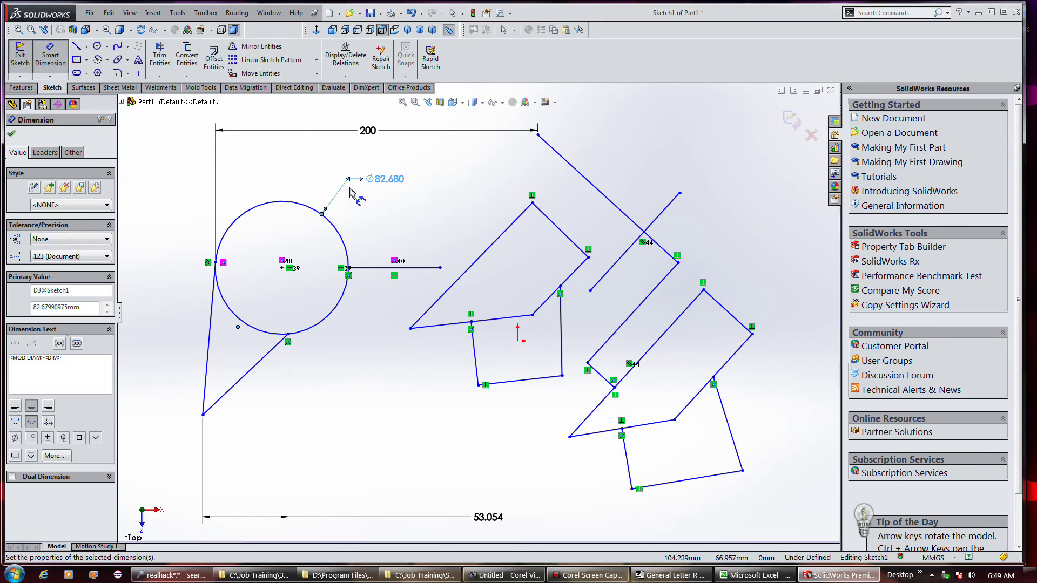
- Display the circle's diameter dimension as a radius and switch it back to a diameter
{"action": "right_click", "coordinate": [368, 182]}
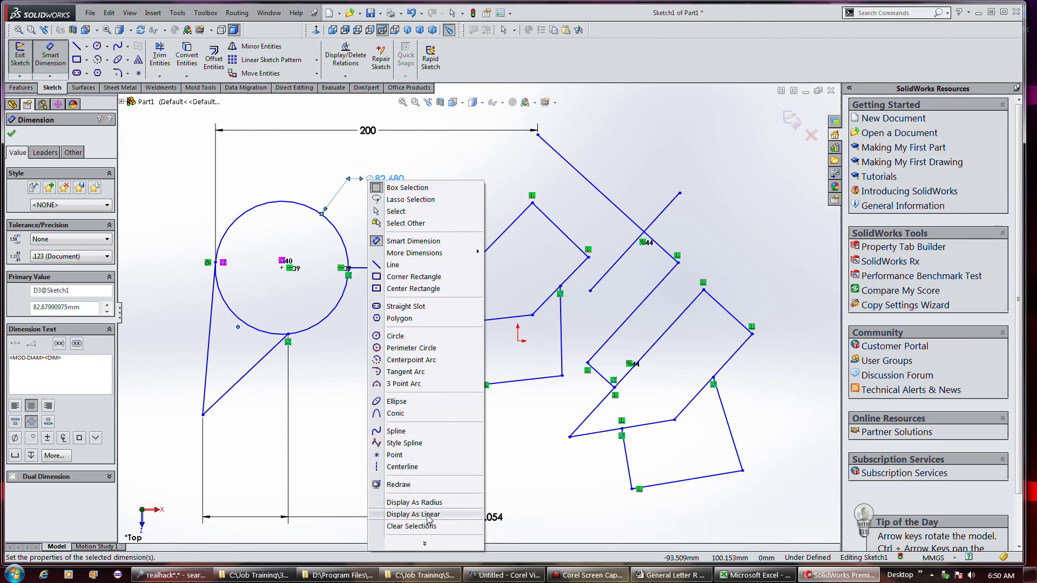
{"action": "left_click", "coordinate": [424, 543]}
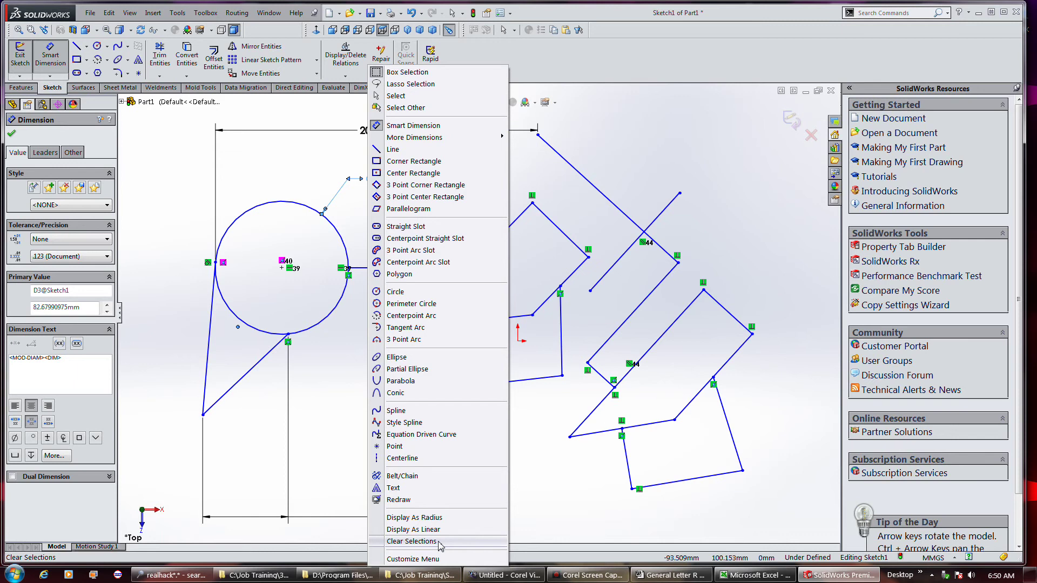
{"action": "left_click", "coordinate": [438, 519]}
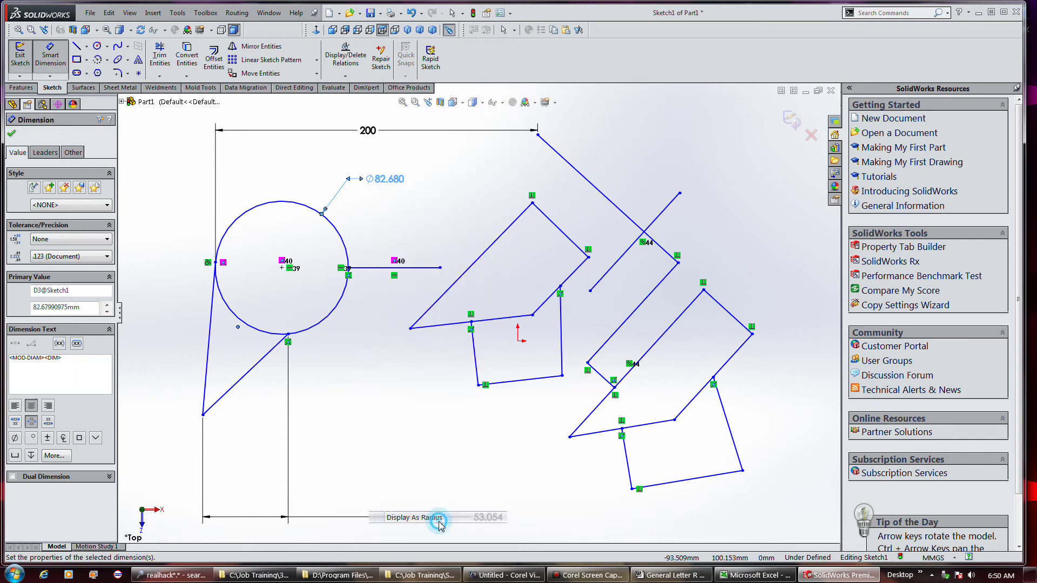
{"action": "right_click", "coordinate": [380, 180]}
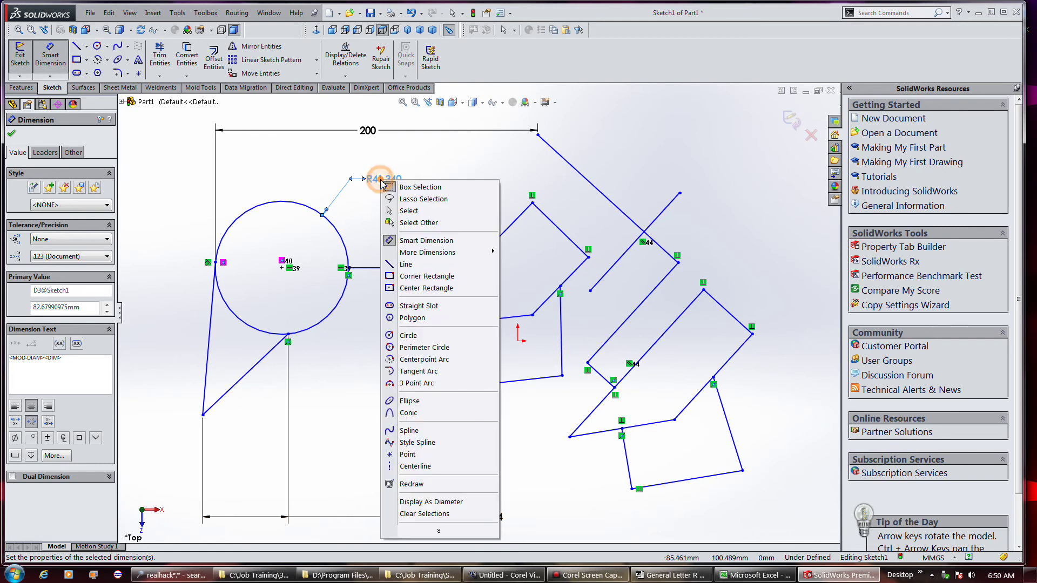
{"action": "left_click", "coordinate": [470, 503]}
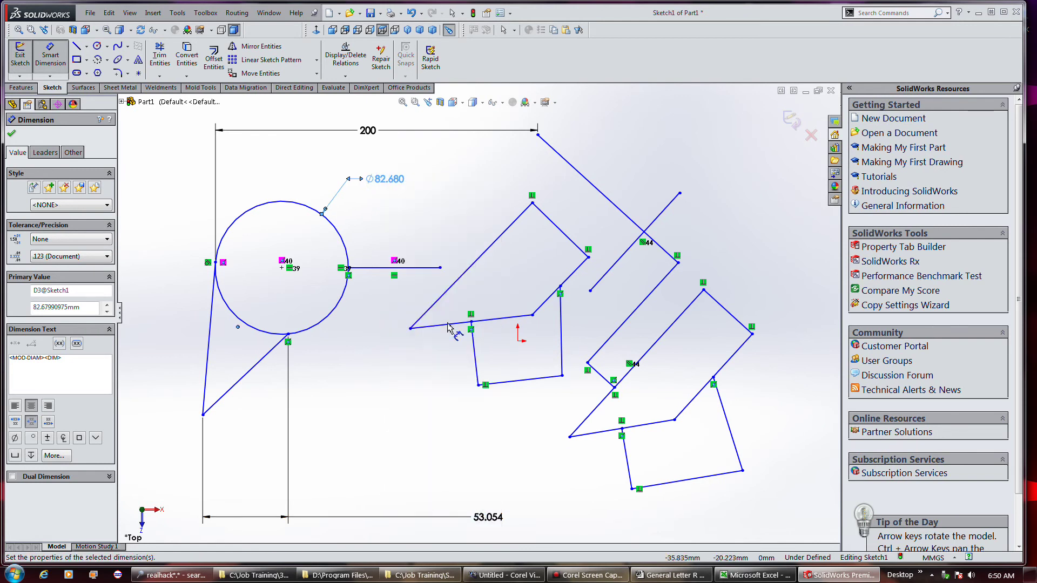
- Display the circle's diameter dimension as linear and return it to the diameter leader style
{"action": "right_click", "coordinate": [394, 182]}
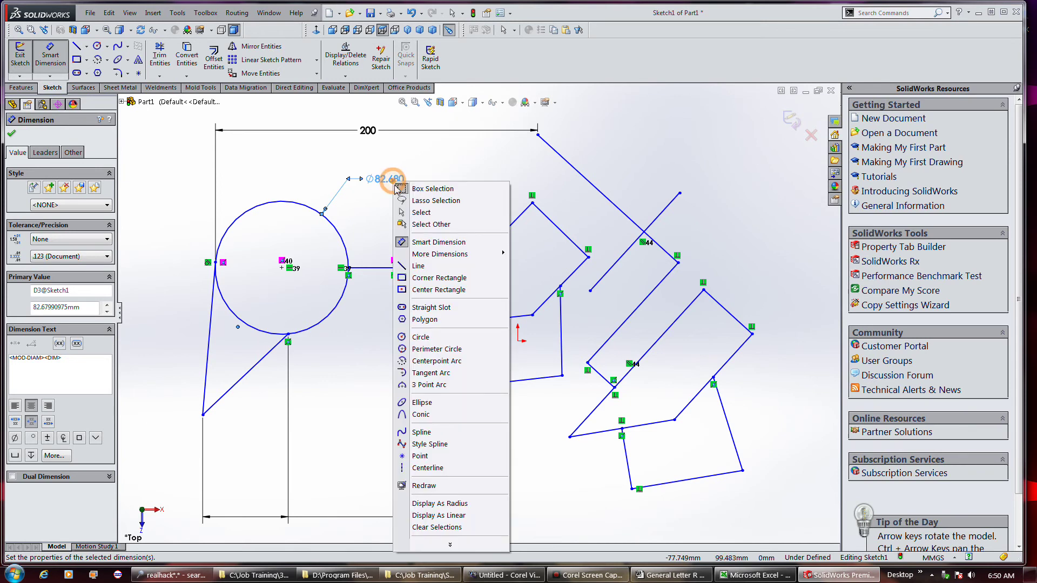
{"action": "left_click", "coordinate": [463, 515]}
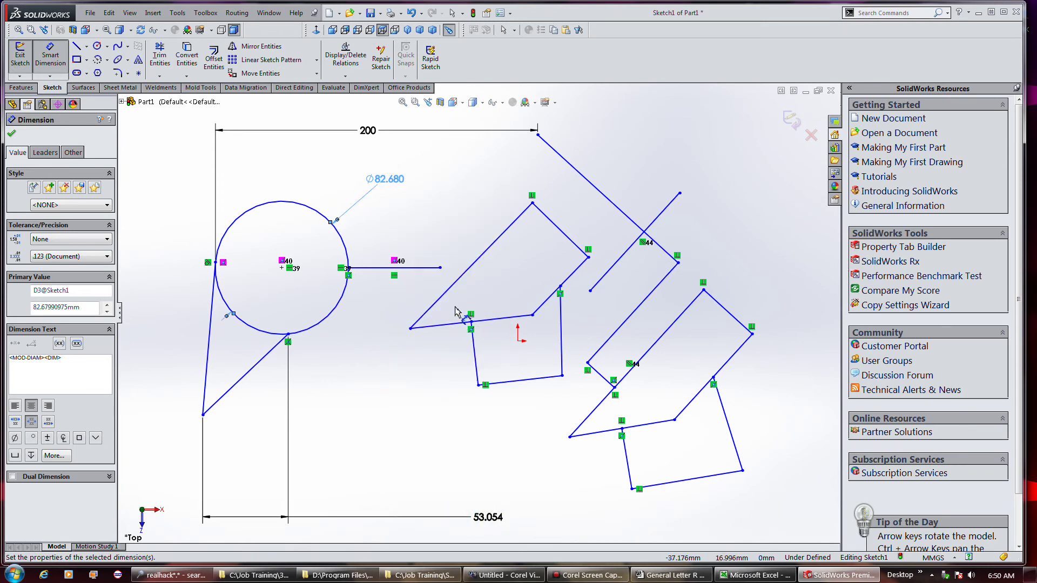
{"action": "right_click", "coordinate": [394, 184]}
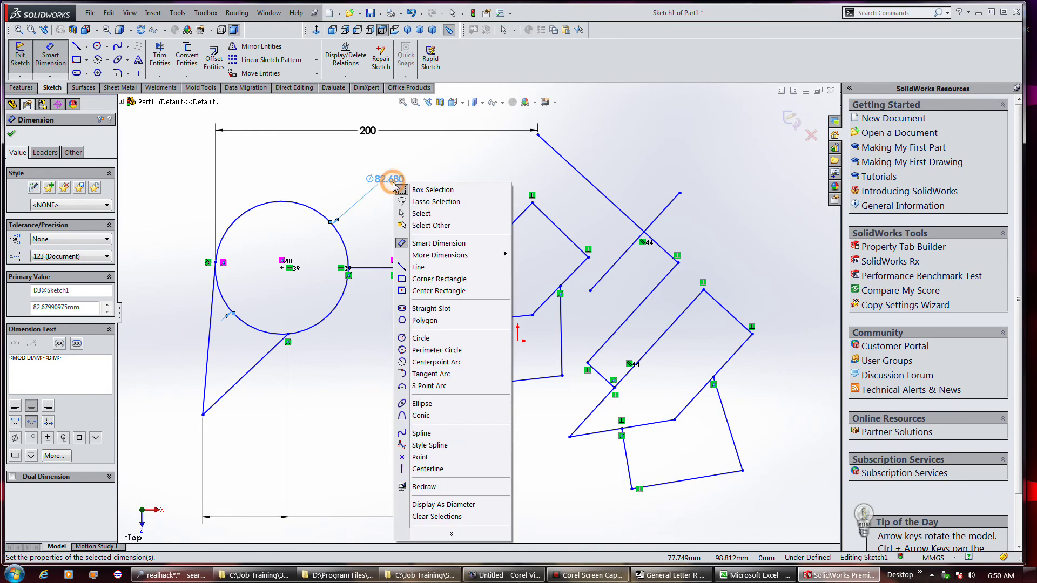
{"action": "left_click", "coordinate": [463, 506]}
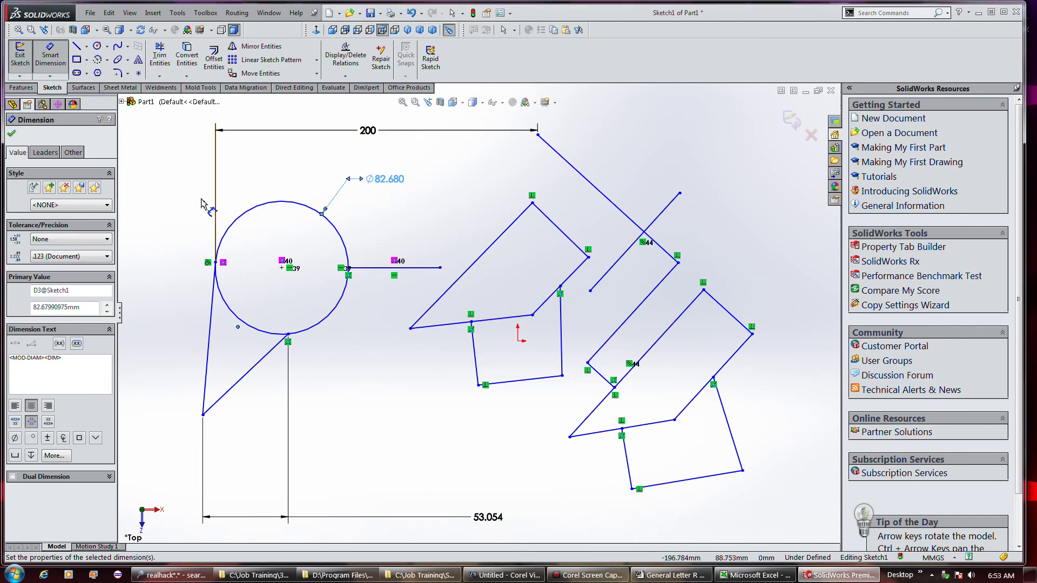
- Sketch a single slanted line about 39 mm long to the right of the circle's diameter dimension
{"action": "left_click", "coordinate": [77, 47]}
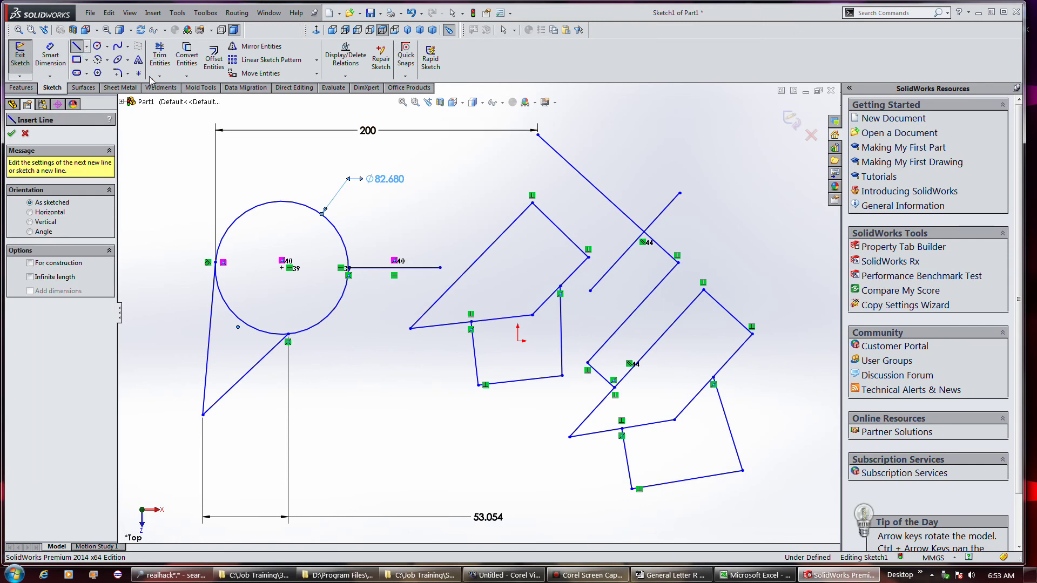
{"action": "left_click", "coordinate": [430, 211]}
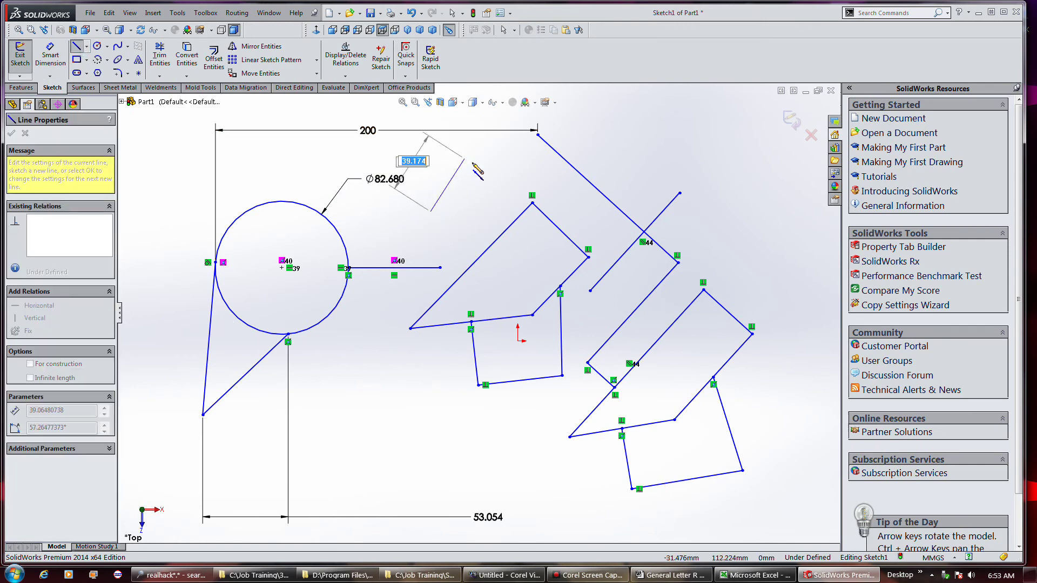
{"action": "double_click", "coordinate": [471, 162]}
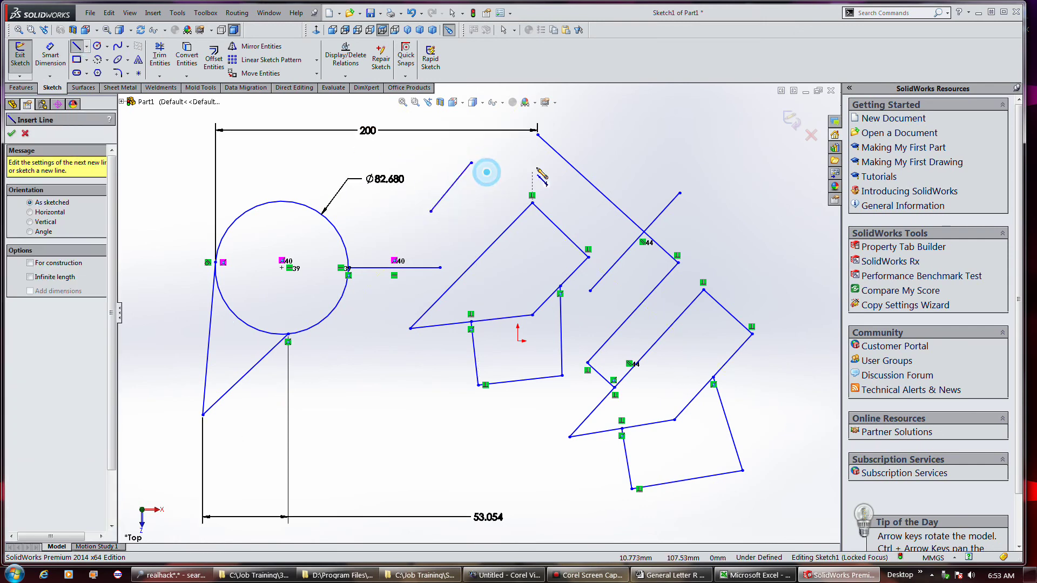
- Turn off on-screen numeric input and sketch a chain of three perpendicular lines crossing the upper end of the long diagonal line
{"action": "right_click", "coordinate": [485, 182]}
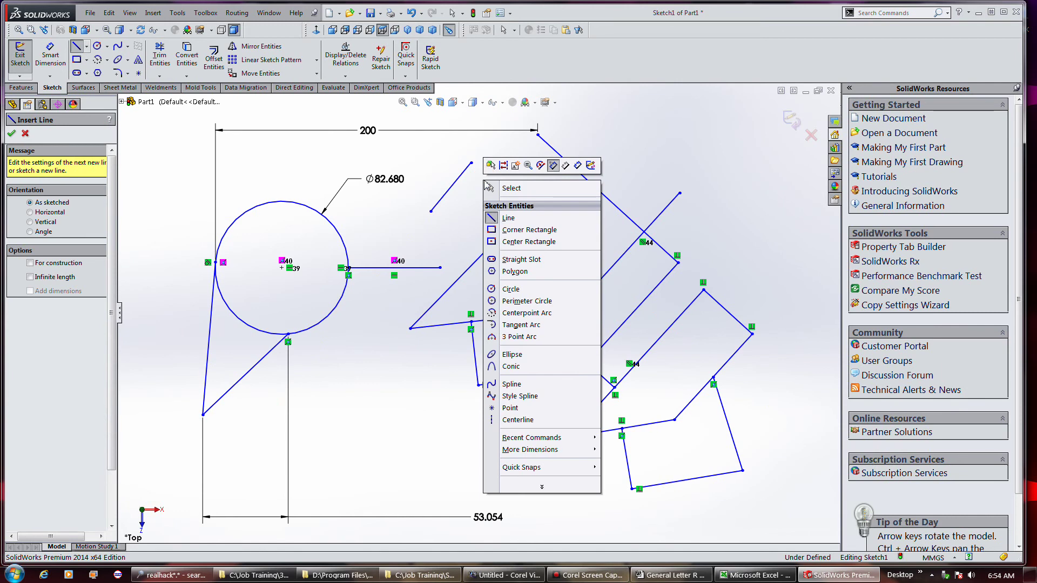
{"action": "left_click", "coordinate": [552, 166]}
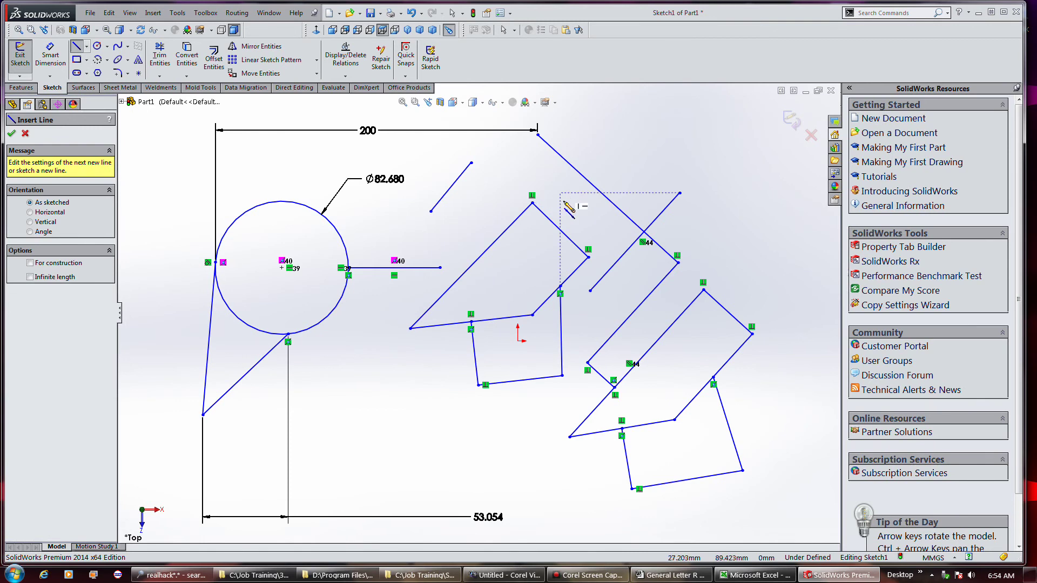
{"action": "left_click", "coordinate": [566, 203]}
{"action": "left_click", "coordinate": [638, 129]}
{"action": "left_click", "coordinate": [667, 156]}
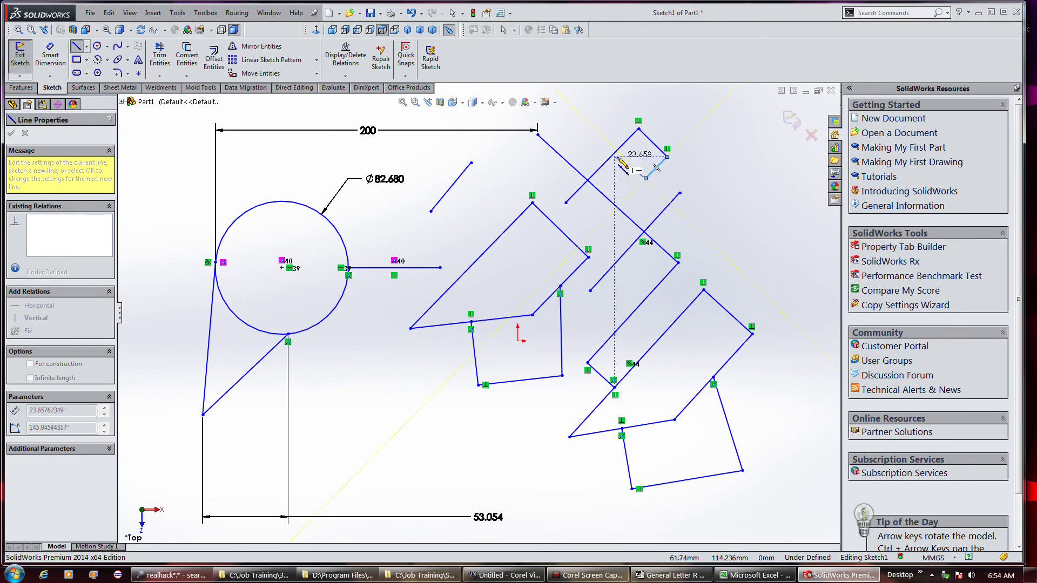
{"action": "key", "text": "Escape"}
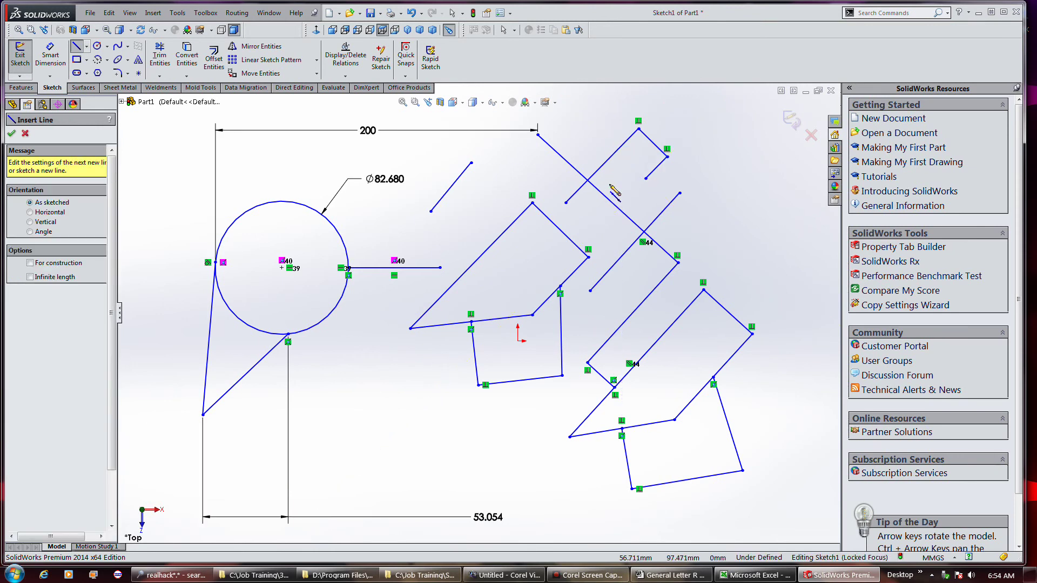
- Turn on-screen numeric input back on and sketch two connected perpendicular lines just below the origin
{"action": "right_click", "coordinate": [614, 186]}
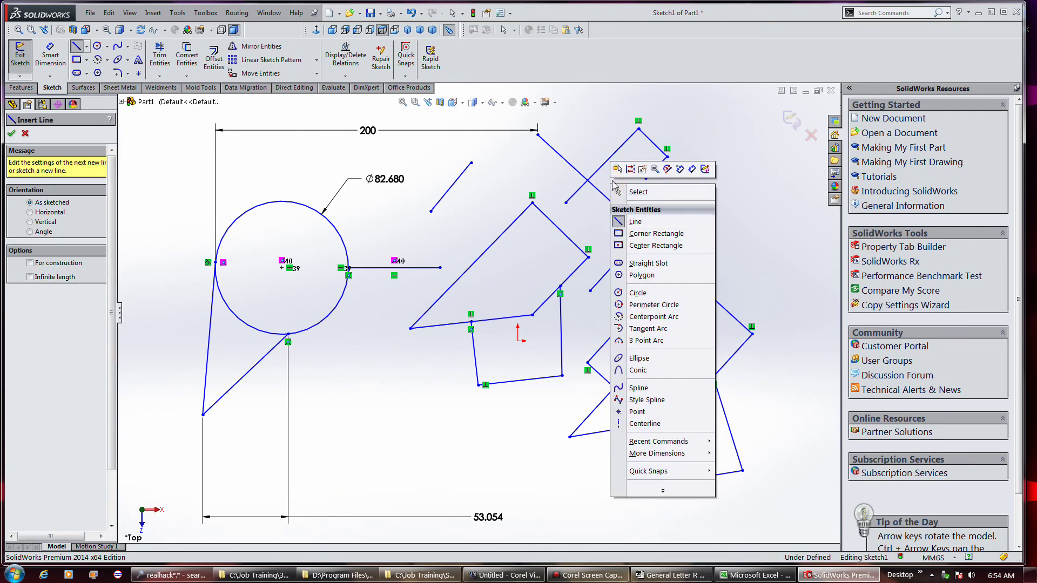
{"action": "left_click", "coordinate": [679, 169]}
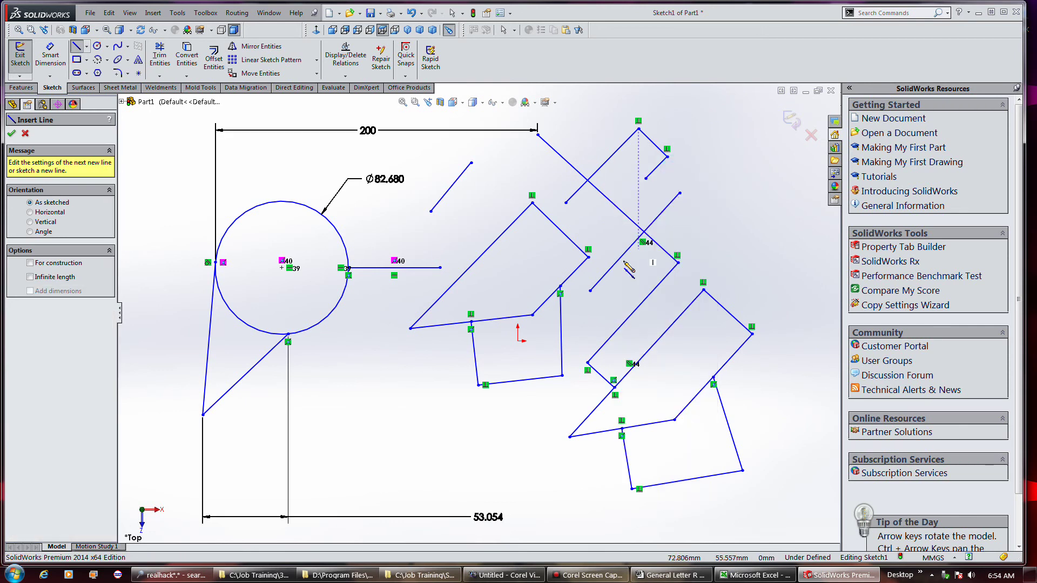
{"action": "left_click", "coordinate": [423, 427]}
{"action": "left_click", "coordinate": [498, 345]}
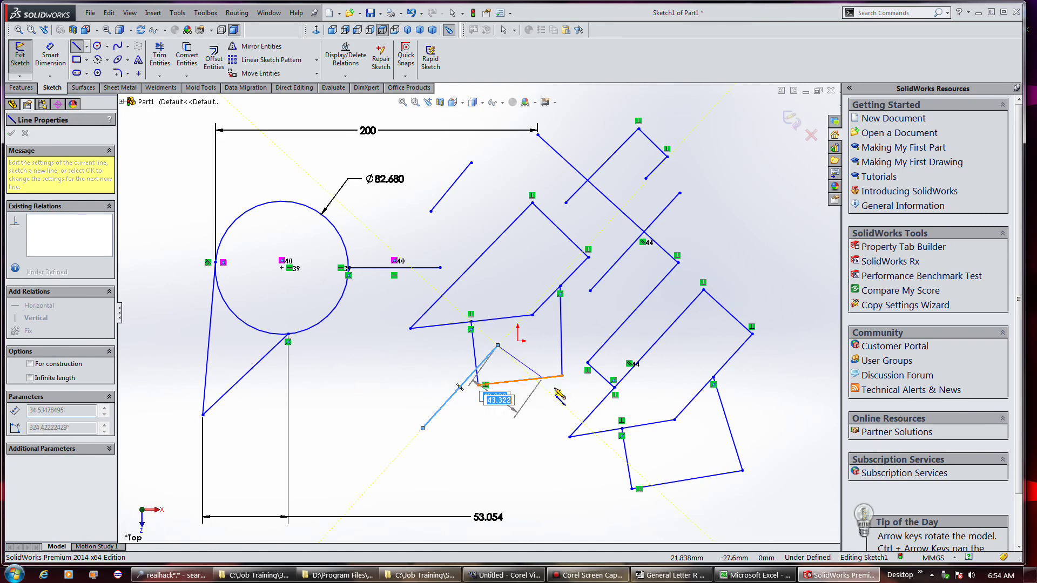
{"action": "double_click", "coordinate": [563, 404]}
{"action": "left_click", "coordinate": [527, 443]}
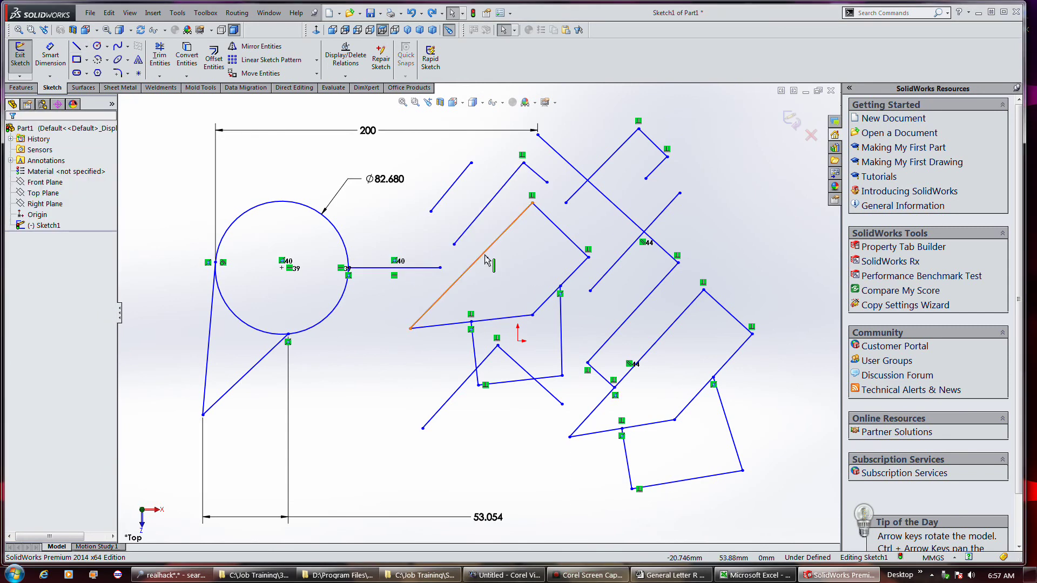
- Zoom to the long slanted line above the origin and return to the previous view
{"action": "right_click", "coordinate": [485, 255]}
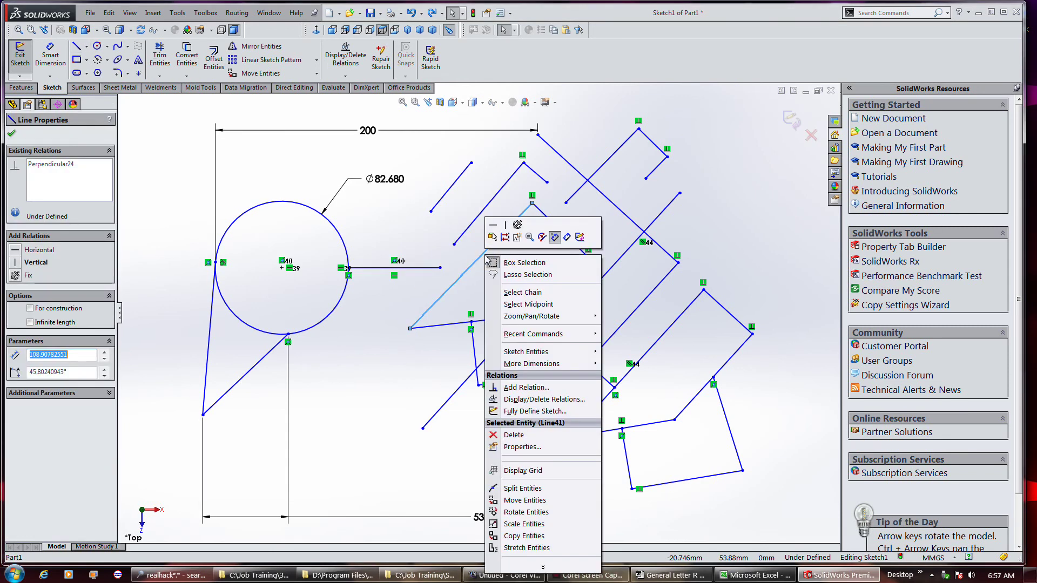
{"action": "left_click", "coordinate": [529, 237]}
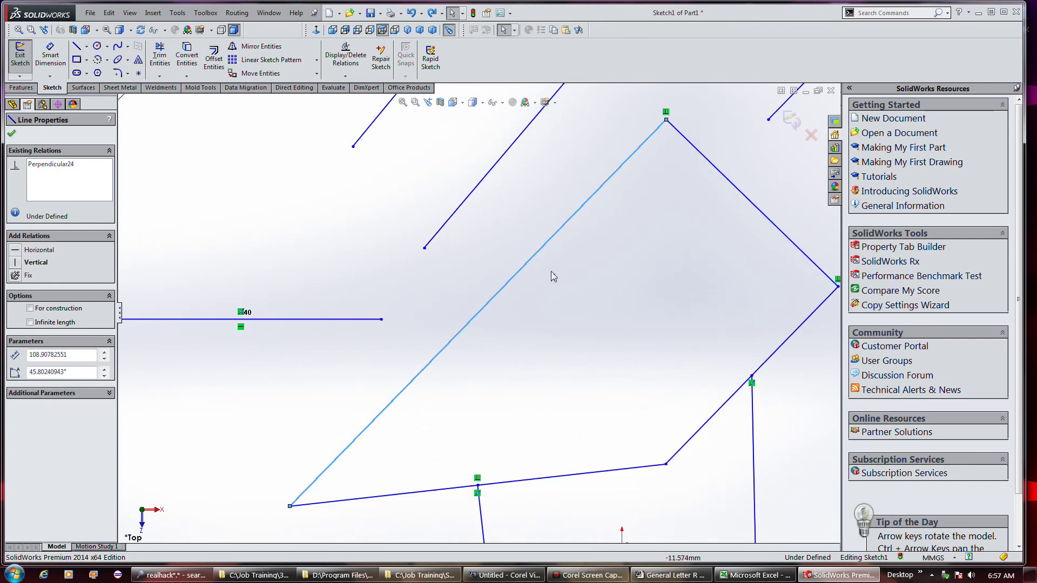
{"action": "left_click", "coordinate": [427, 102]}
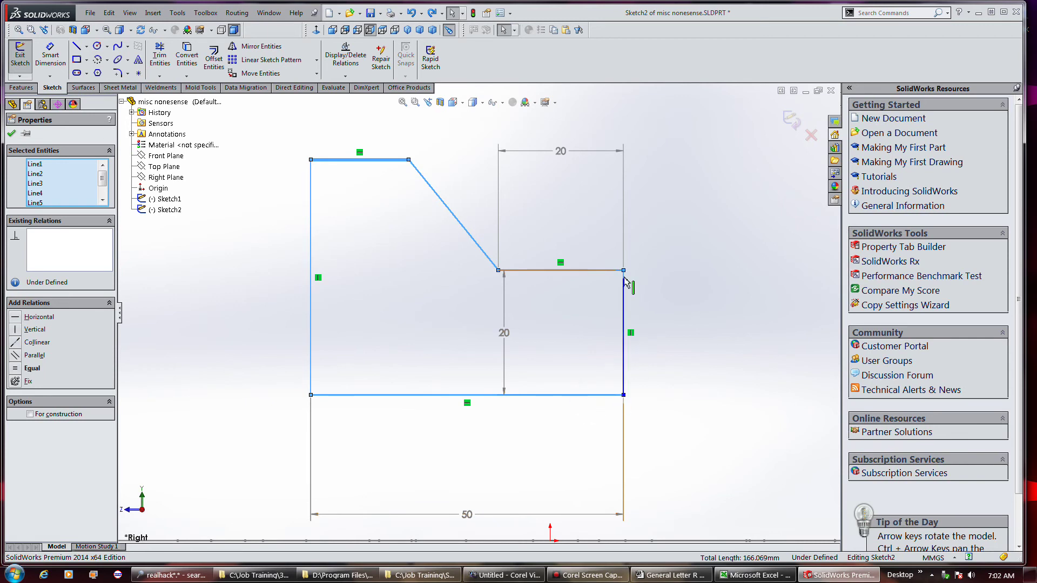
- Move the vertical 20 mm dimension from inside the stepped profile to outside its right edge
{"action": "left_click", "coordinate": [587, 270]}
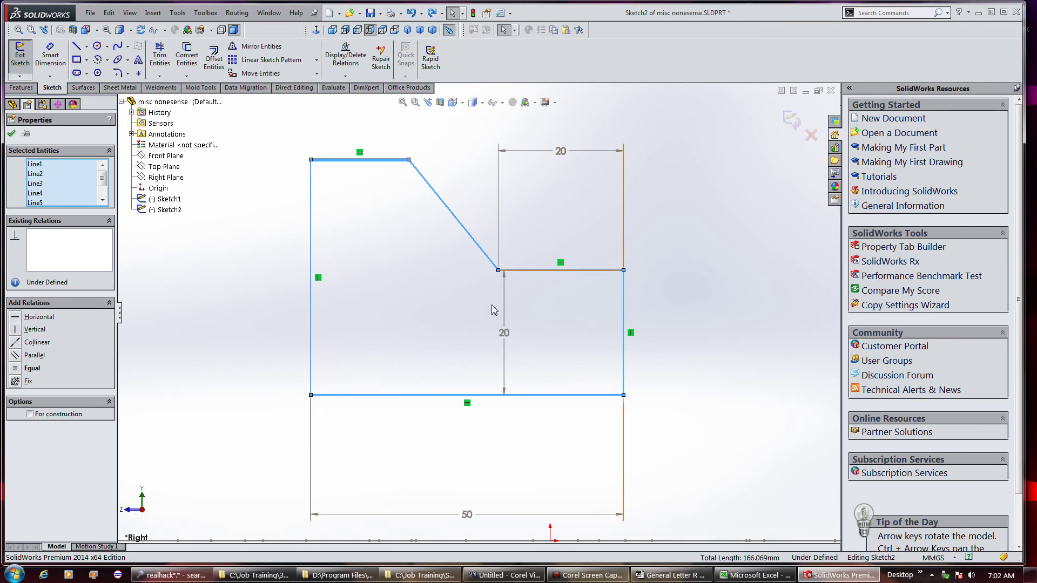
{"action": "left_click", "coordinate": [506, 329]}
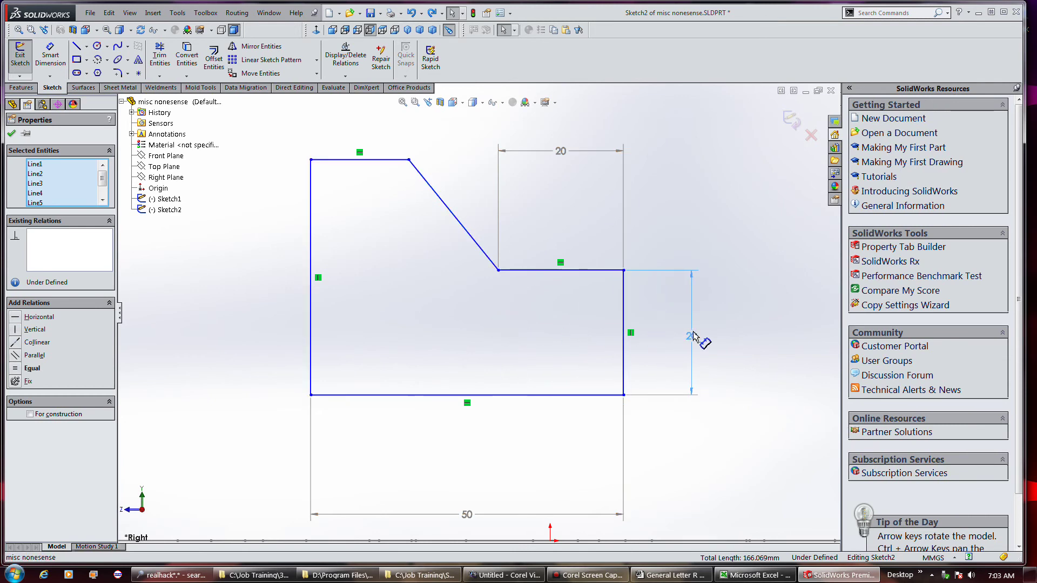
{"action": "left_click", "coordinate": [696, 337]}
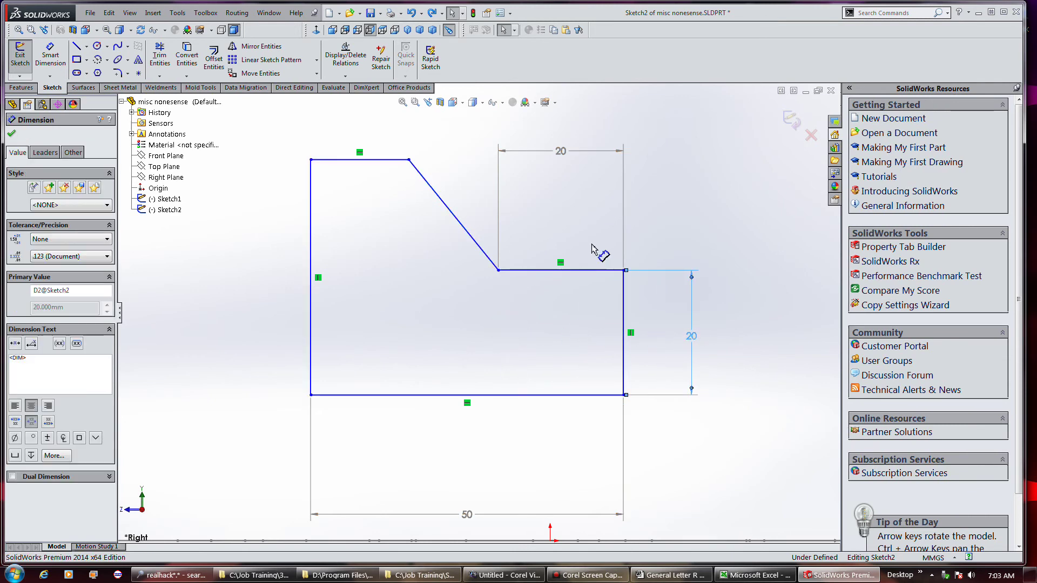
{"action": "left_click", "coordinate": [118, 74]}
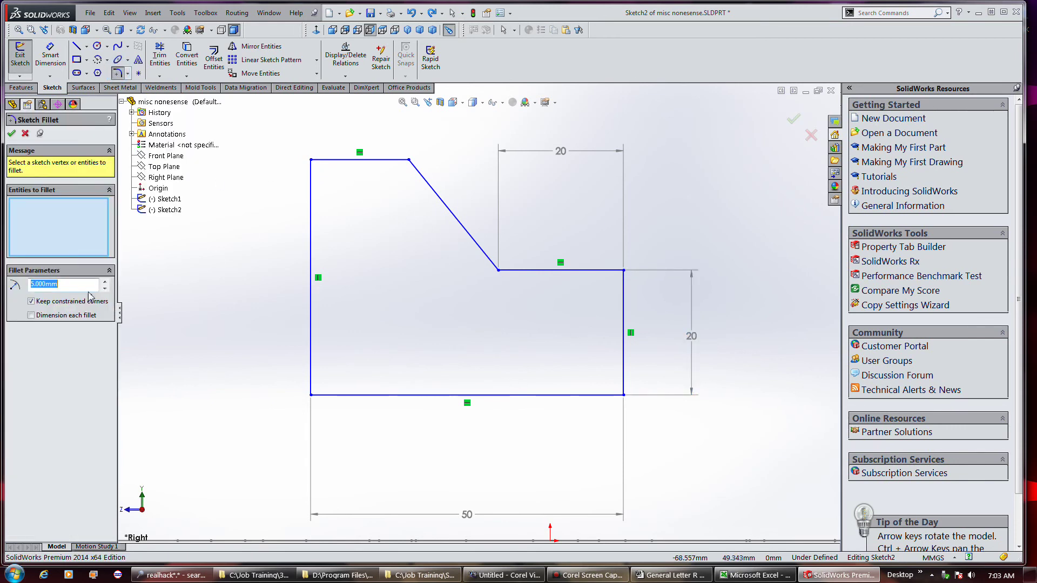
{"action": "left_click", "coordinate": [337, 163]}
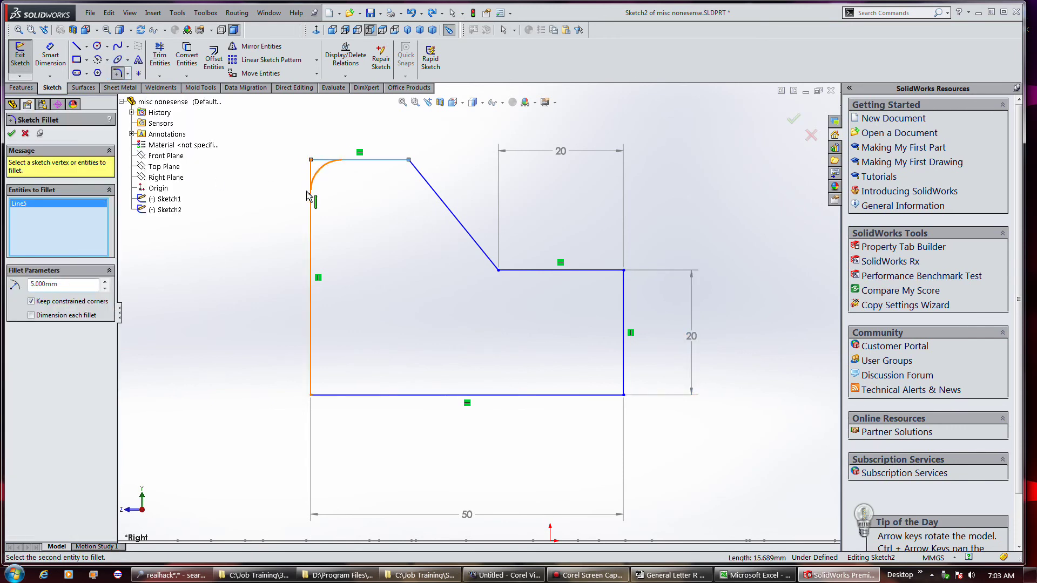
{"action": "left_click", "coordinate": [312, 361]}
{"action": "left_click", "coordinate": [338, 395]}
{"action": "left_click", "coordinate": [583, 394]}
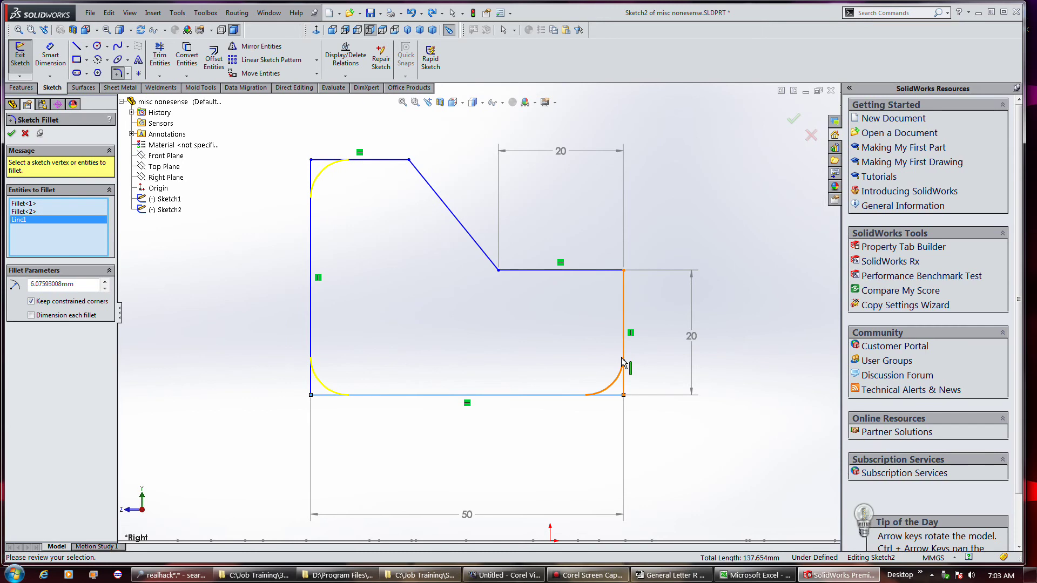
{"action": "key", "text": "Escape"}
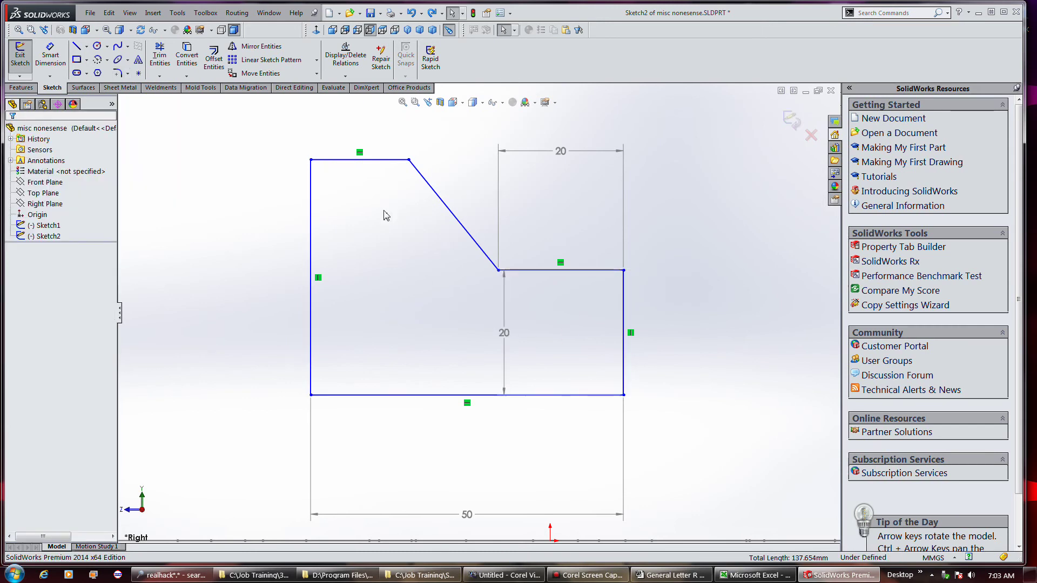
- Fillet all six corners of the stepped profile with a 5 mm radius, choosing the pair of adjacent lines at each corner
{"action": "left_click", "coordinate": [117, 73]}
{"action": "type", "text": "5.000mm"}
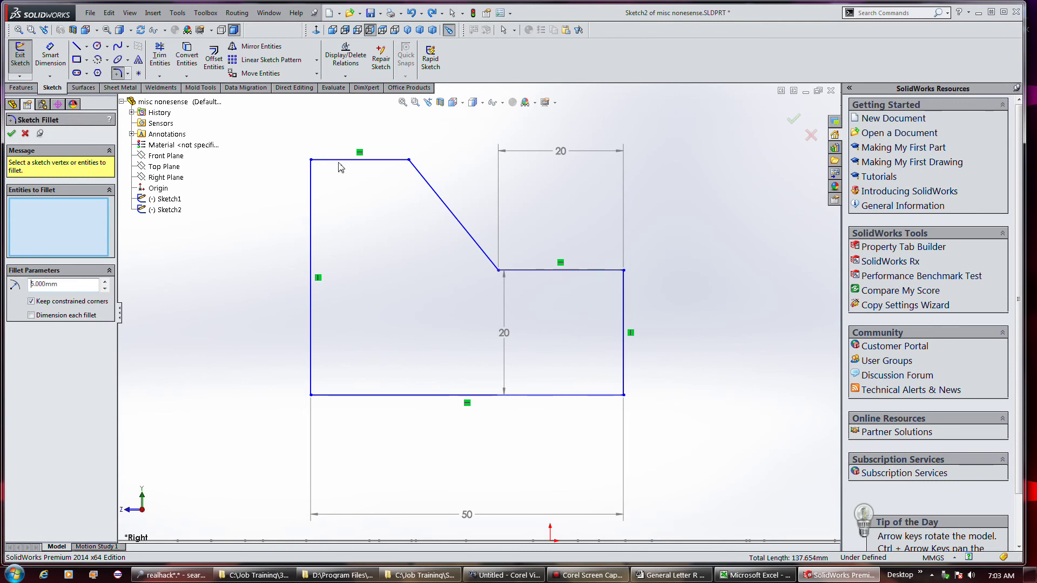
{"action": "left_click", "coordinate": [338, 160]}
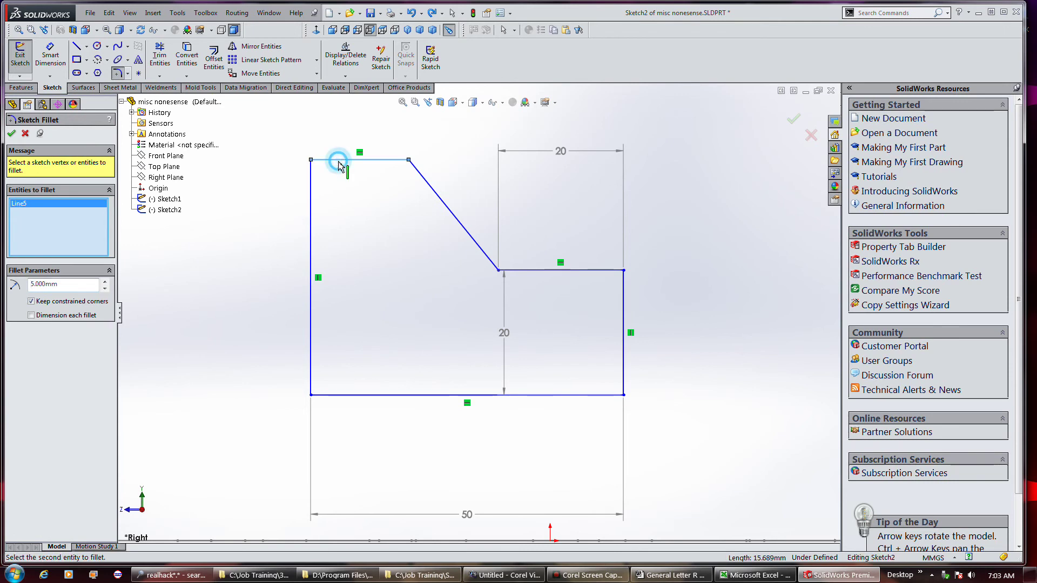
{"action": "left_click", "coordinate": [312, 221]}
{"action": "left_click", "coordinate": [357, 396]}
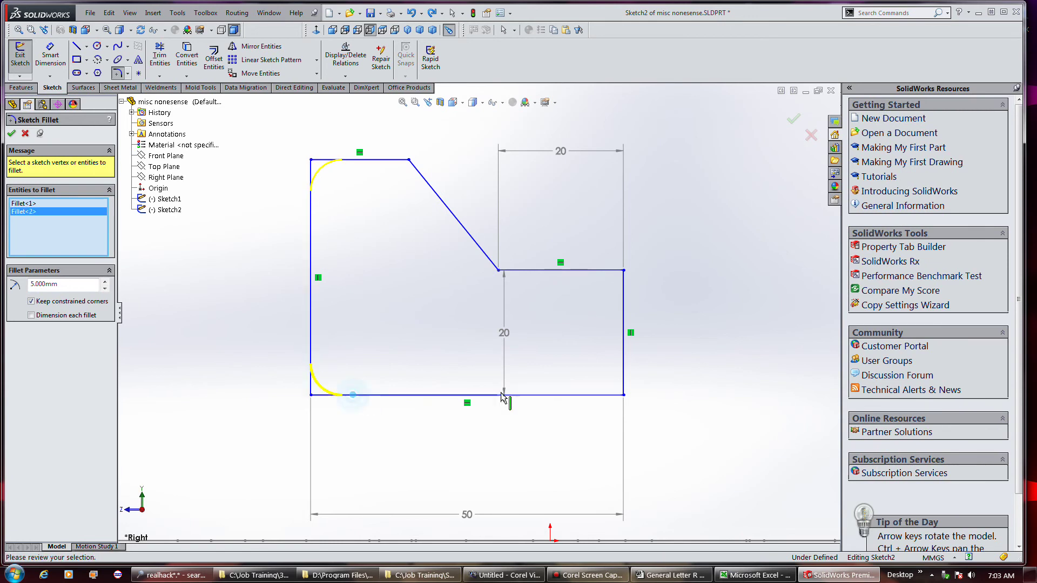
{"action": "left_click", "coordinate": [624, 359]}
{"action": "left_click", "coordinate": [625, 301]}
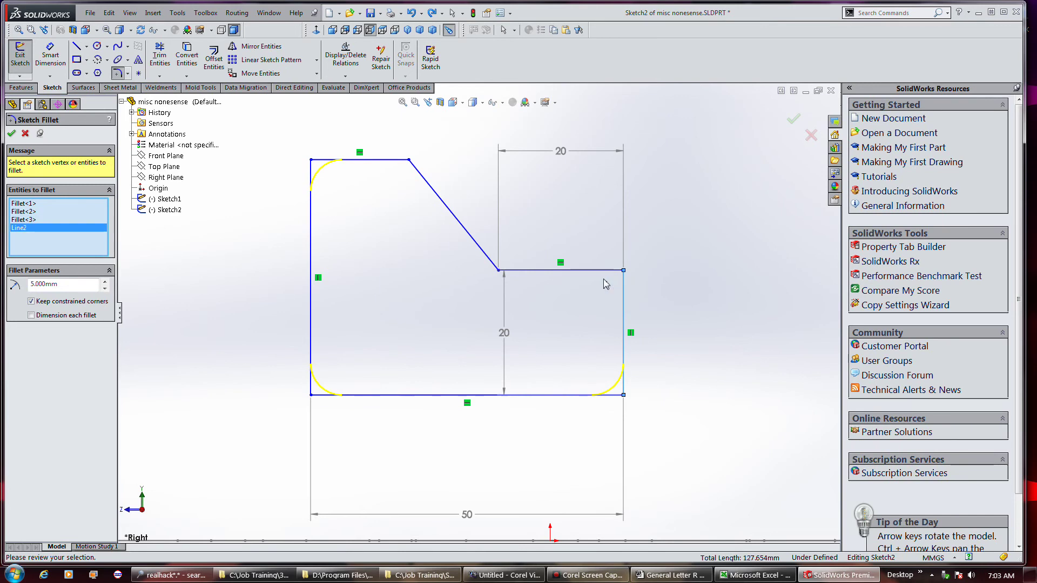
{"action": "left_click", "coordinate": [604, 271]}
{"action": "left_click", "coordinate": [551, 273]}
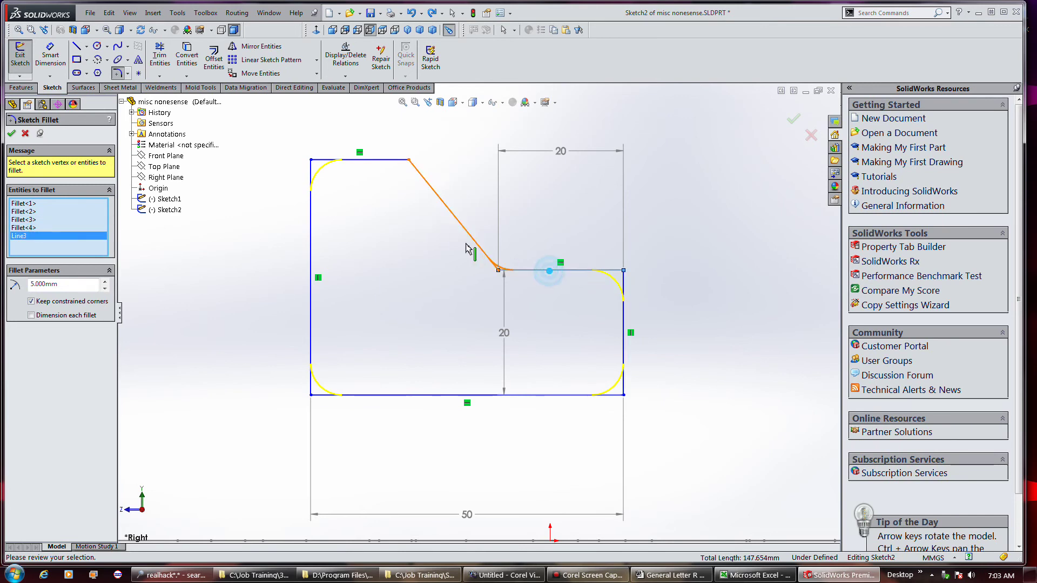
{"action": "left_click", "coordinate": [475, 241]}
{"action": "left_click", "coordinate": [436, 200]}
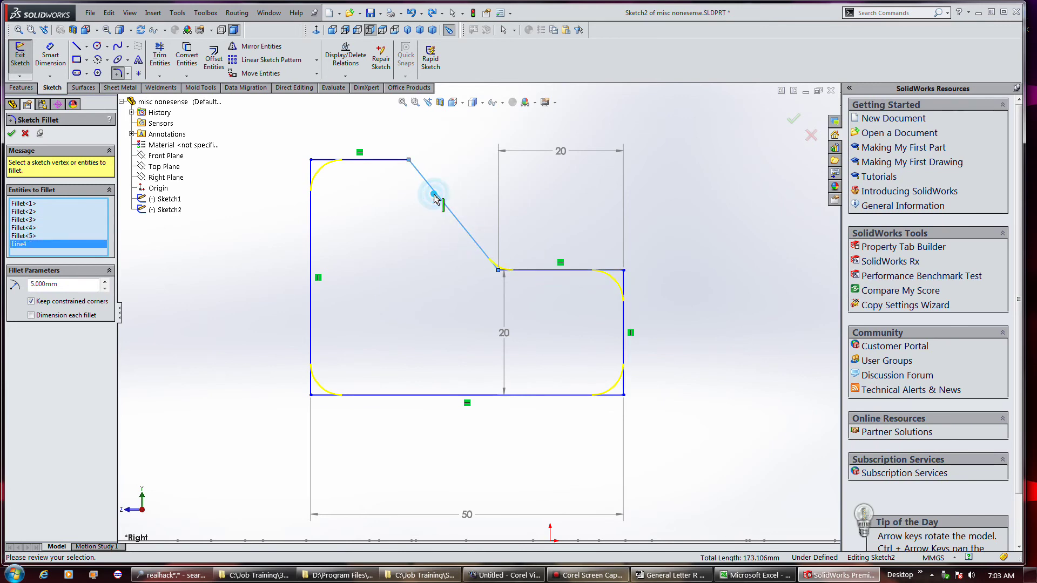
{"action": "left_click", "coordinate": [381, 161]}
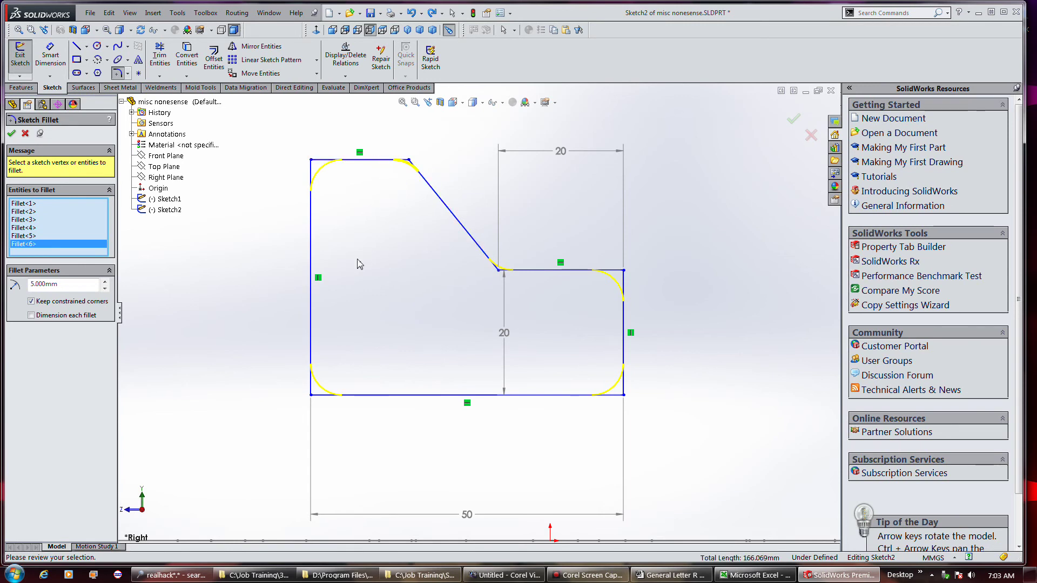
{"action": "left_click", "coordinate": [12, 133]}
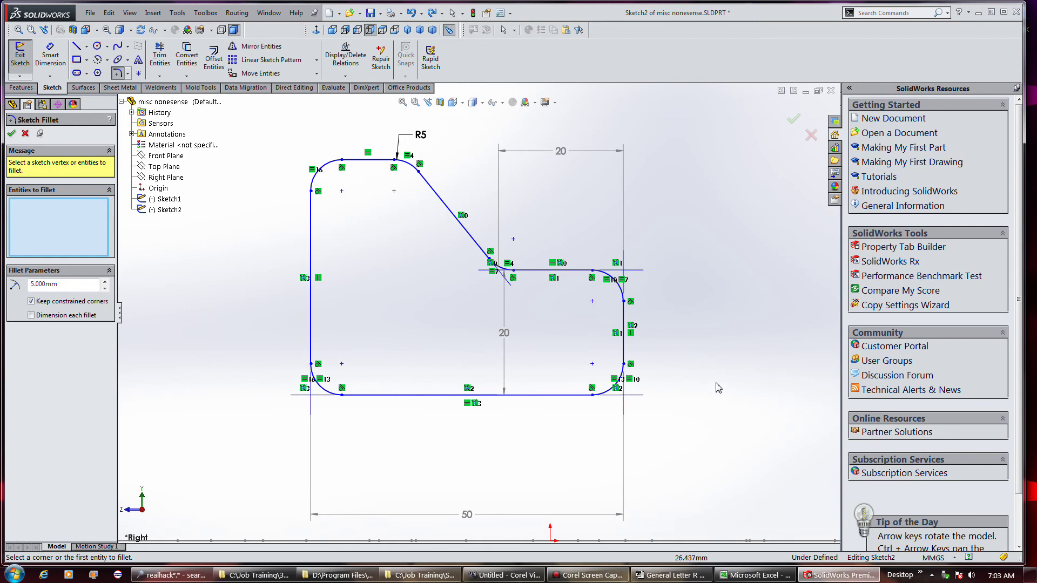
- Undo the six corner fillets and try Sketch Fillet at 5 mm with the whole profile preselected
{"action": "key", "text": "ctrl+z"}
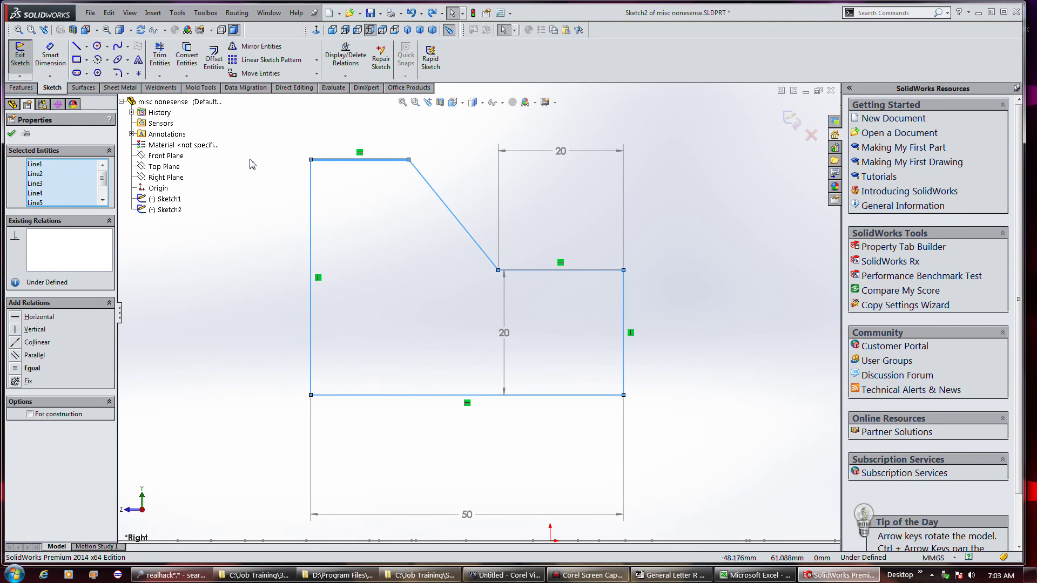
{"action": "left_click", "coordinate": [250, 164]}
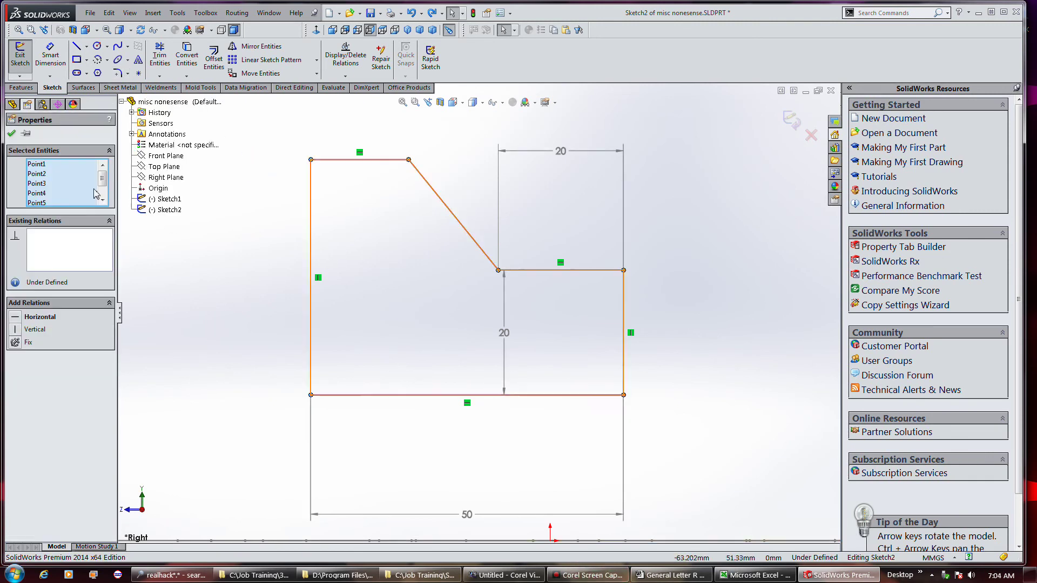
{"action": "left_click", "coordinate": [116, 75]}
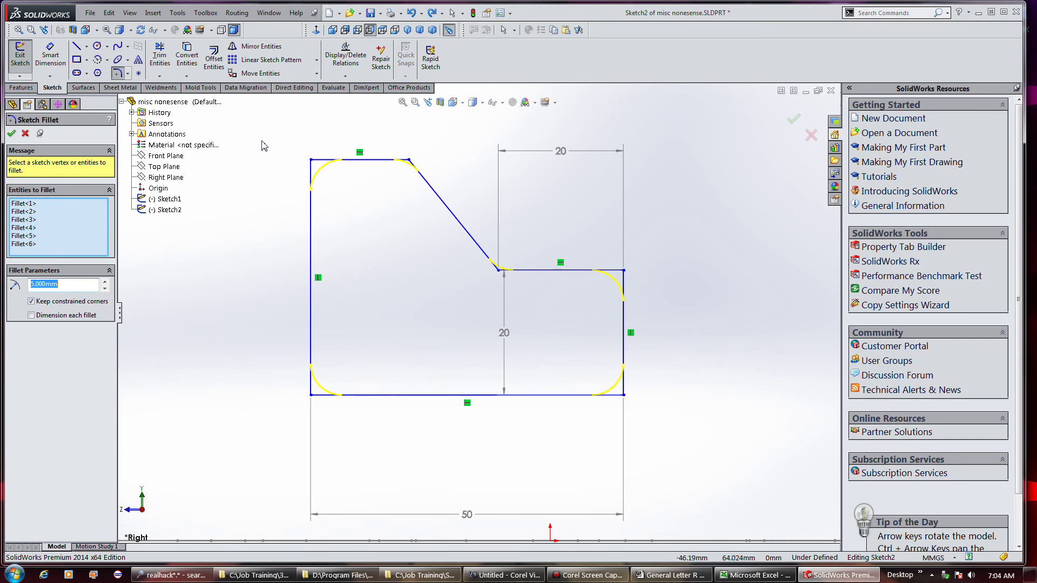
{"action": "key", "text": "Escape"}
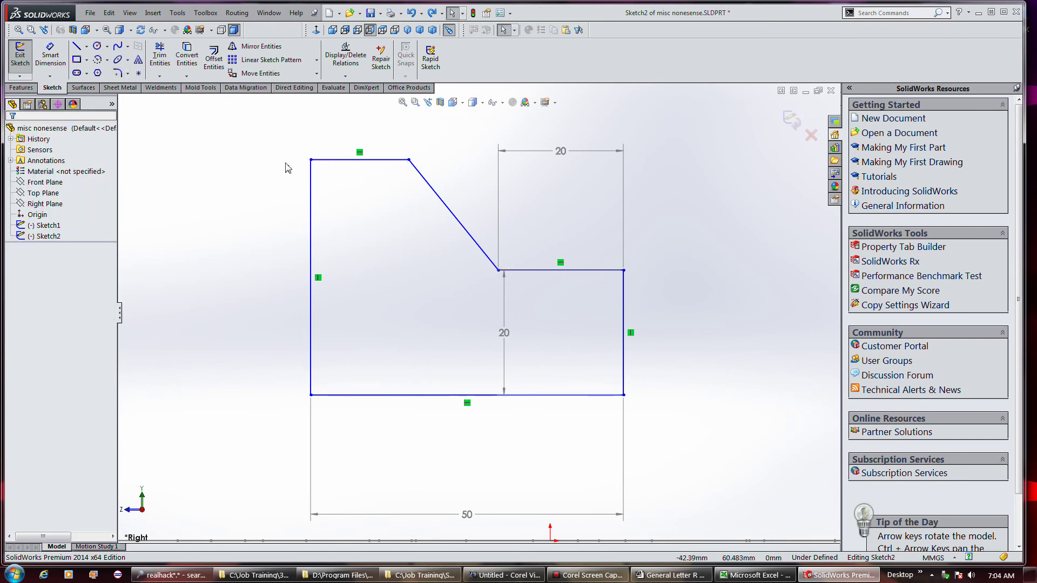
- Fillet all corners at 5 mm by box-selecting the whole profile within Sketch Fillet, and undo the result
{"action": "left_click", "coordinate": [116, 73]}
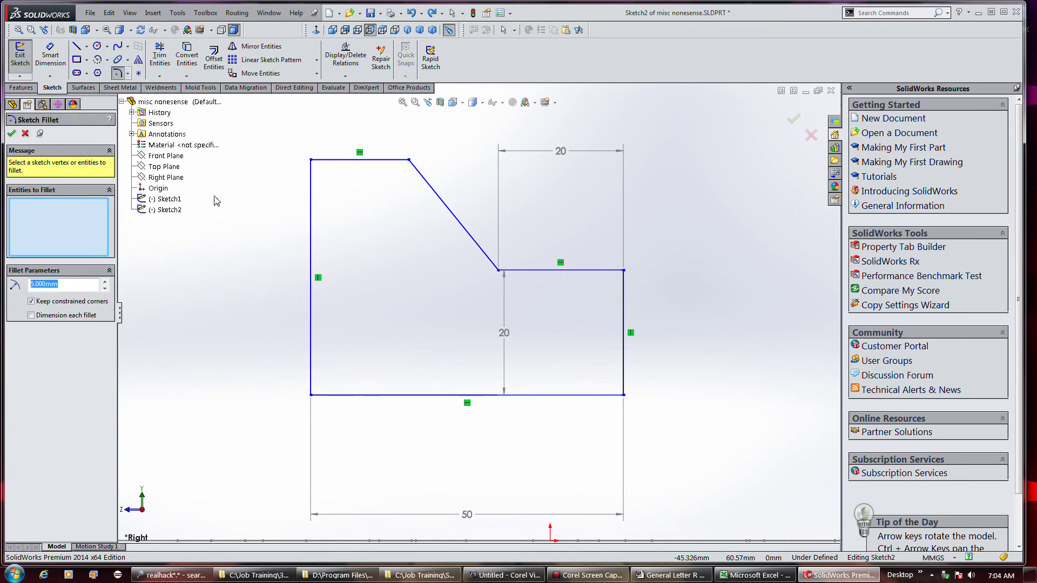
{"action": "mouse_move", "coordinate": [257, 145]}
{"action": "left_mouse_down"}
{"action": "mouse_move", "coordinate": [416, 281]}
{"action": "mouse_move", "coordinate": [743, 464]}
{"action": "left_mouse_up"}
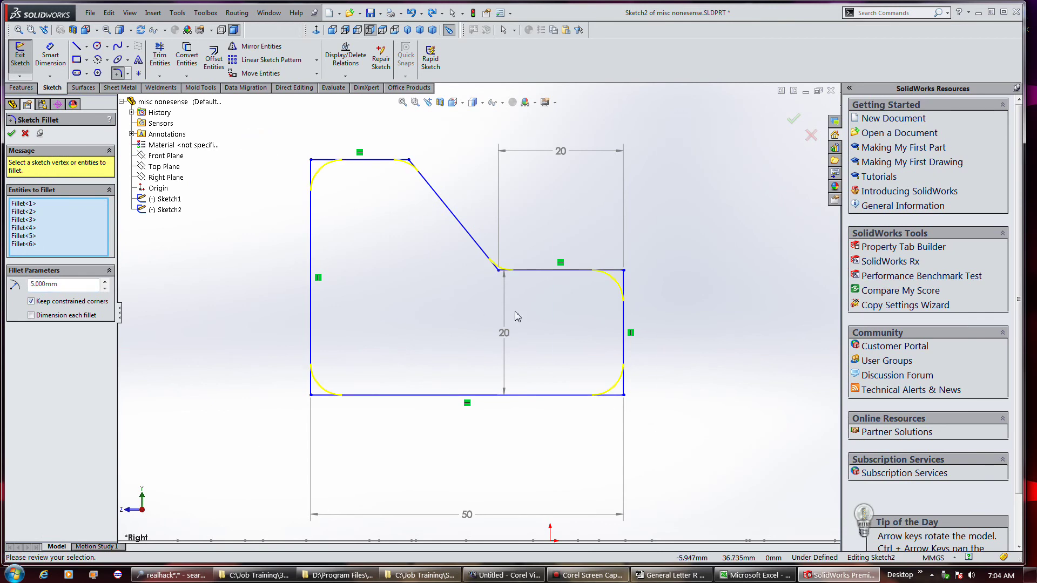
{"action": "right_click", "coordinate": [414, 303]}
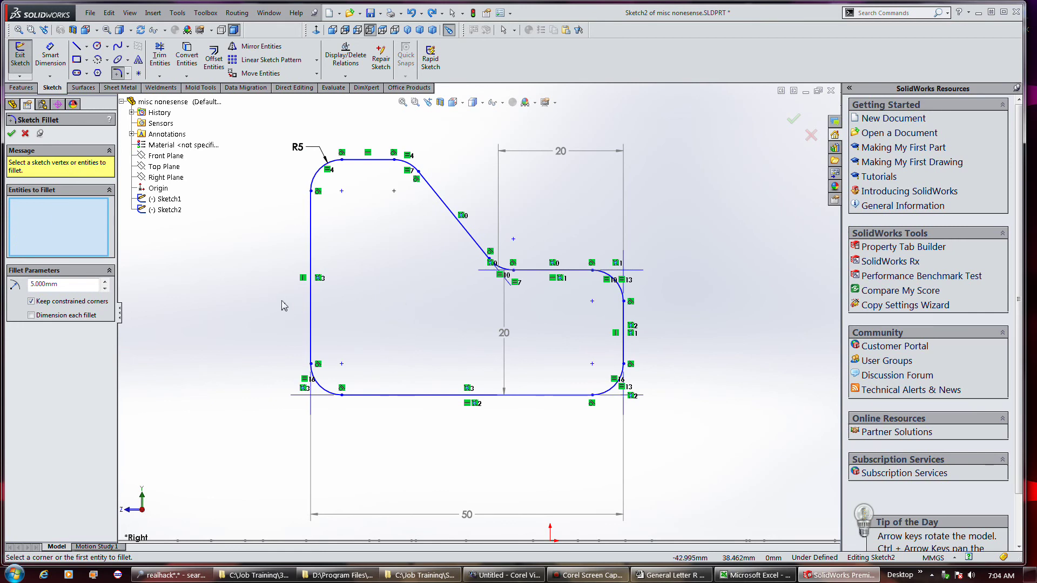
{"action": "key", "text": "ctrl+z"}
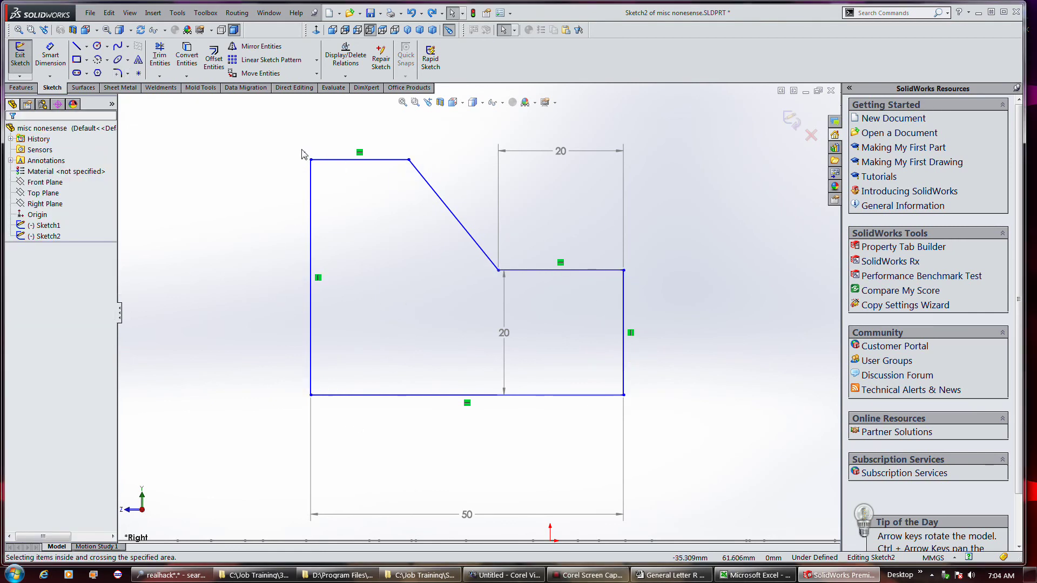
- Fillet both corners of the long vertical side, the upper end of the slanted line and the step's outer corner at 5 mm
{"action": "left_click", "coordinate": [127, 73]}
{"action": "mouse_move", "coordinate": [324, 128]}
{"action": "left_mouse_down"}
{"action": "mouse_move", "coordinate": [324, 225]}
{"action": "mouse_move", "coordinate": [287, 385]}
{"action": "left_mouse_up"}
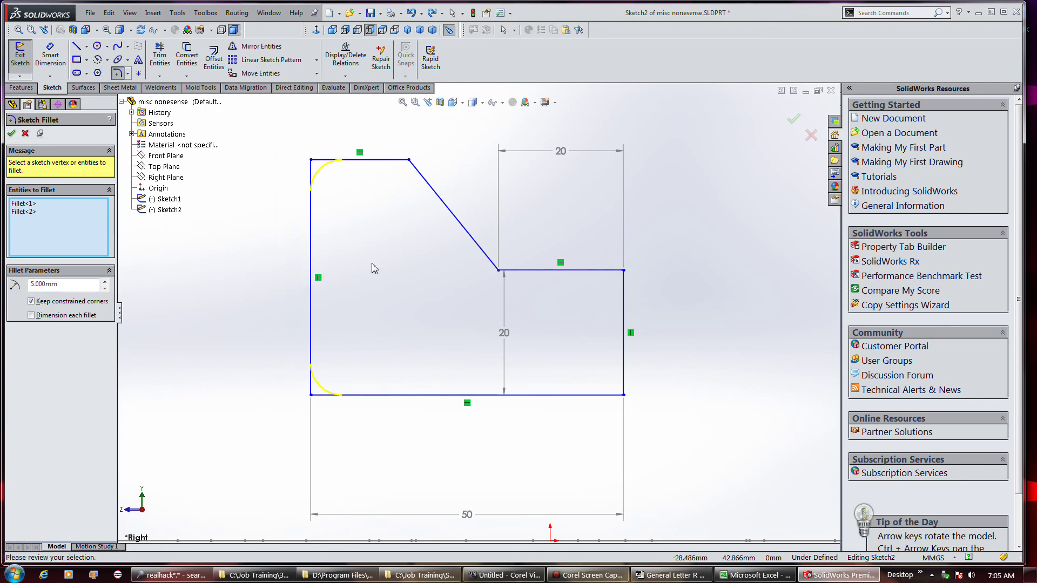
{"action": "left_click", "coordinate": [409, 160]}
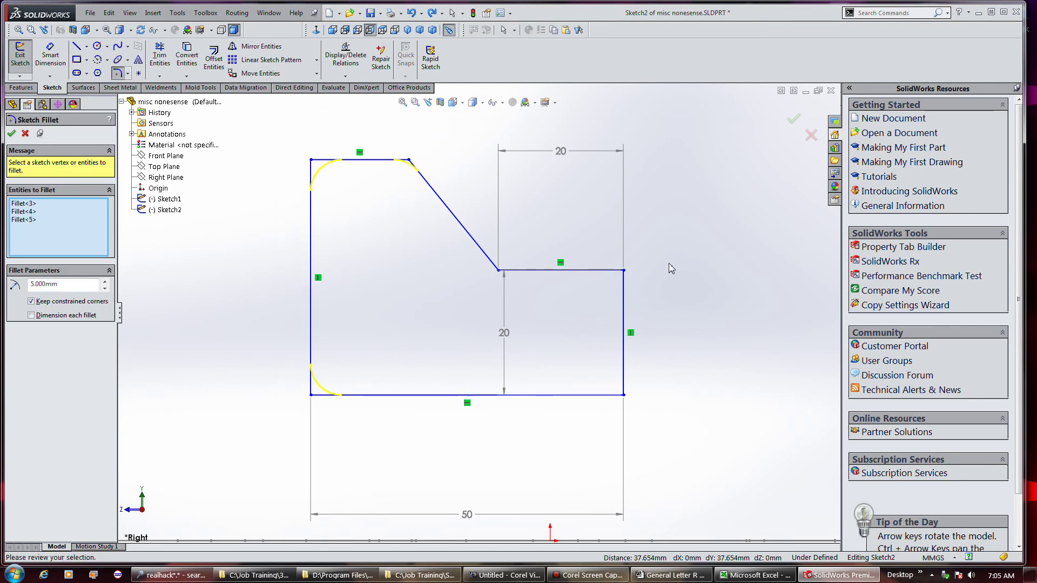
{"action": "left_click_drag", "start_coordinate": [655, 252], "coordinate": [611, 284]}
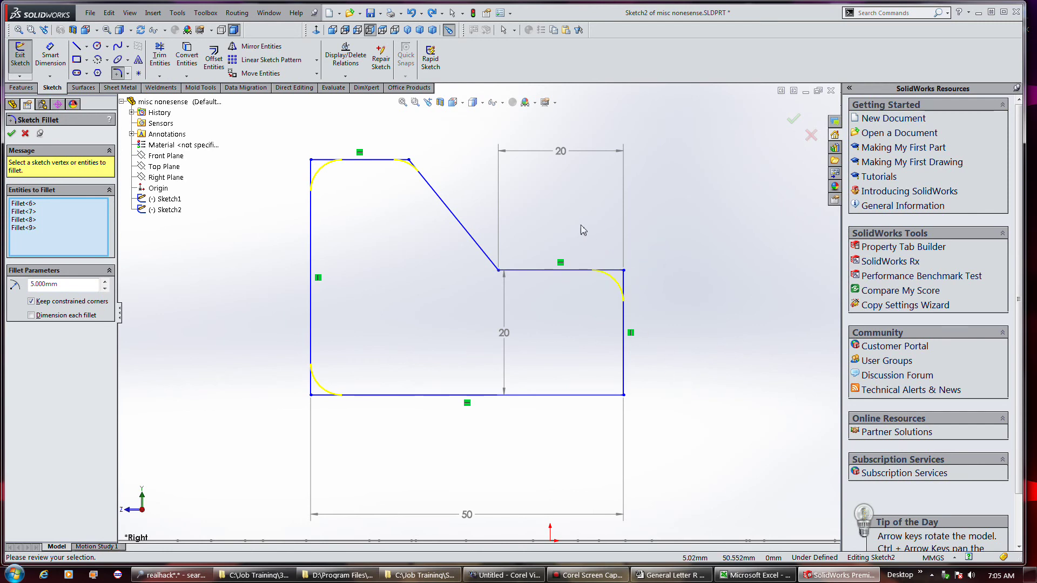
{"action": "left_click", "coordinate": [12, 134]}
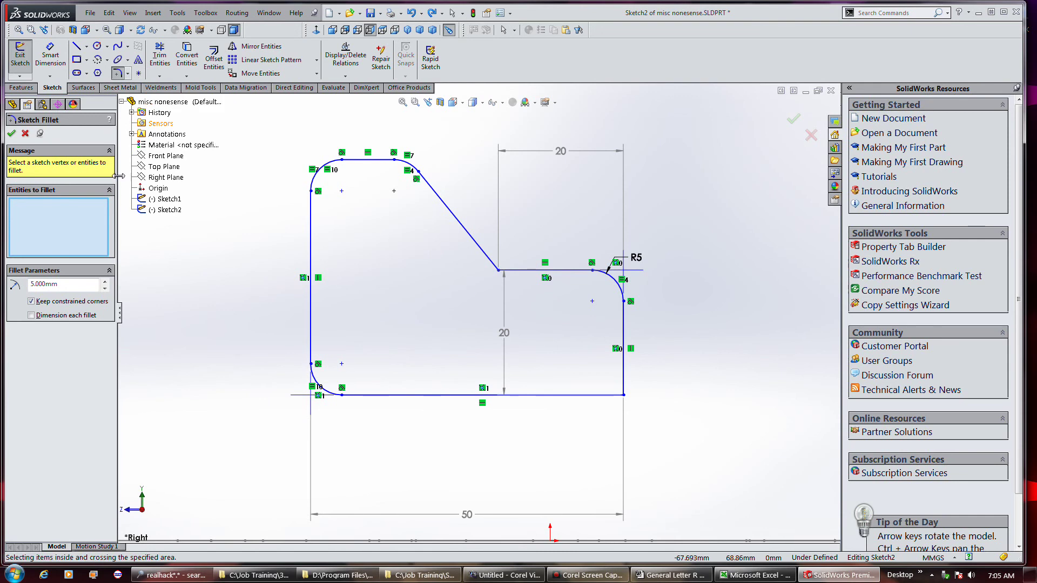
- Set the fillet radius to 10 mm and round the profile's lower right corner and the inner corner below the slanted line
{"action": "double_click", "coordinate": [63, 285]}
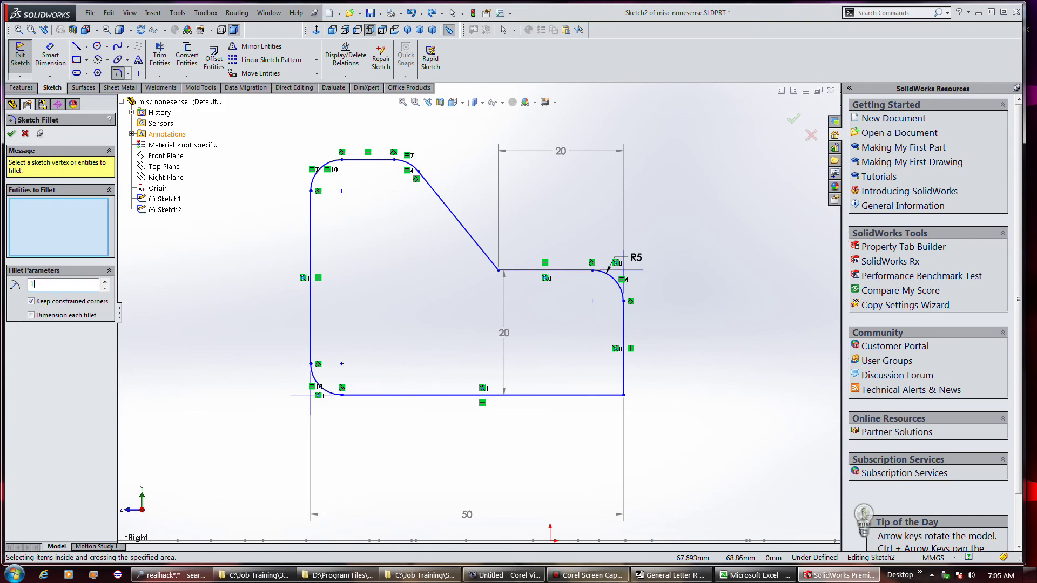
{"action": "key", "text": "Return"}
{"action": "left_click", "coordinate": [623, 395]}
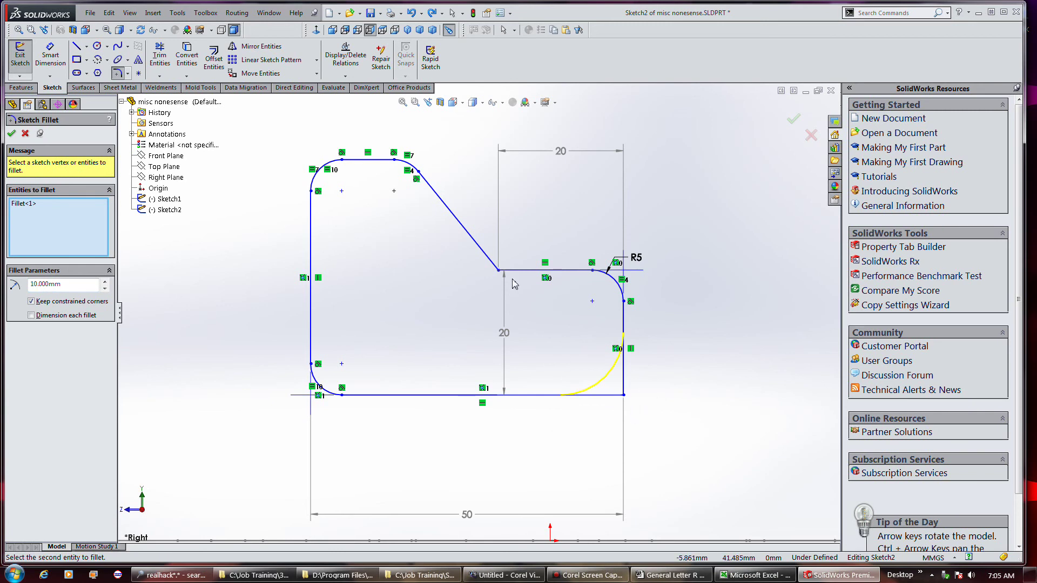
{"action": "left_click", "coordinate": [498, 269]}
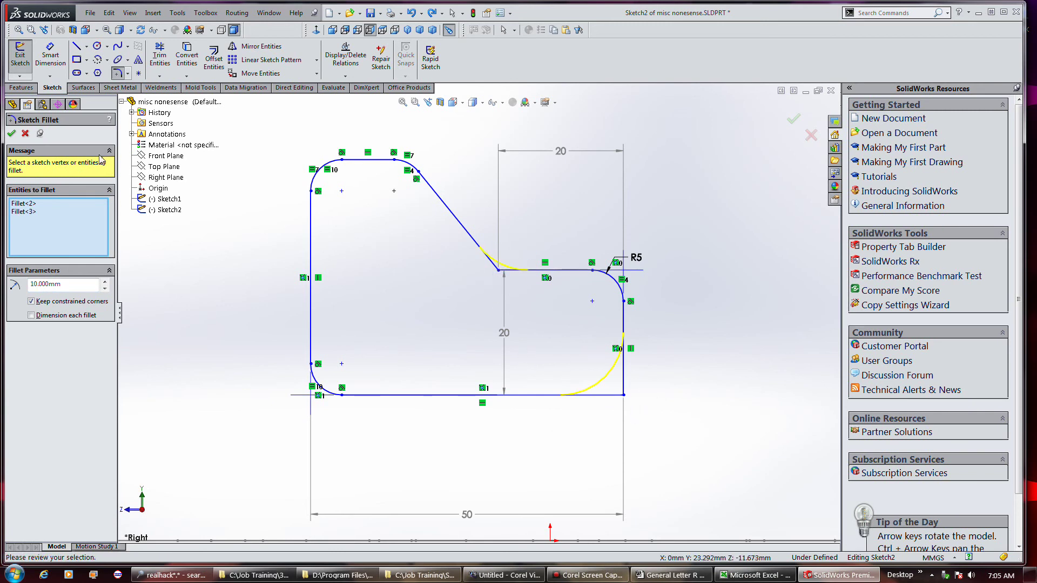
{"action": "left_click", "coordinate": [12, 134]}
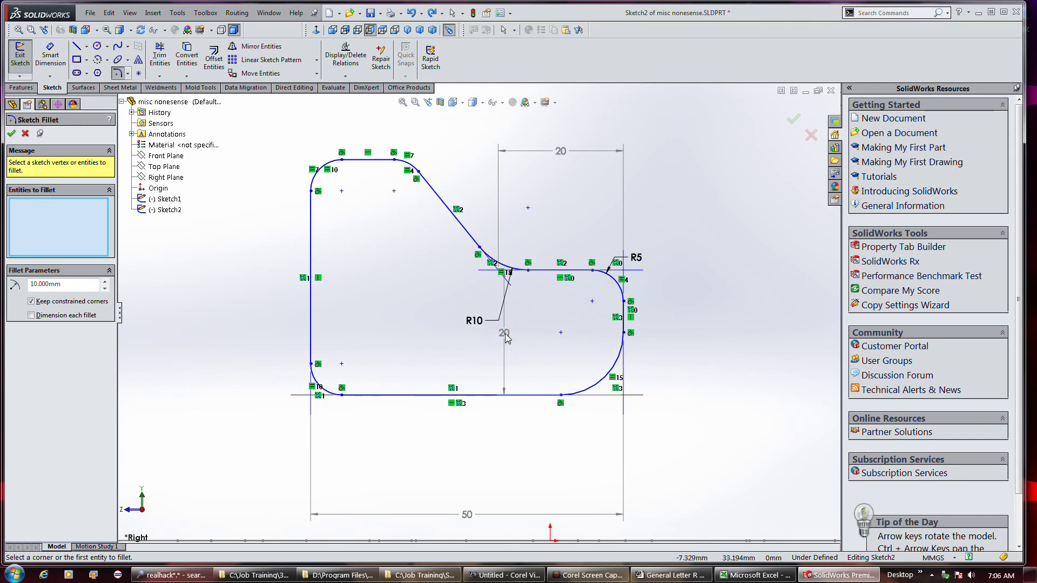
{"action": "left_click", "coordinate": [11, 133]}
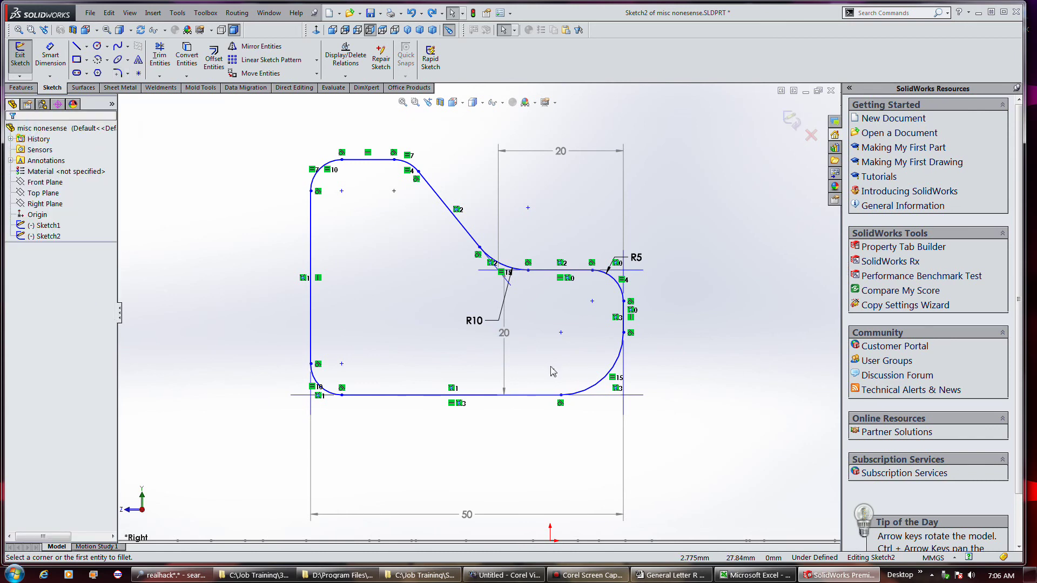
- Move the vertical 20 mm dimension from inside the filleted profile to outside its right edge
{"action": "left_click", "coordinate": [504, 335]}
{"action": "mouse_move", "coordinate": [509, 338]}
{"action": "left_mouse_down"}
{"action": "mouse_move", "coordinate": [722, 347]}
{"action": "mouse_move", "coordinate": [718, 337]}
{"action": "left_mouse_up"}
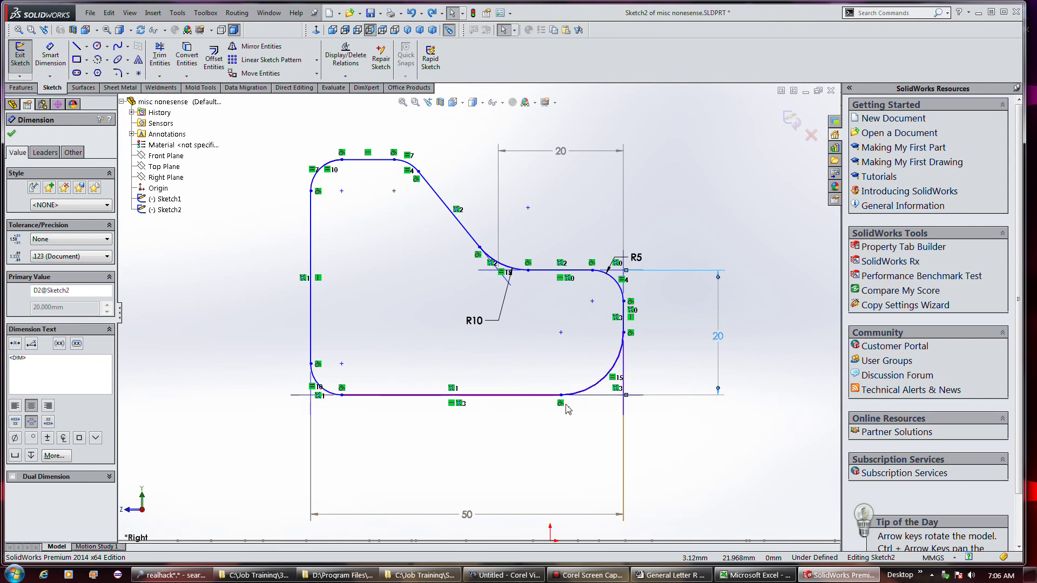
- Sketch a closed four-sided outline over the profile's lower left corner, with an 18 mm lower side and an upper side about 19 mm long
{"action": "left_click", "coordinate": [77, 46]}
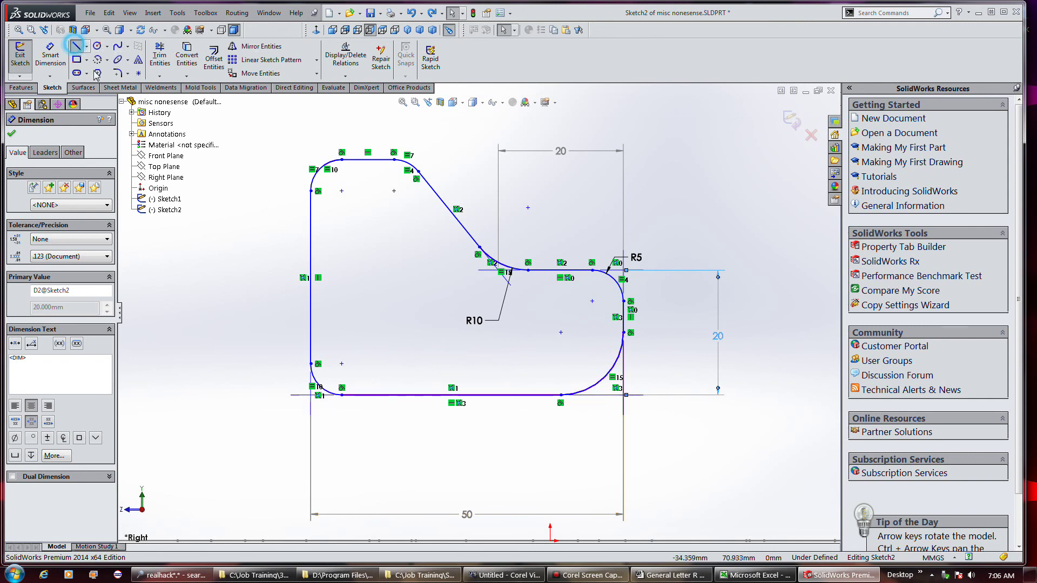
{"action": "left_click", "coordinate": [208, 430]}
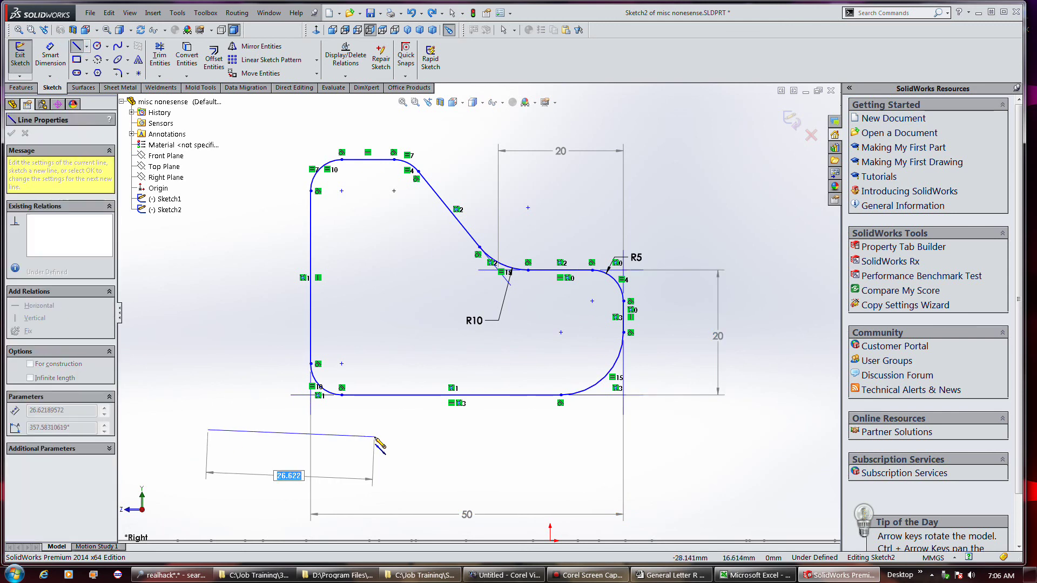
{"action": "type", "text": "18"}
{"action": "key", "text": "Return"}
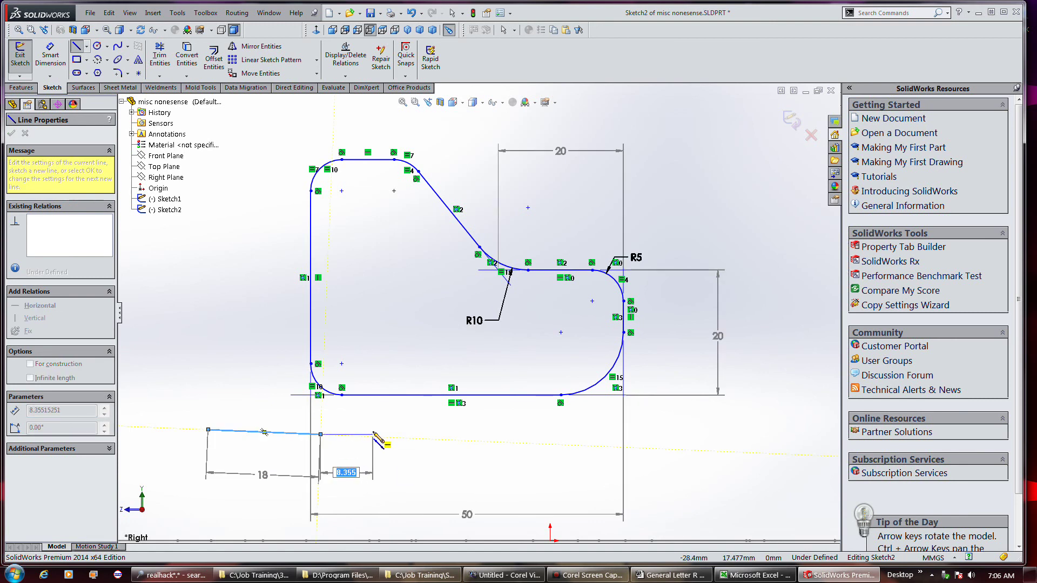
{"action": "left_click", "coordinate": [331, 326]}
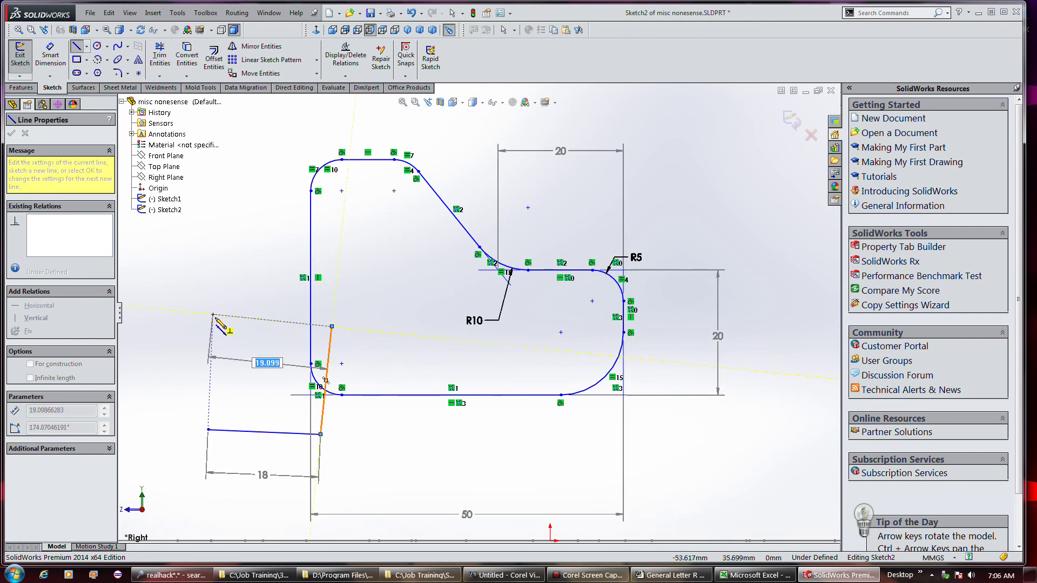
{"action": "left_click", "coordinate": [213, 315]}
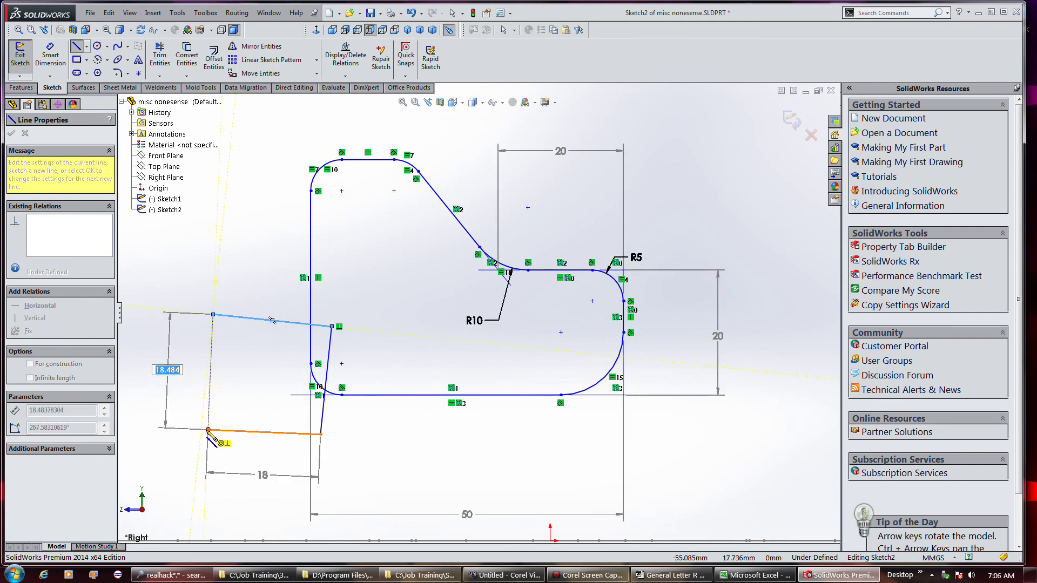
{"action": "left_click", "coordinate": [208, 431]}
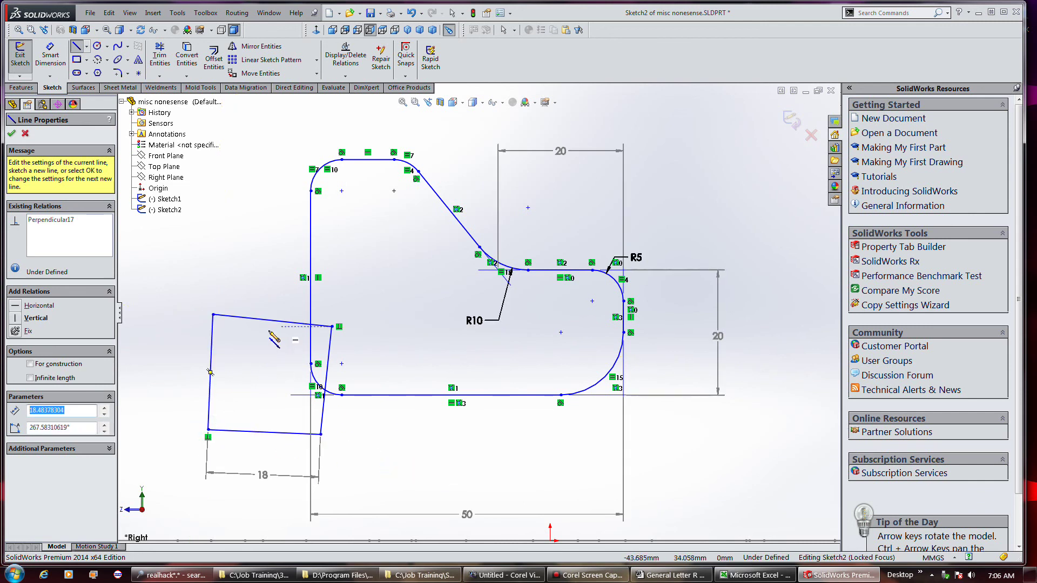
{"action": "right_click", "coordinate": [168, 297]}
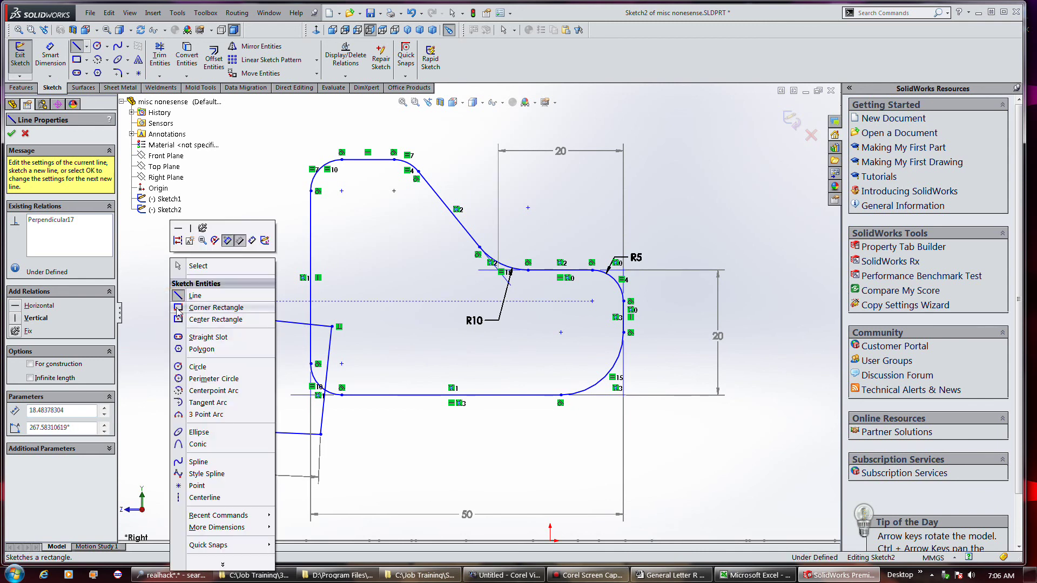
{"action": "left_click", "coordinate": [179, 266]}
- Sketch a chain beside the profile's long vertical side: horizontal line, upward tangent arc about 3 mm in radius, vertical line, and tangent arc curving back
{"action": "right_click", "coordinate": [166, 297]}
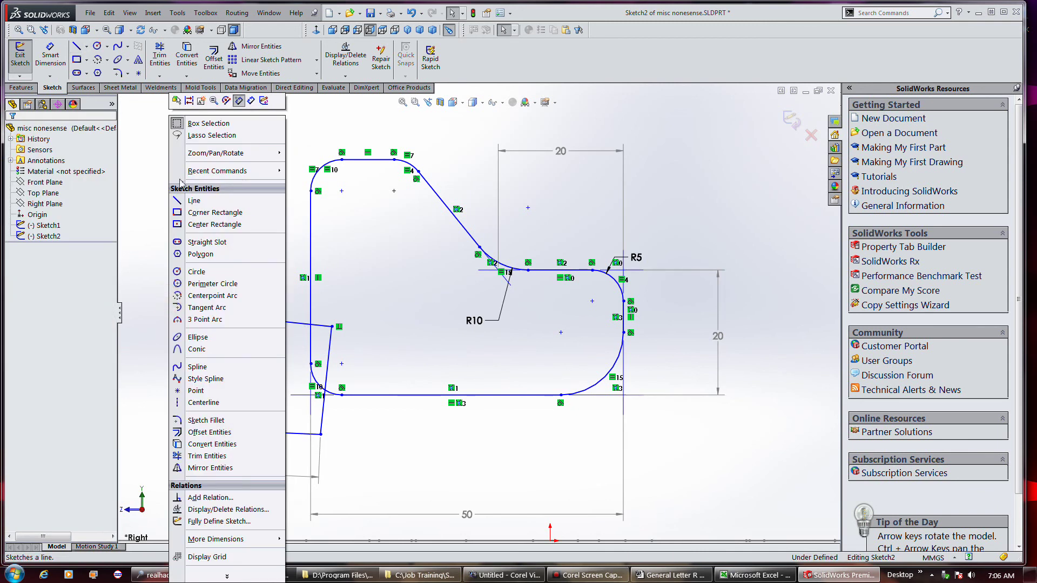
{"action": "left_click", "coordinate": [77, 46]}
{"action": "left_click", "coordinate": [153, 273]}
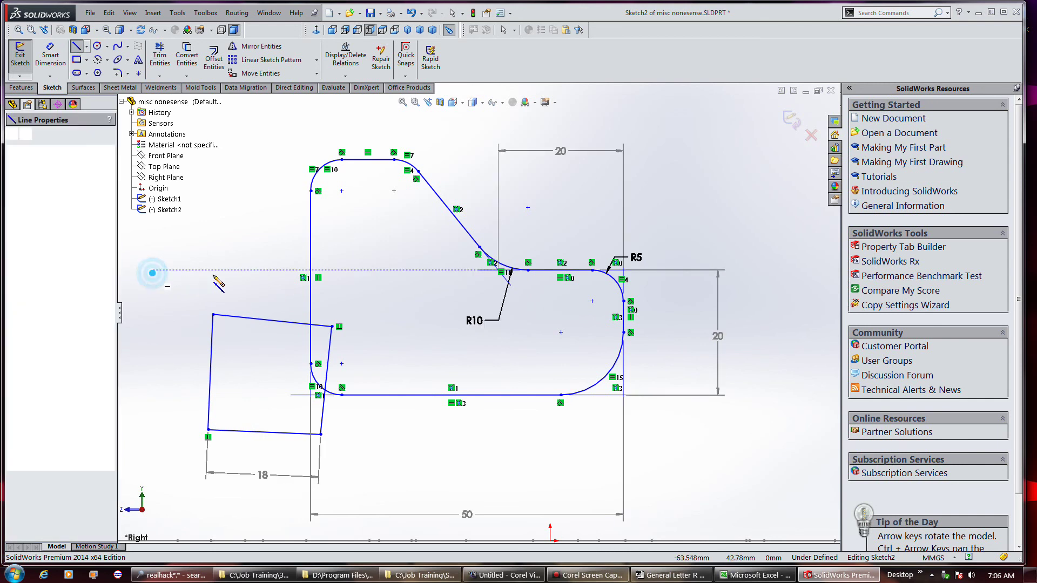
{"action": "left_click", "coordinate": [244, 270]}
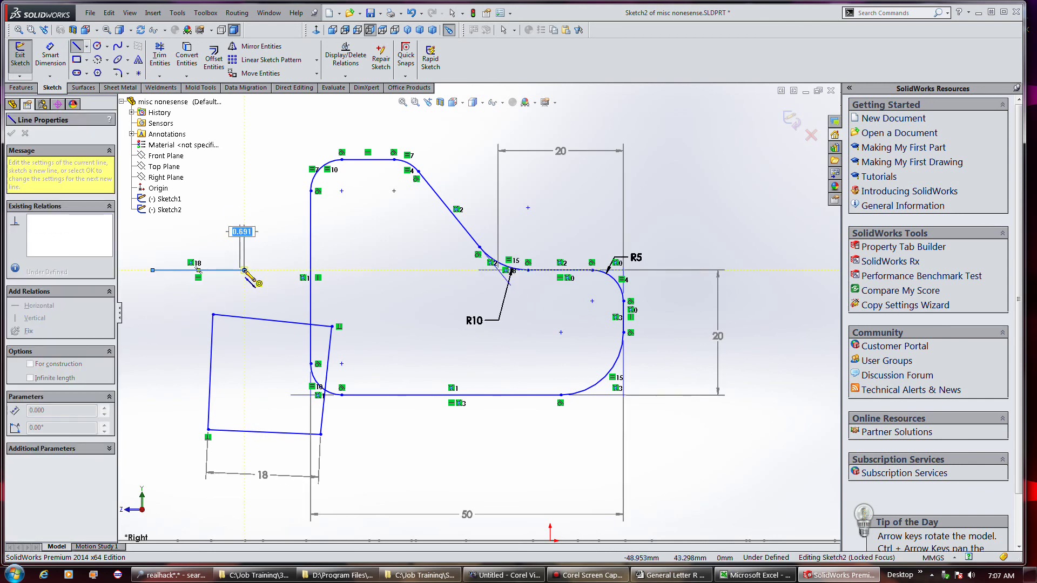
{"action": "double_click", "coordinate": [244, 269]}
{"action": "left_click", "coordinate": [244, 270]}
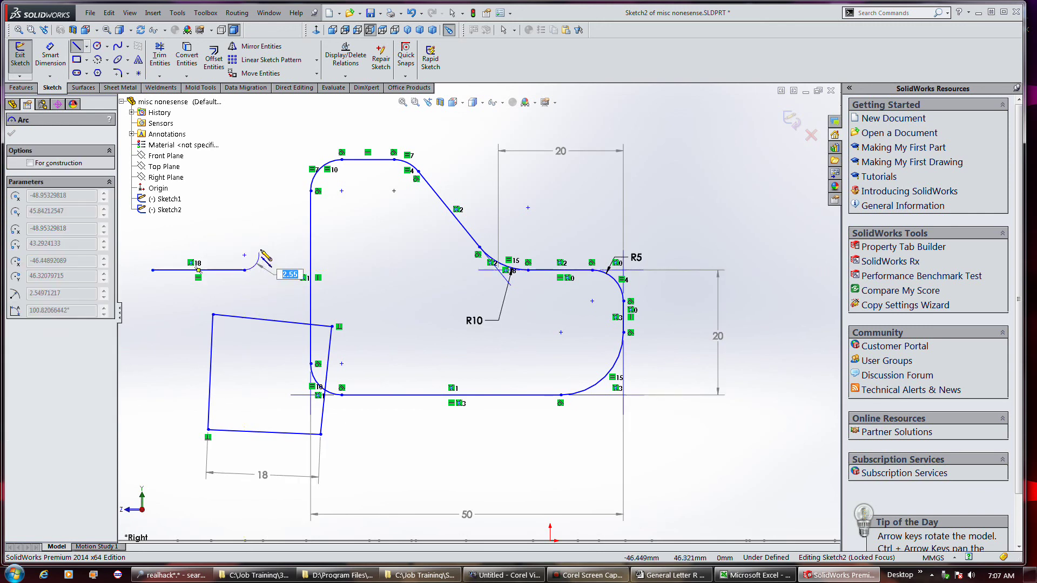
{"action": "left_click", "coordinate": [261, 251]}
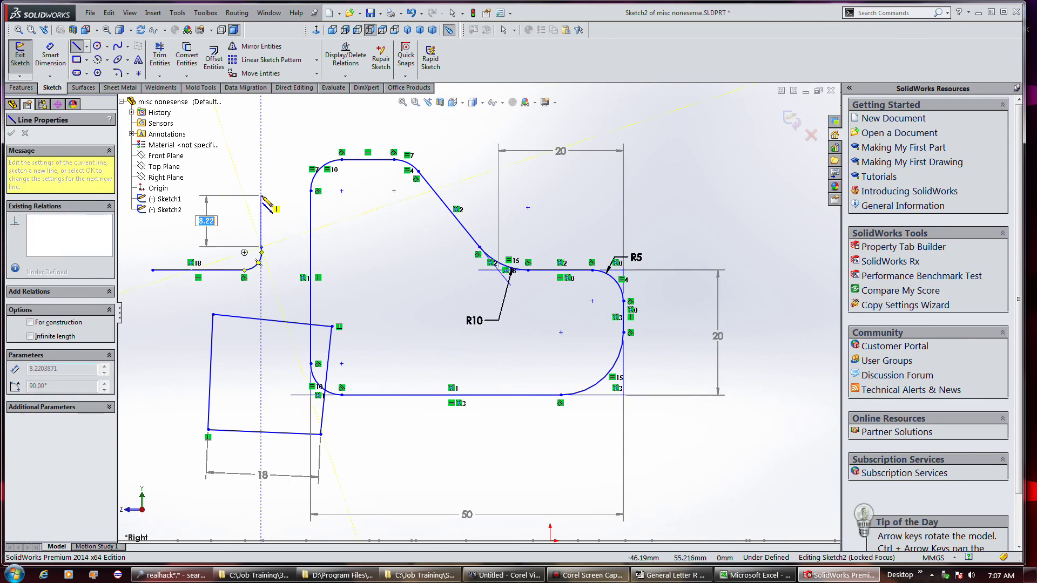
{"action": "left_click", "coordinate": [262, 178]}
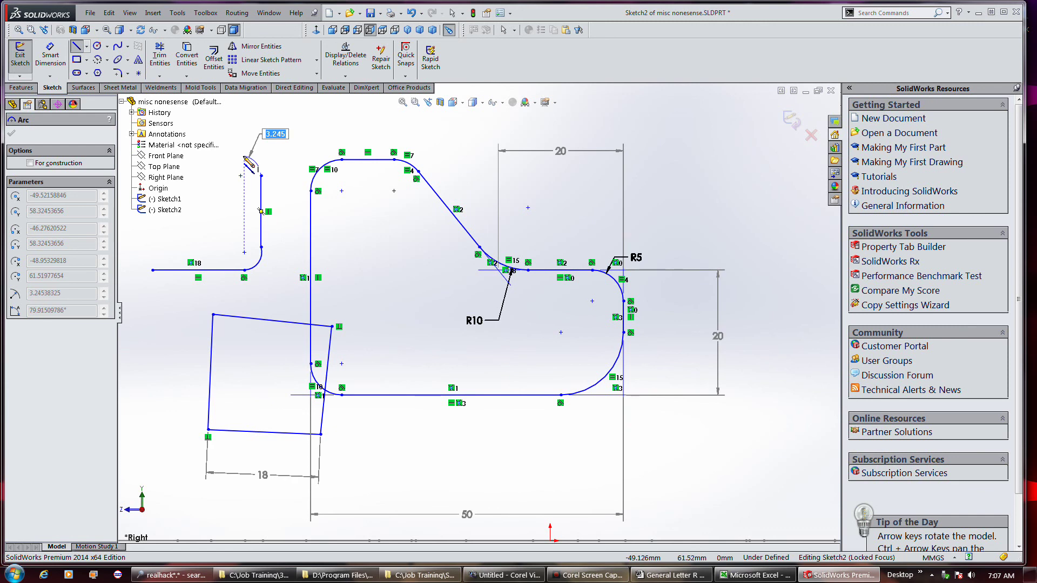
{"action": "left_click", "coordinate": [245, 156]}
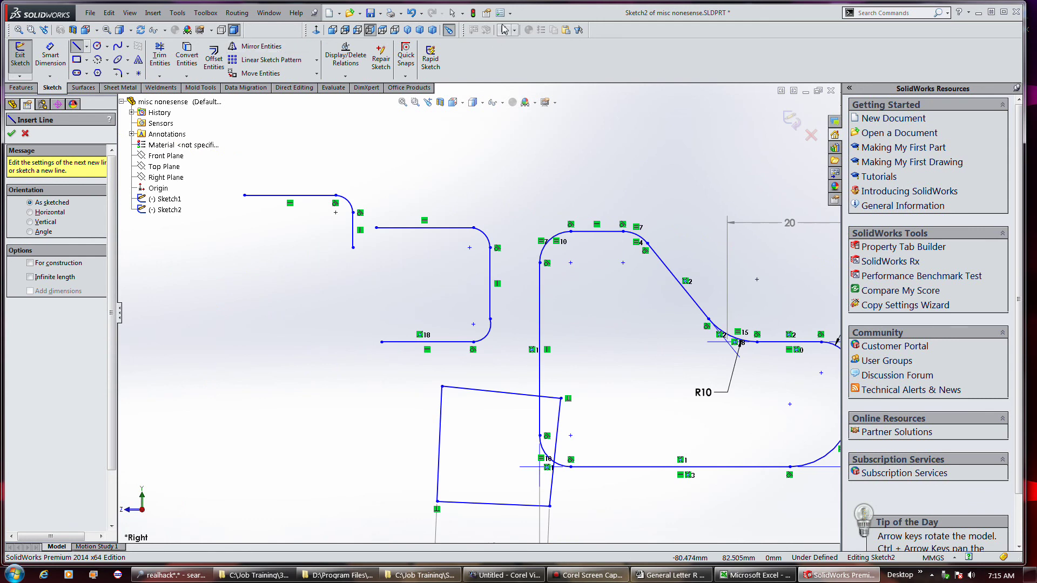
- Review the Relations/Snaps system options, including the sketch snaps and the angle snap setting
{"action": "left_click", "coordinate": [503, 13]}
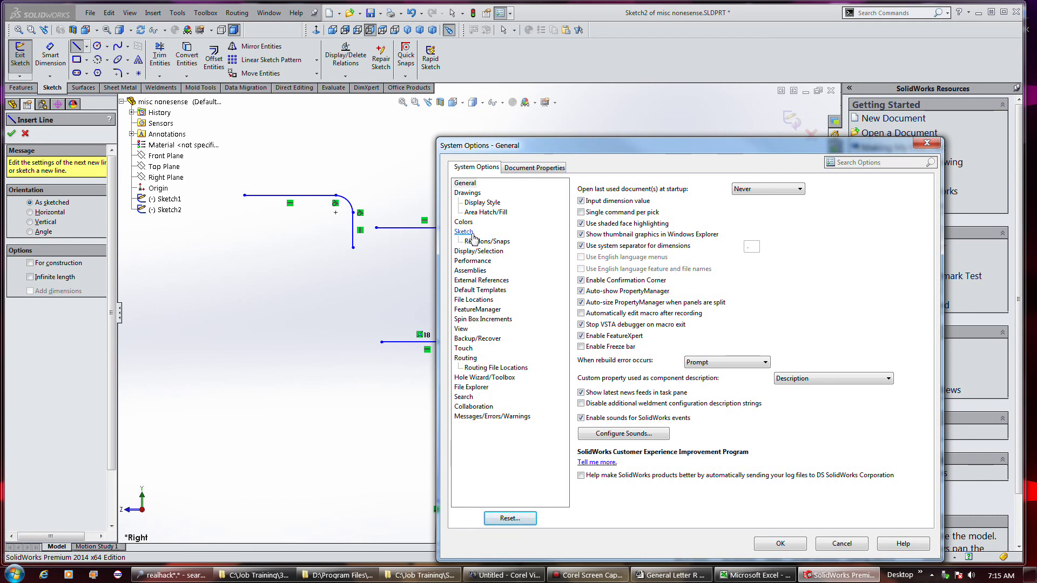
{"action": "left_click", "coordinate": [519, 168]}
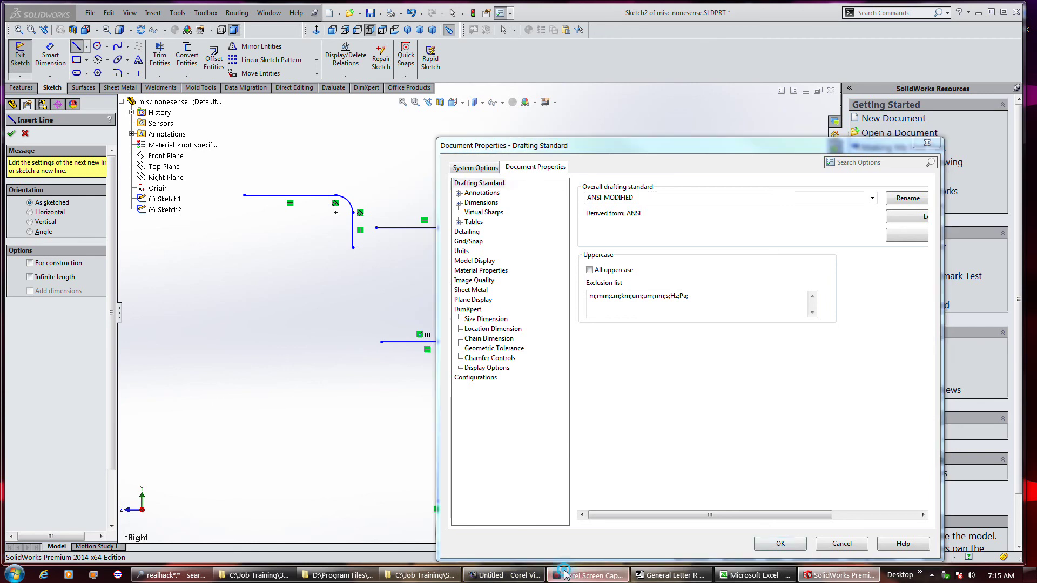
{"action": "left_click", "coordinate": [476, 167]}
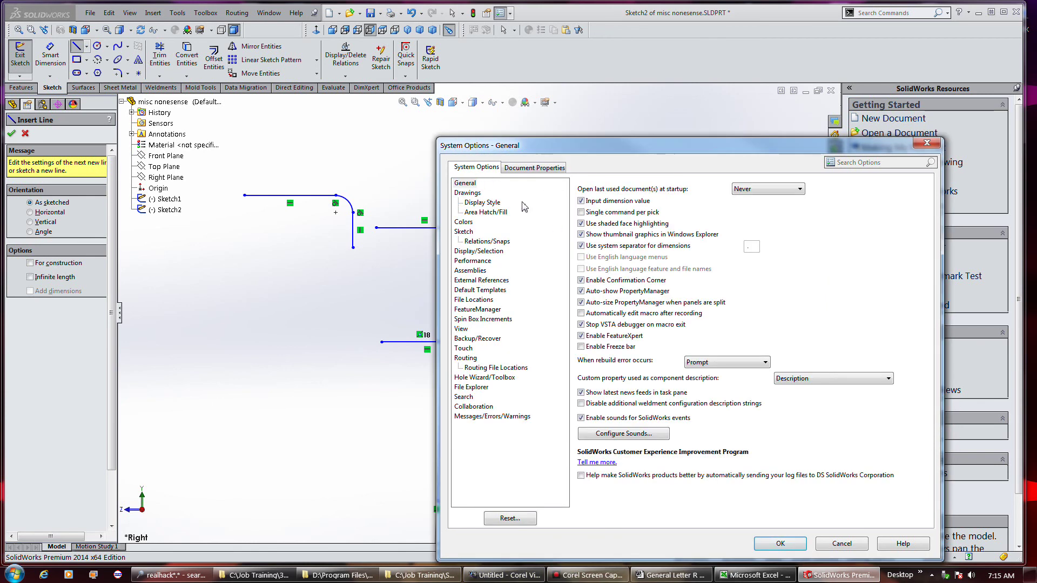
{"action": "left_click", "coordinate": [478, 242]}
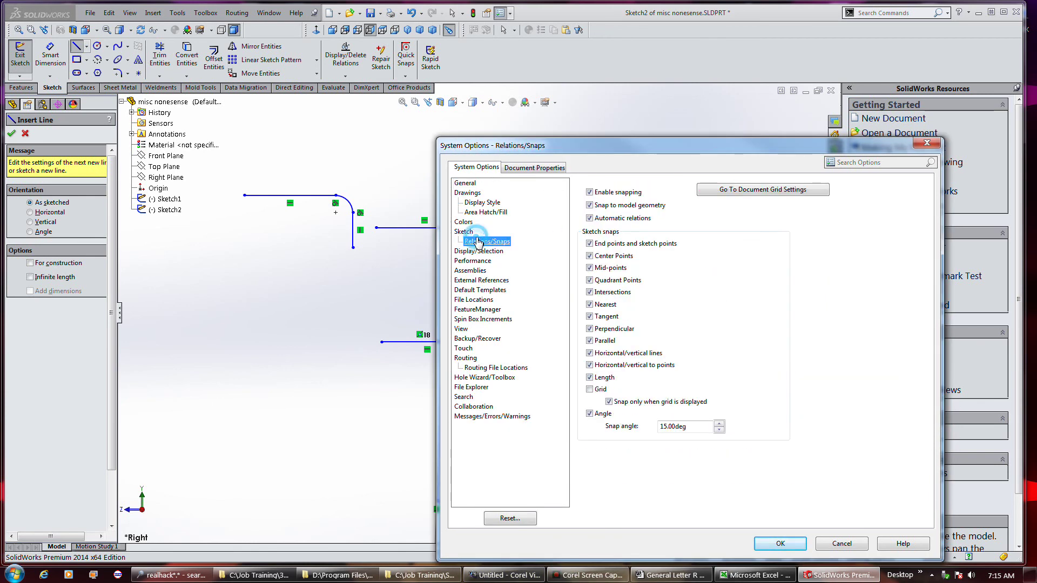
{"action": "left_click", "coordinate": [590, 415]}
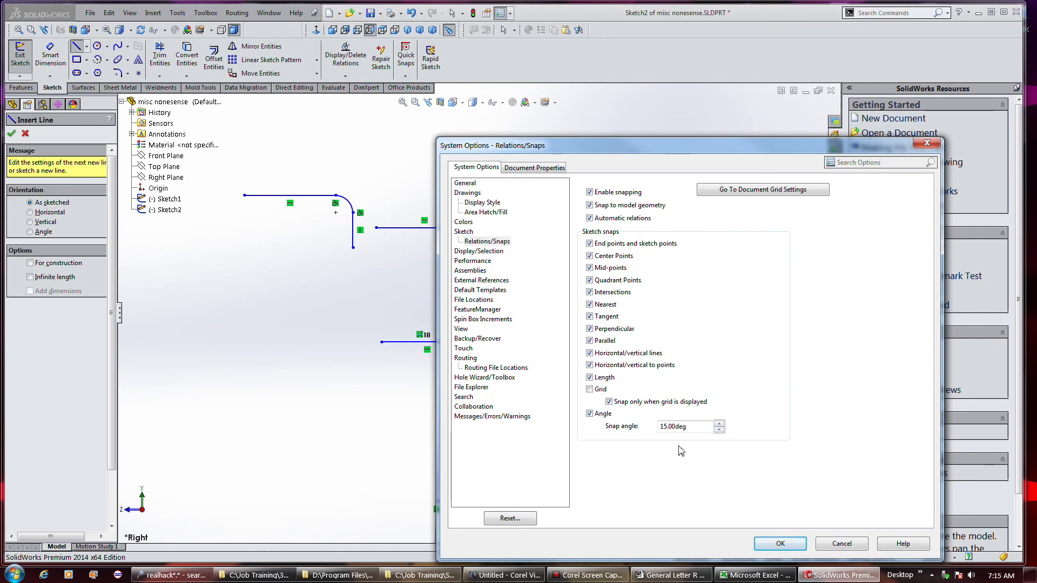
{"action": "left_click", "coordinate": [780, 544]}
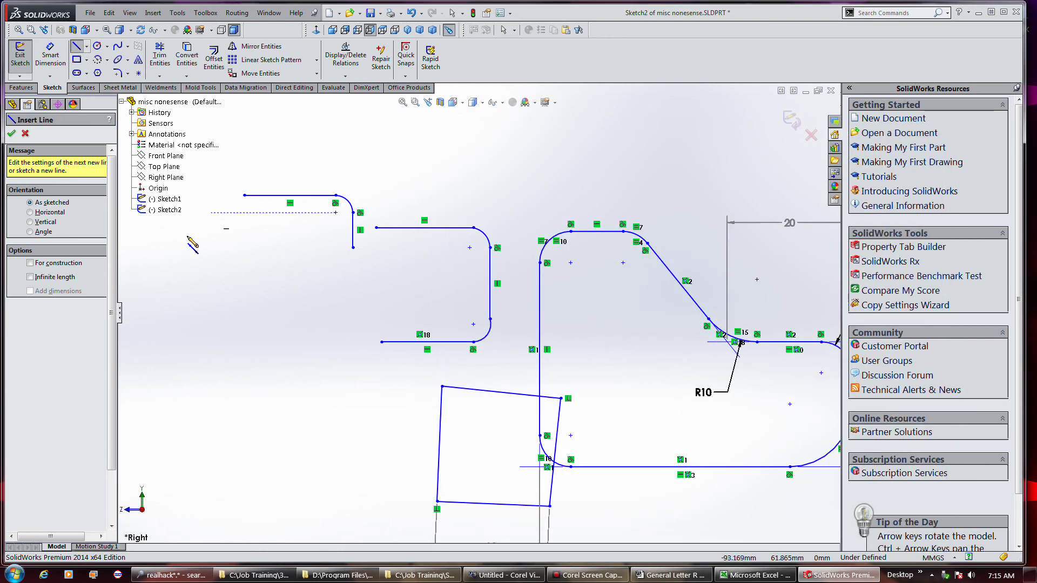
- Sketch a separate horizontal line about 14 mm long ending in a downward 90° tangent arc about 4.1 mm in radius
{"action": "left_click", "coordinate": [218, 296]}
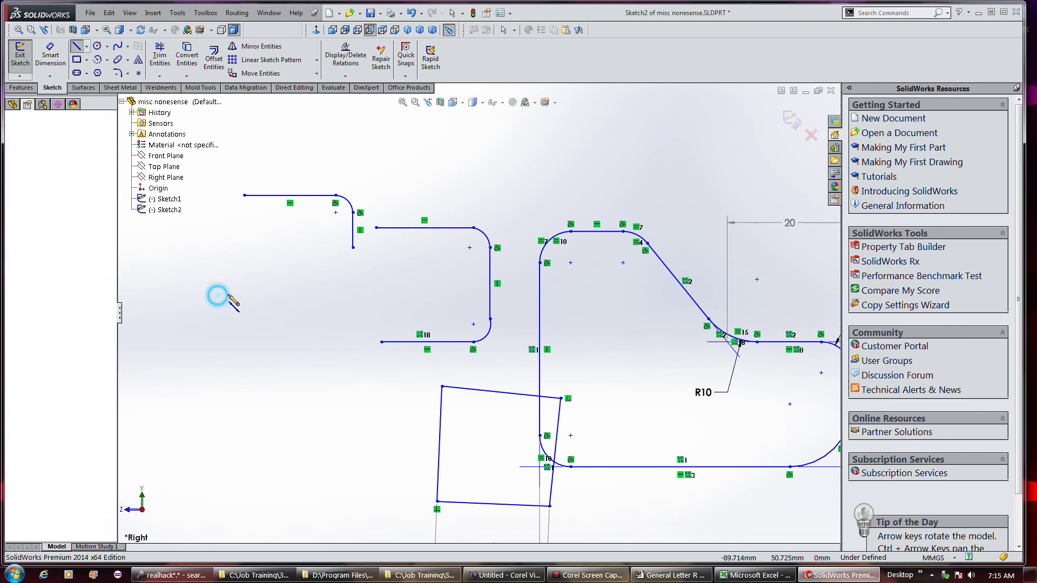
{"action": "left_click", "coordinate": [306, 295]}
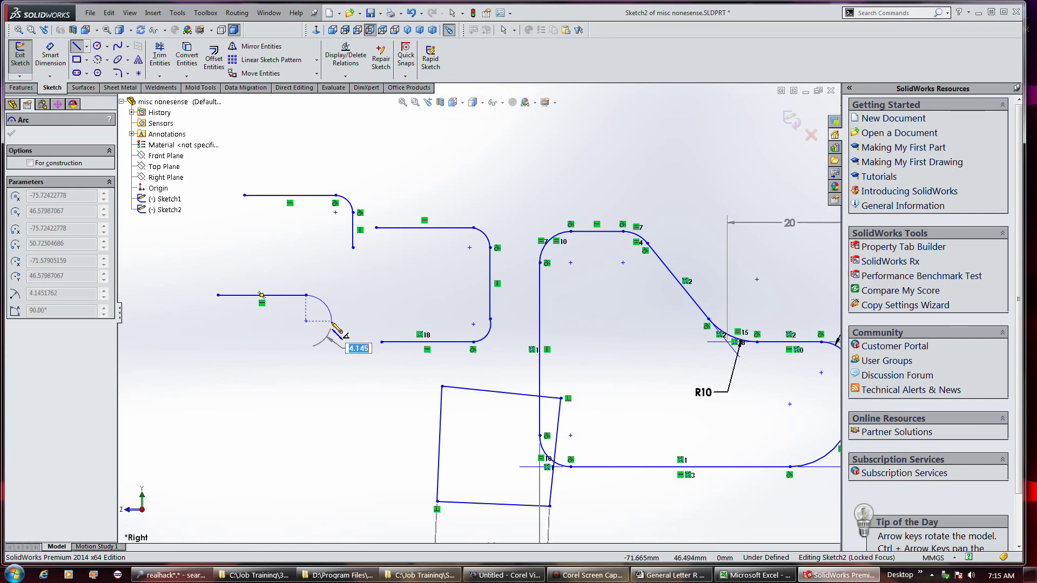
{"action": "left_click", "coordinate": [331, 322]}
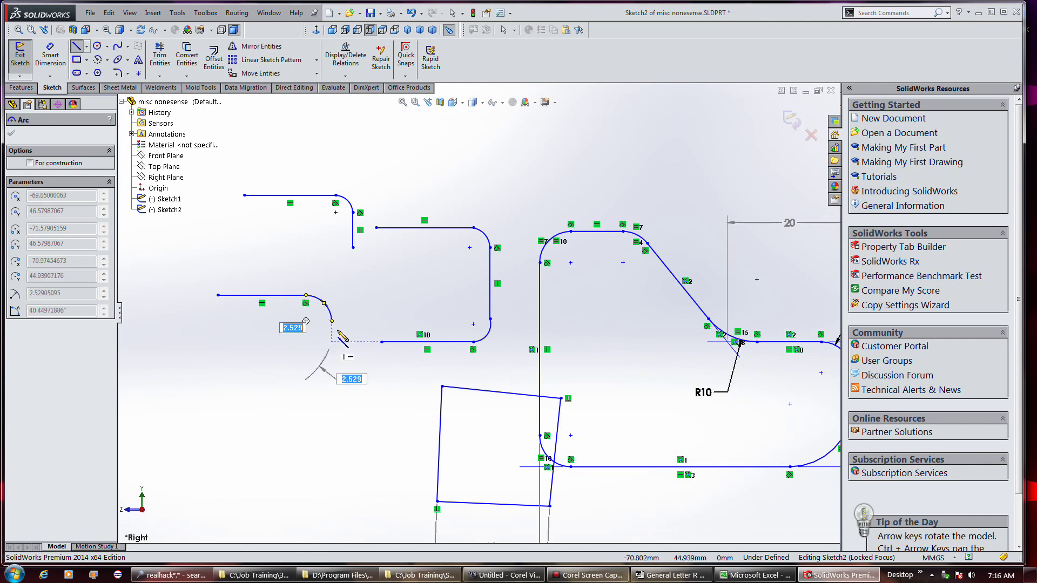
{"action": "left_click", "coordinate": [331, 377]}
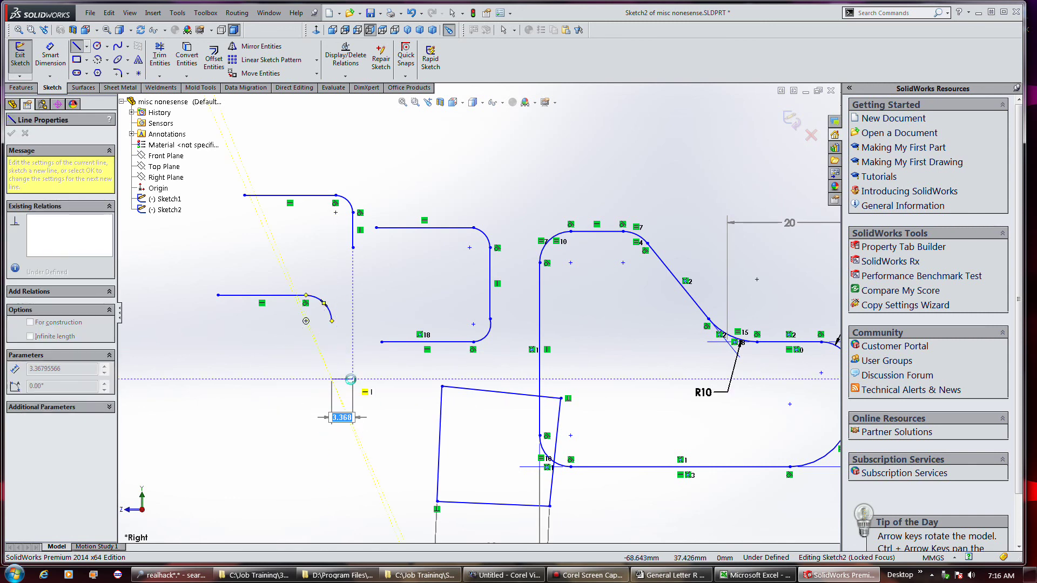
{"action": "key", "text": "Escape"}
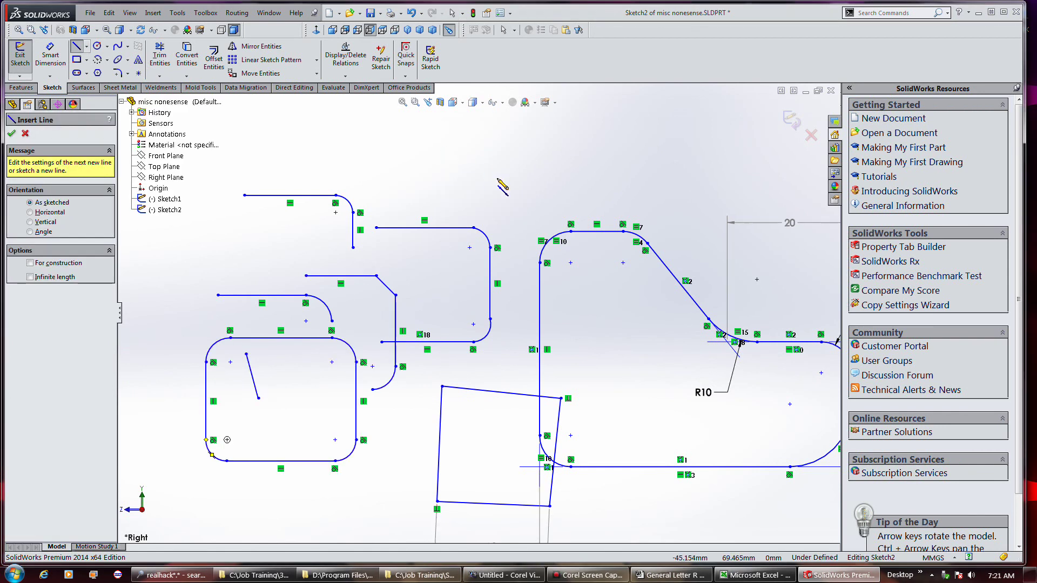
- Turn off Sketch Numeric Input and sketch a horizontal line about 14 mm long above the profile, ending in a 90° tangent arc about 3.9 mm in radius
{"action": "right_click", "coordinate": [500, 183]}
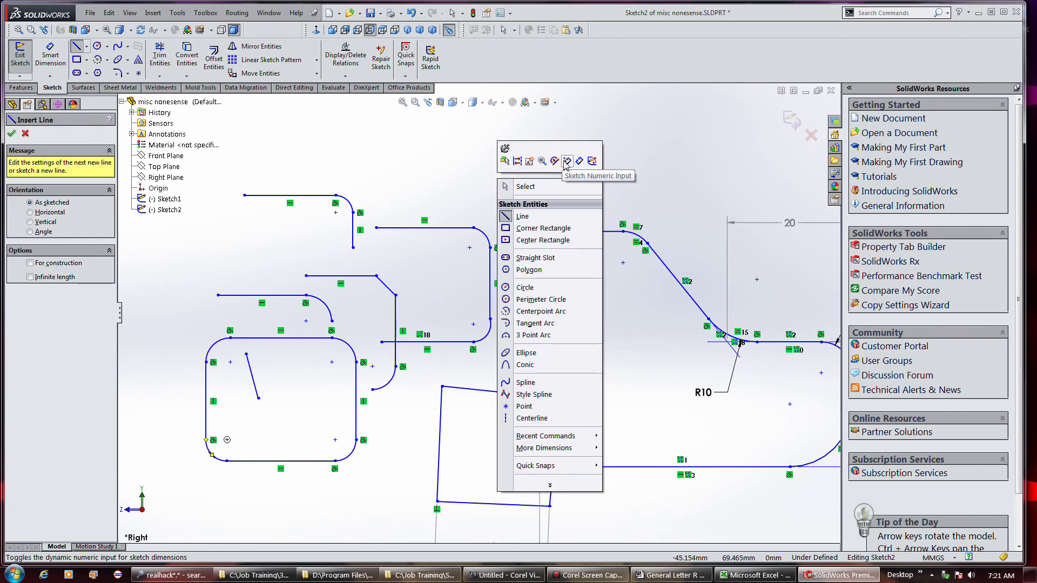
{"action": "left_click", "coordinate": [454, 161]}
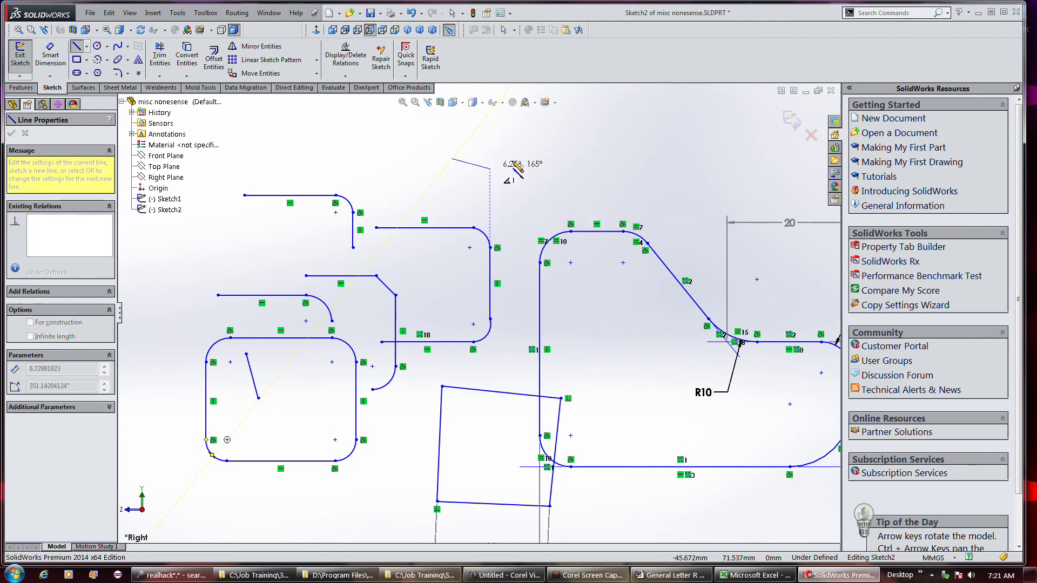
{"action": "left_click", "coordinate": [541, 158]}
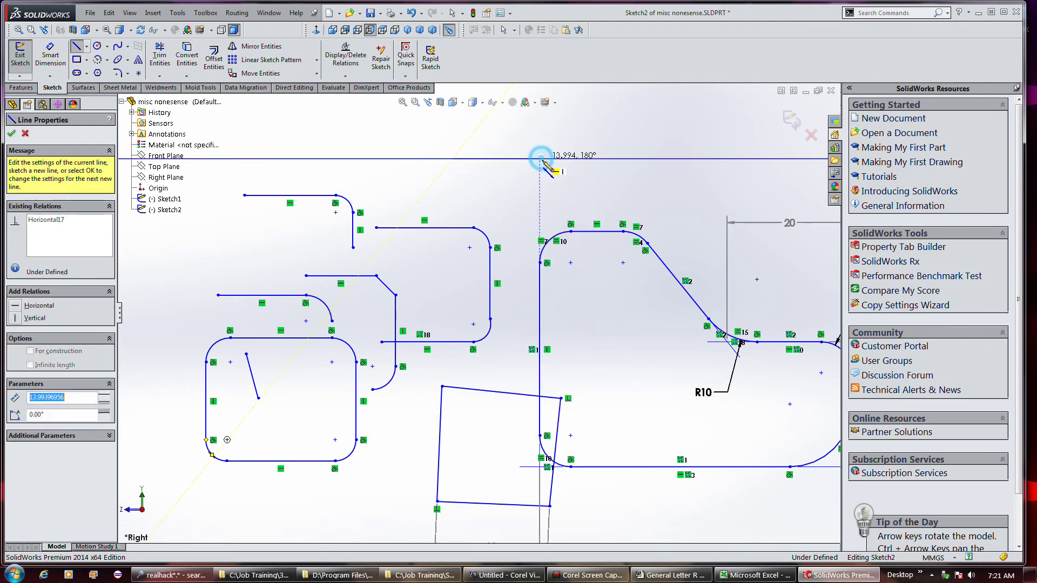
{"action": "key", "text": "a"}
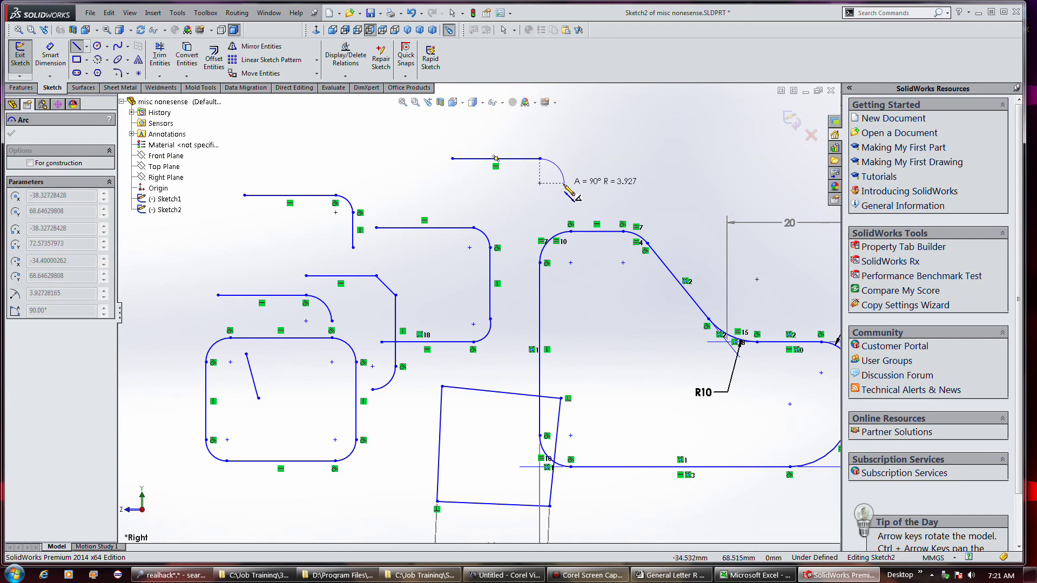
{"action": "left_click", "coordinate": [565, 184]}
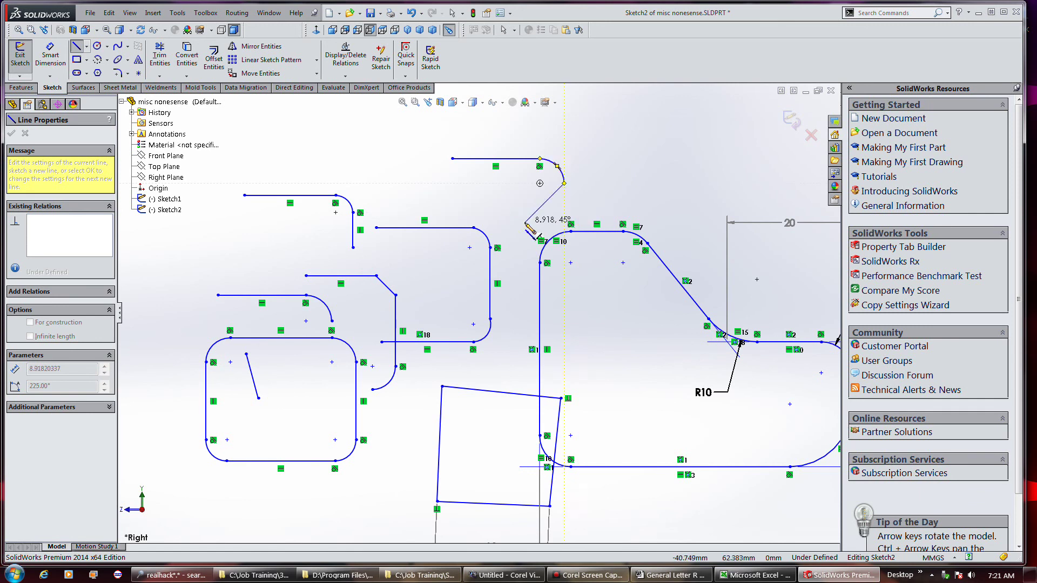
- Continue the chain with a downward vertical line about 4 mm long and a 90° tangent arc about 2.9 mm in radius curving inward
{"action": "key", "text": "a"}
{"action": "key", "text": "a"}
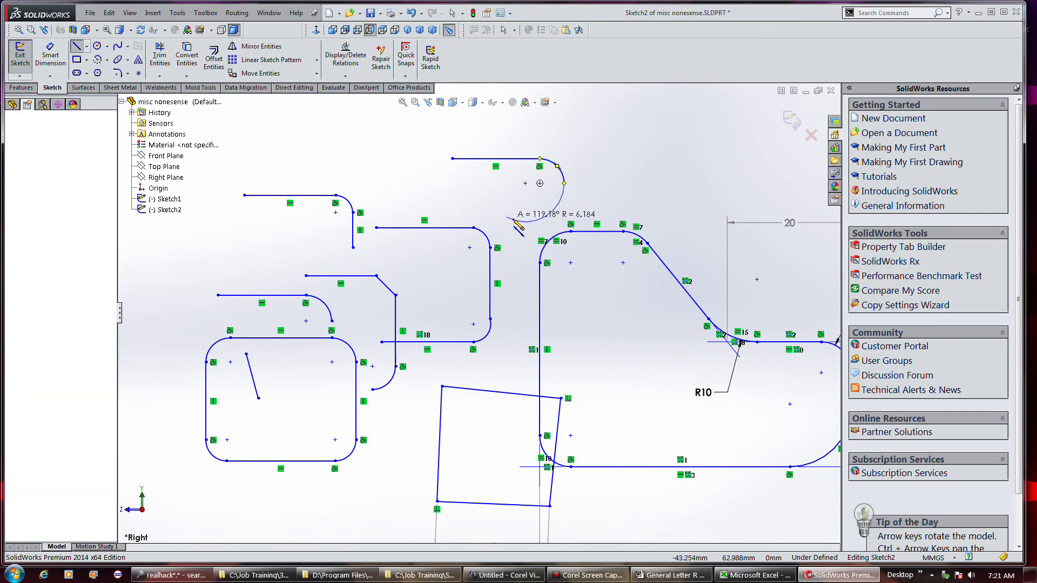
{"action": "left_click", "coordinate": [564, 196]}
{"action": "key", "text": "a"}
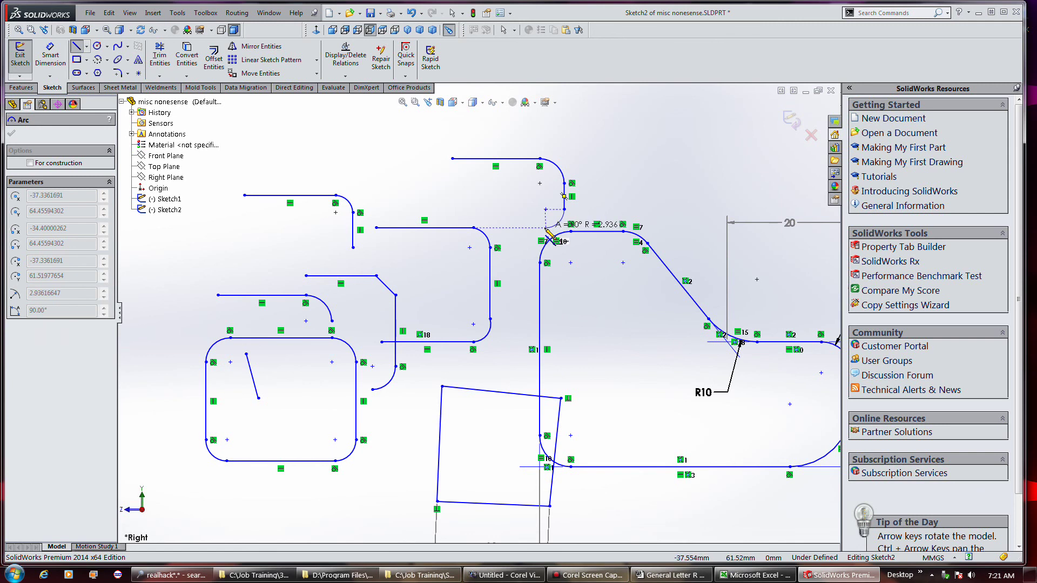
{"action": "left_click", "coordinate": [546, 229]}
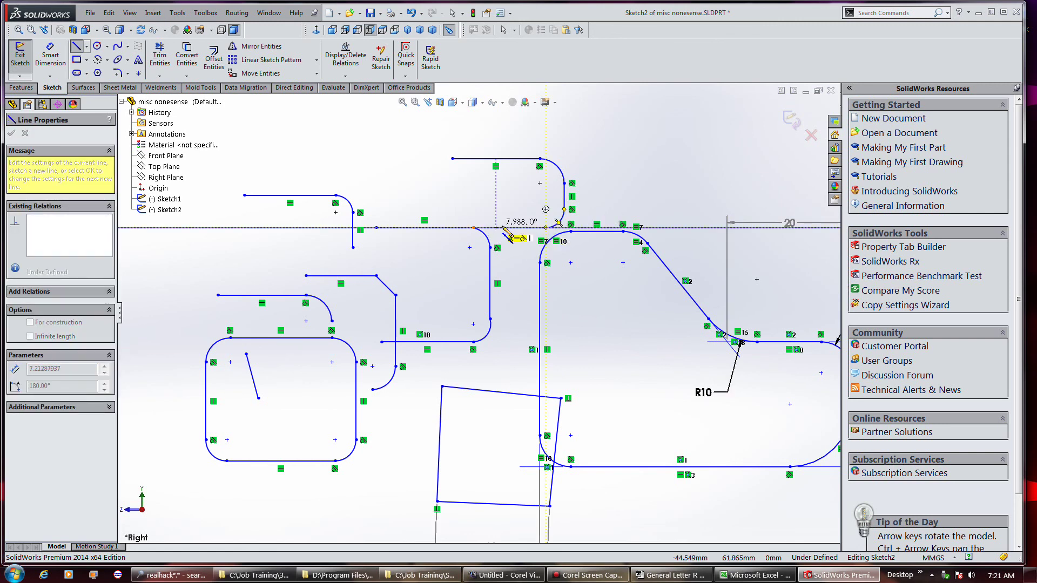
- Extend the chain with a horizontal line about 7 mm long, an upward tangent arc, a vertical line, a tangent arc and a horizontal line about 3.4 mm long
{"action": "left_click", "coordinate": [503, 228]}
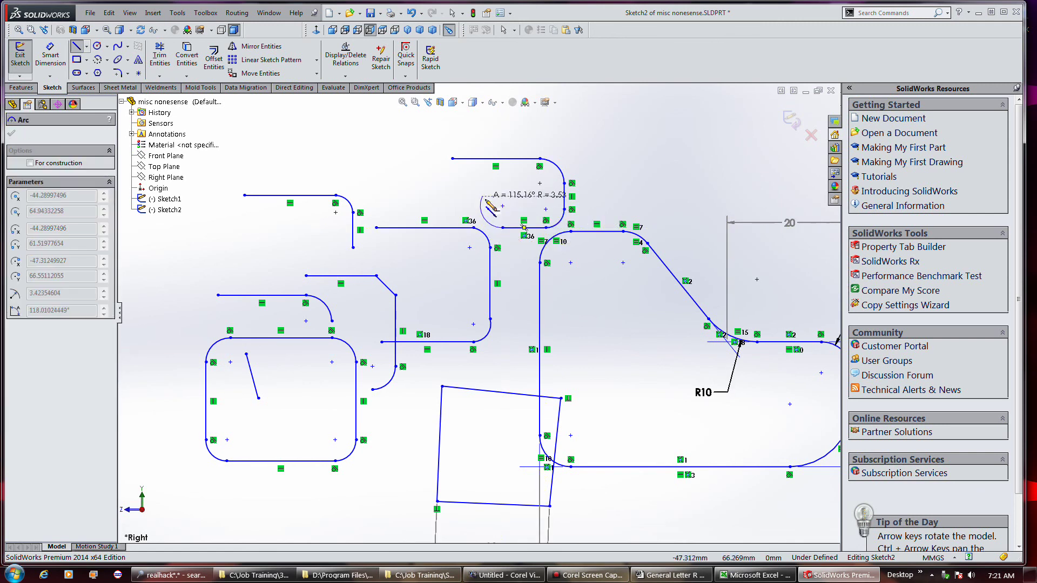
{"action": "left_click", "coordinate": [484, 209]}
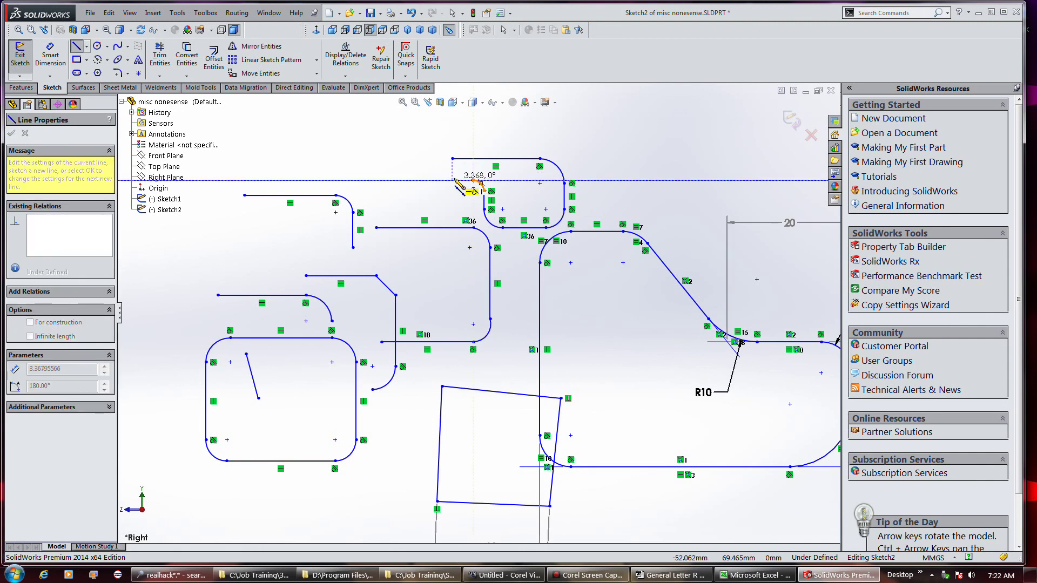
{"action": "left_click", "coordinate": [452, 178]}
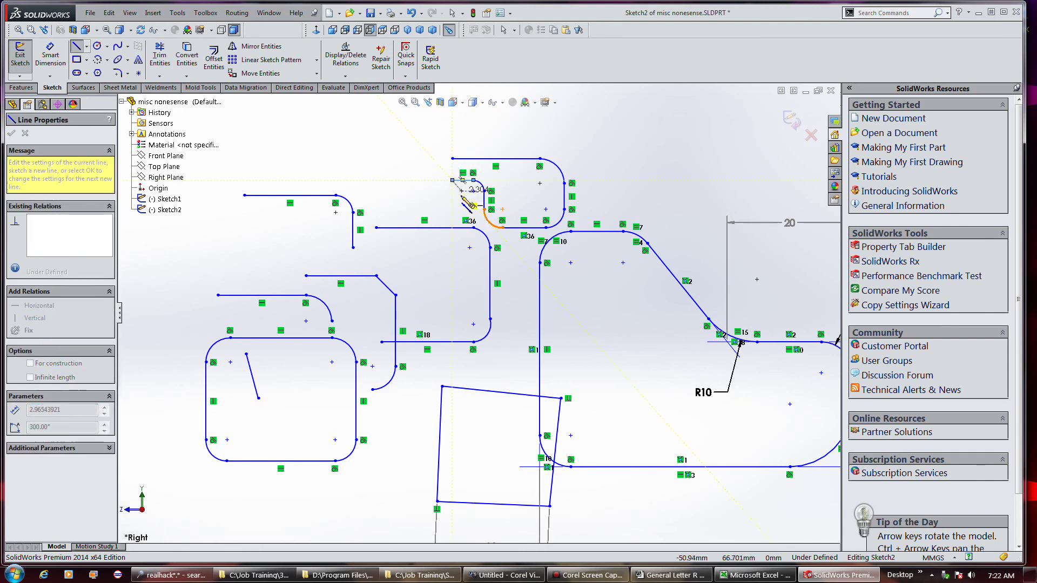